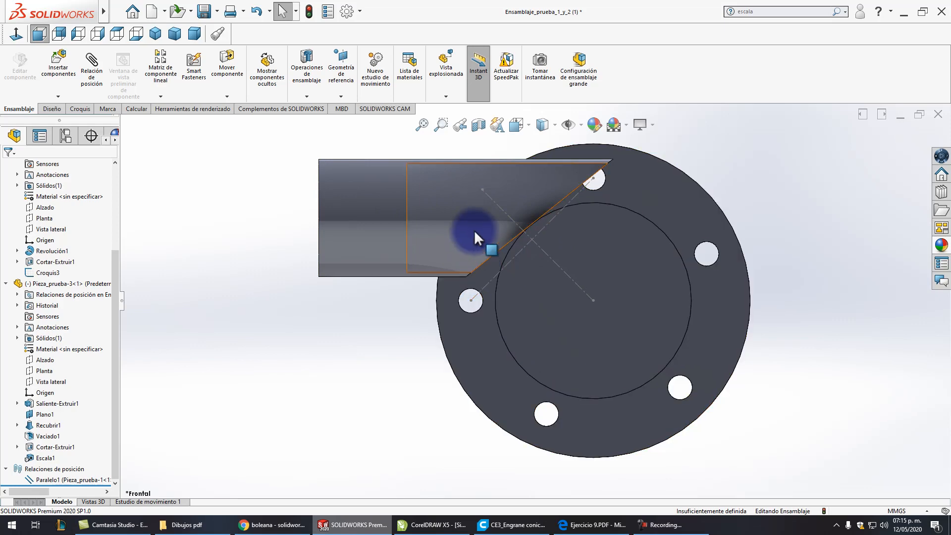
Step: Show hidden lines in the front view and move the angle-cut pipe down and inward so it overlaps the flange's central cylinder
{"action": "left_click", "coordinate": [447, 208]}
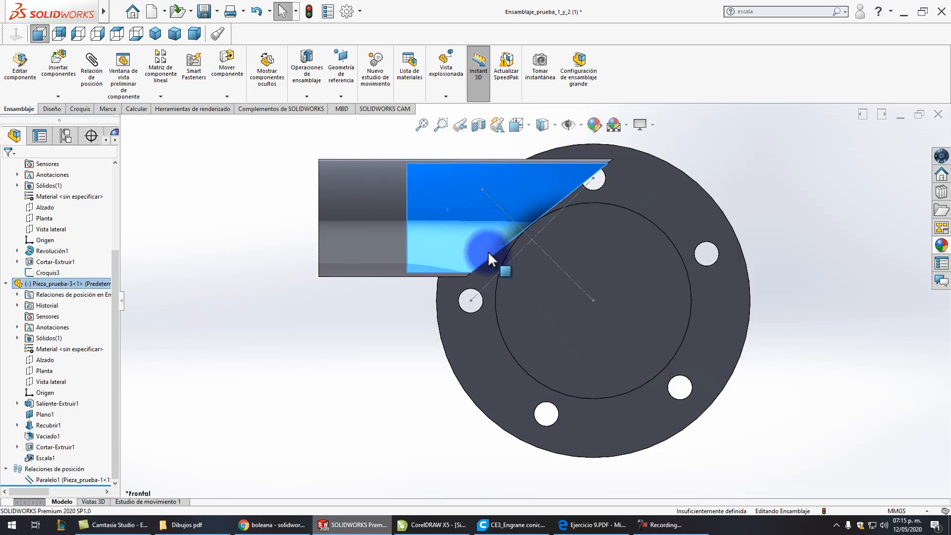
{"action": "middle_click_drag", "start_coordinate": [486, 271], "coordinate": [506, 207]}
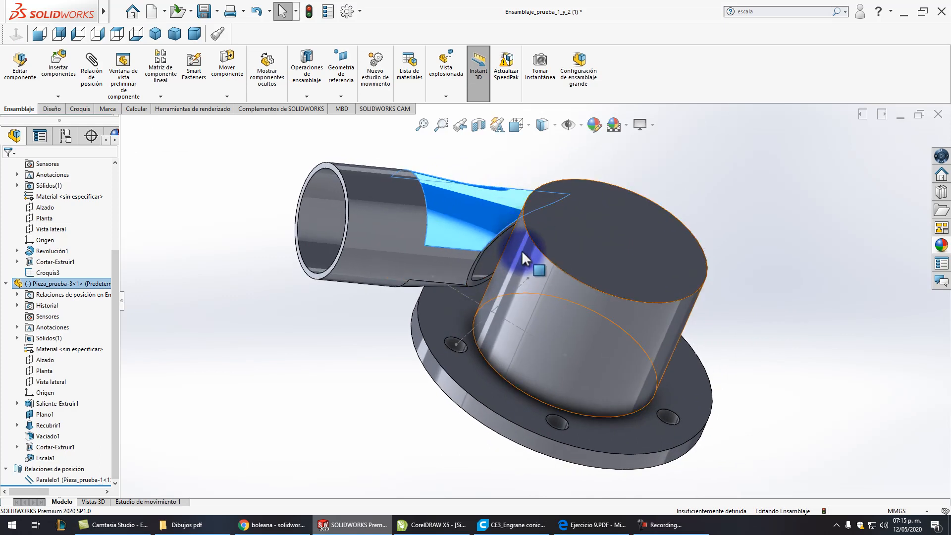
{"action": "middle_click_drag", "start_coordinate": [521, 225], "coordinate": [509, 290]}
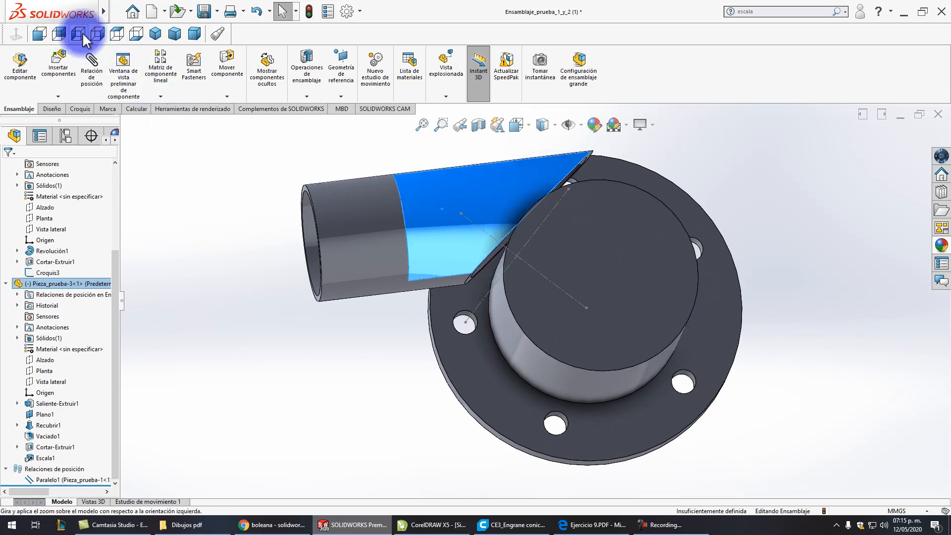
{"action": "left_click", "coordinate": [117, 33]}
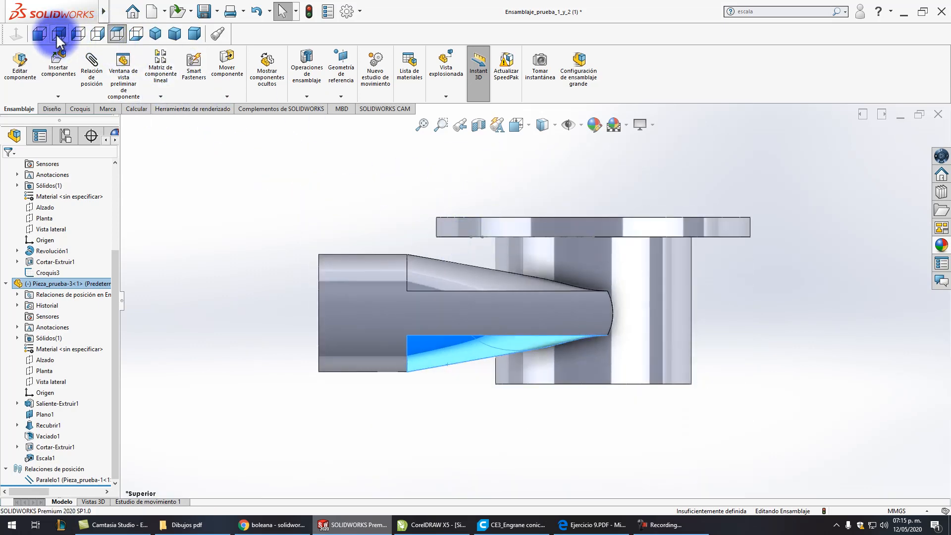
{"action": "left_click", "coordinate": [41, 33]}
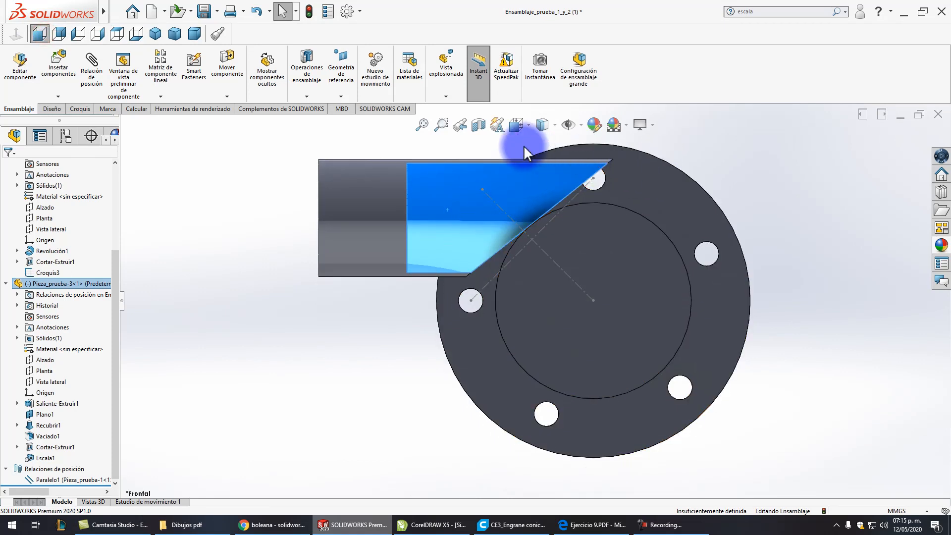
{"action": "left_click", "coordinate": [556, 125]}
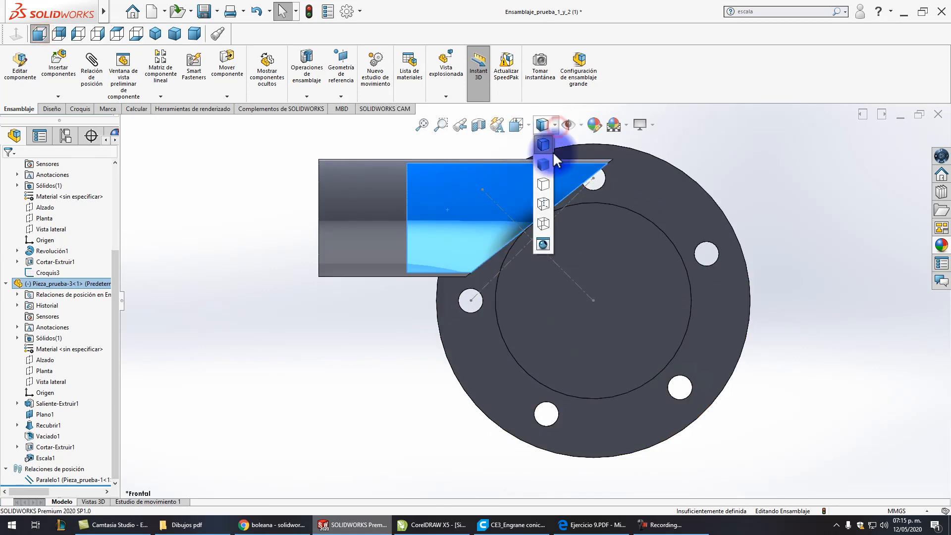
{"action": "left_click", "coordinate": [543, 204]}
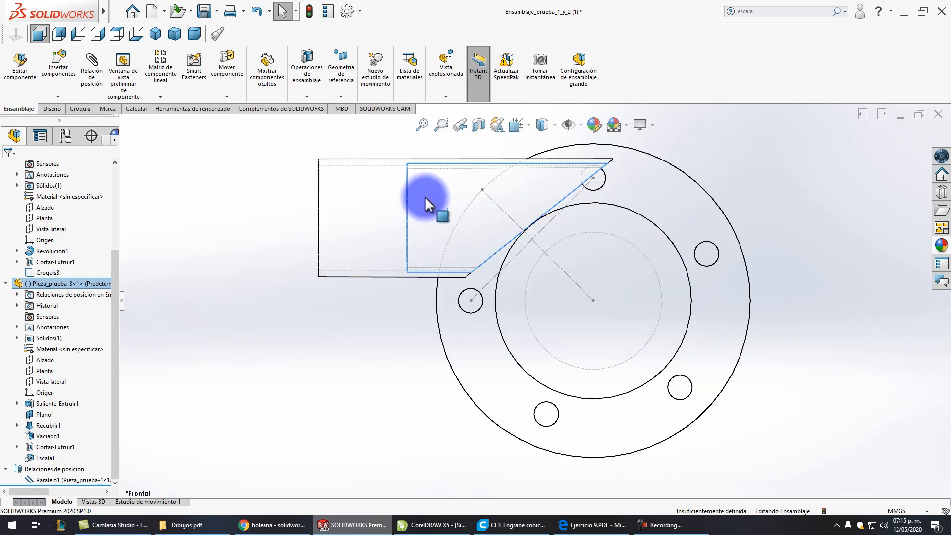
{"action": "left_click_drag", "start_coordinate": [441, 179], "coordinate": [469, 249]}
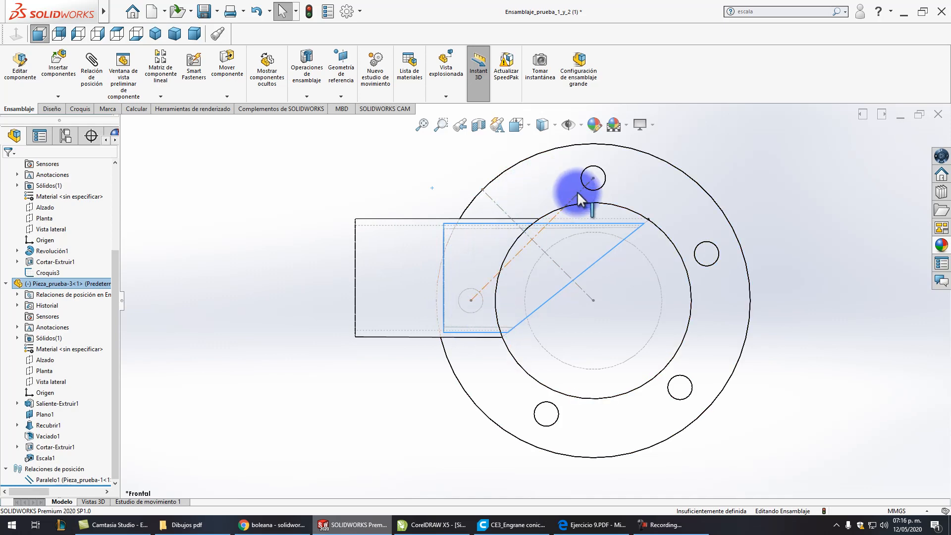
Step: Restore the shaded-with-edges display and examine through the flange opening how the pipe penetrates the cylinder, ending in the front view
{"action": "middle_click_drag", "start_coordinate": [493, 301], "coordinate": [501, 254]}
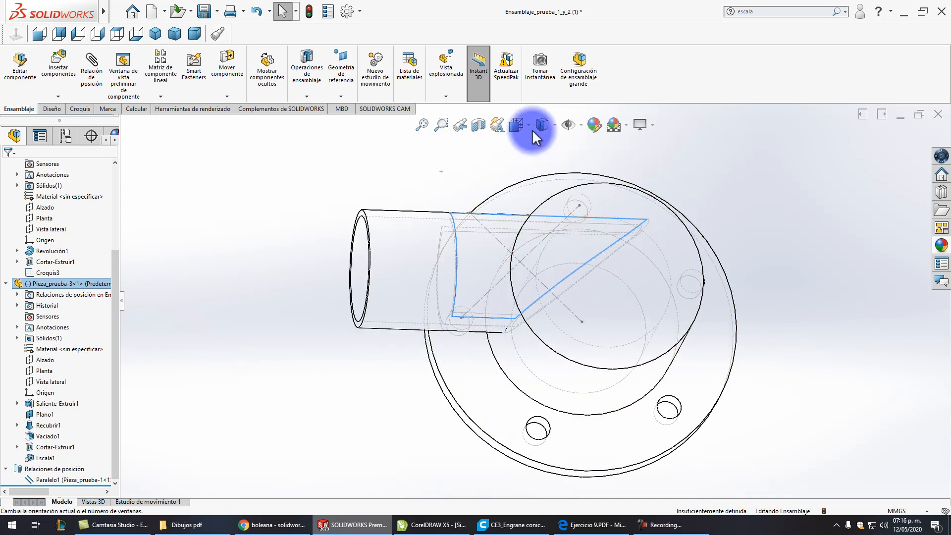
{"action": "left_click", "coordinate": [554, 126]}
{"action": "left_click", "coordinate": [547, 147]}
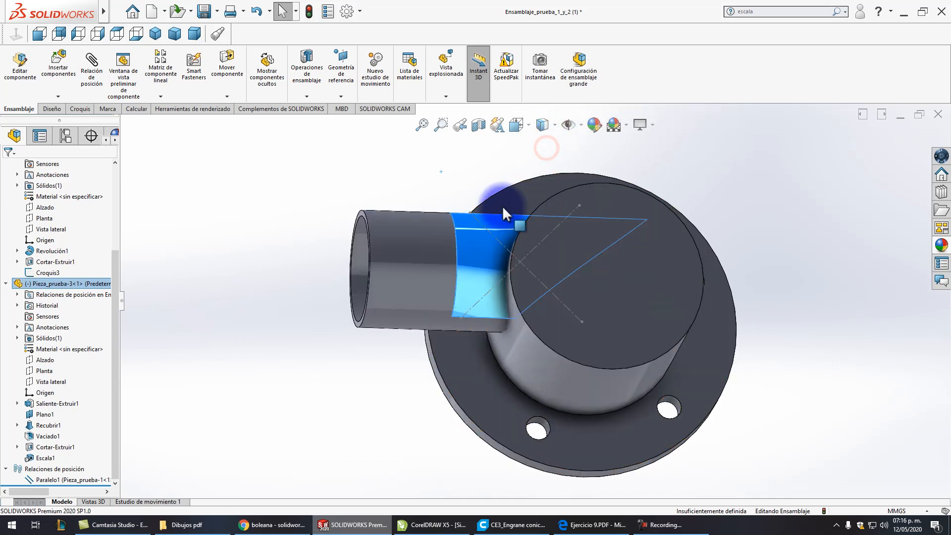
{"action": "middle_click_drag", "start_coordinate": [498, 208], "coordinate": [555, 328]}
{"action": "scroll", "coordinate": [555, 303], "scroll_direction": "down", "scroll_amount": 5}
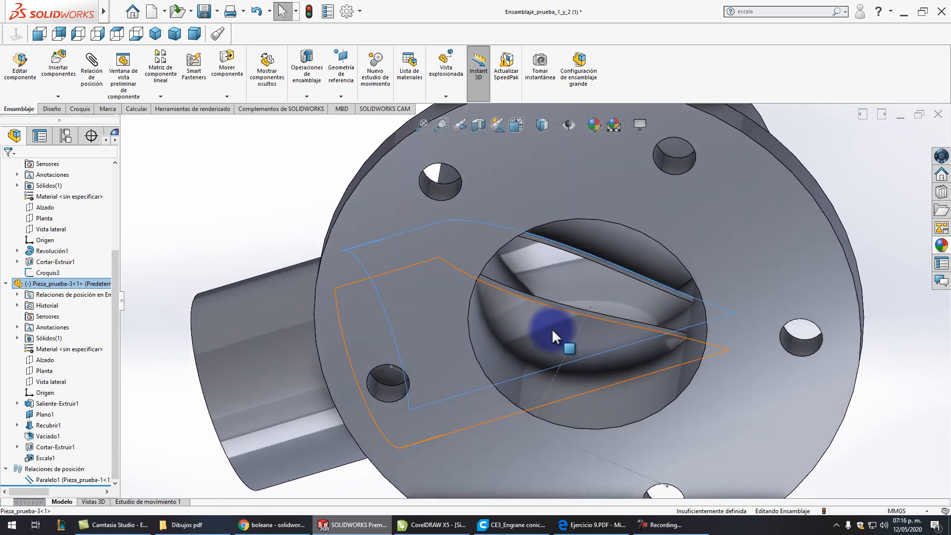
{"action": "left_click", "coordinate": [40, 32]}
Step: Switch to the browser to check the reference screenshot with the marked centre, and return to the SOLIDWORKS assembly
{"action": "left_click", "coordinate": [368, 529]}
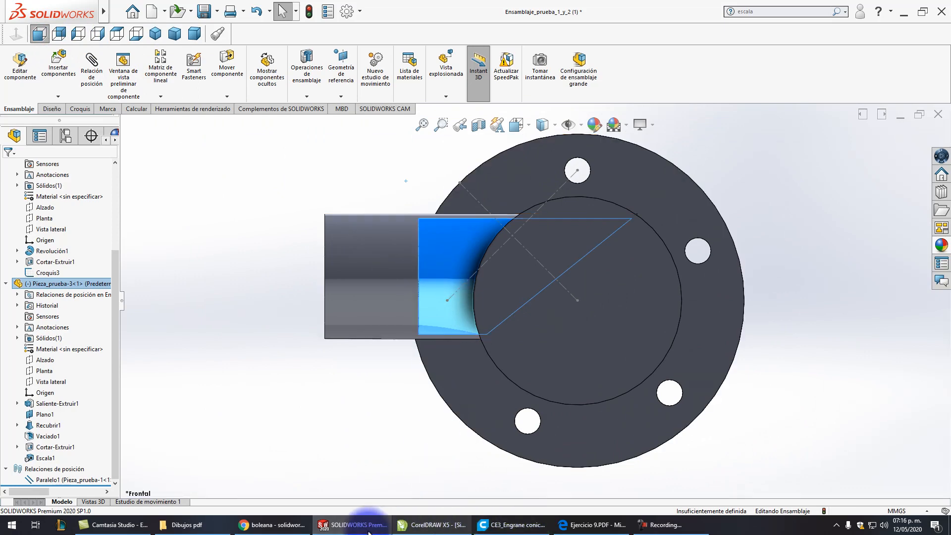
{"action": "left_click", "coordinate": [271, 525]}
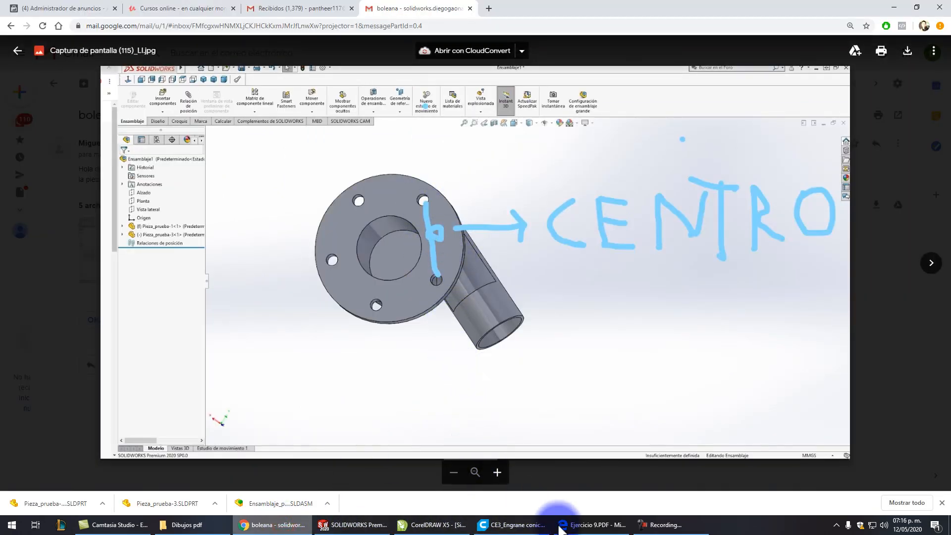
{"action": "left_click", "coordinate": [368, 526]}
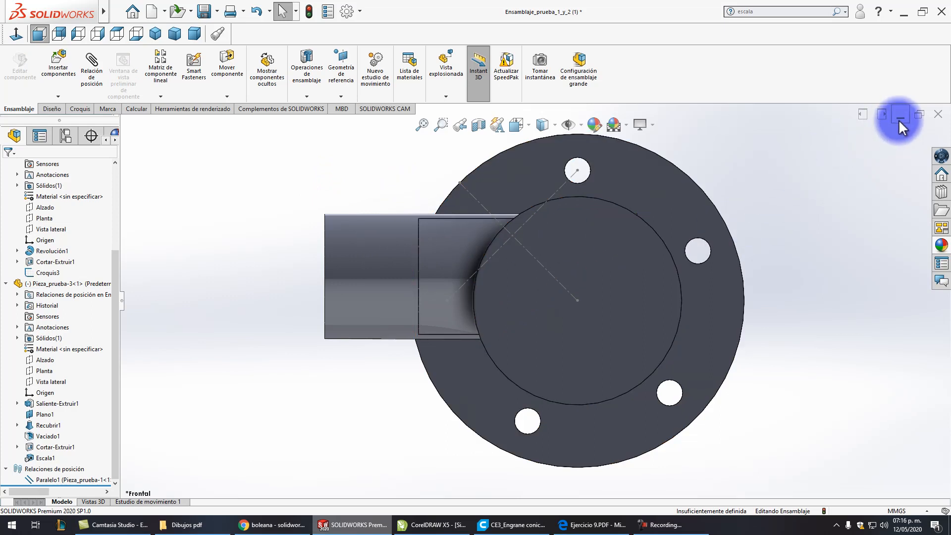
Step: Open the pipe part on its own and scale it uniformly by 0.5 about its centre of gravity
{"action": "left_click", "coordinate": [407, 247]}
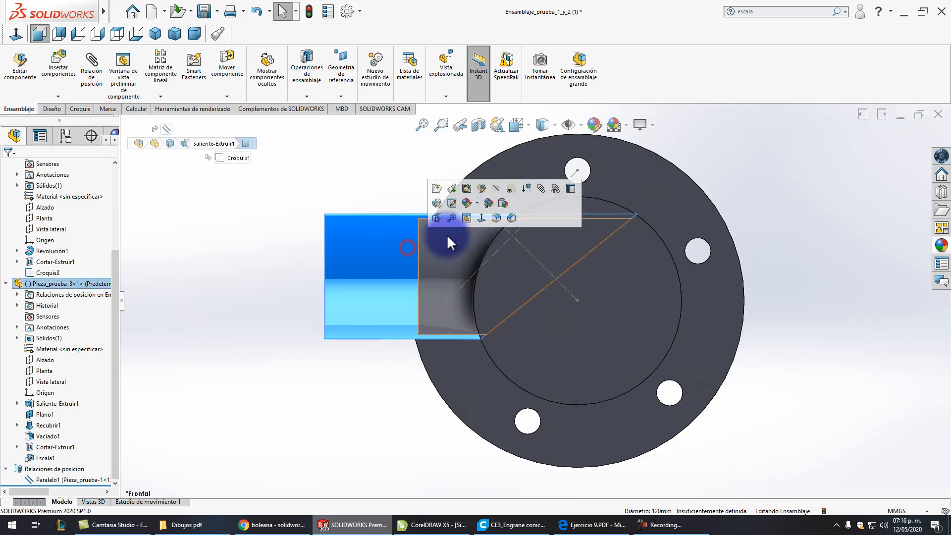
{"action": "left_click", "coordinate": [437, 188]}
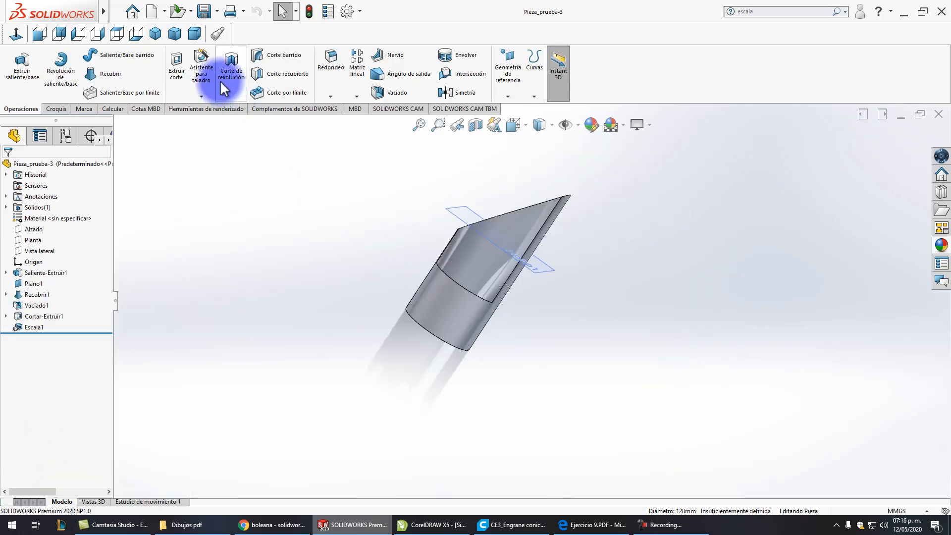
{"action": "mouse_move", "coordinate": [103, 12]}
{"action": "left_click", "coordinate": [154, 12]}
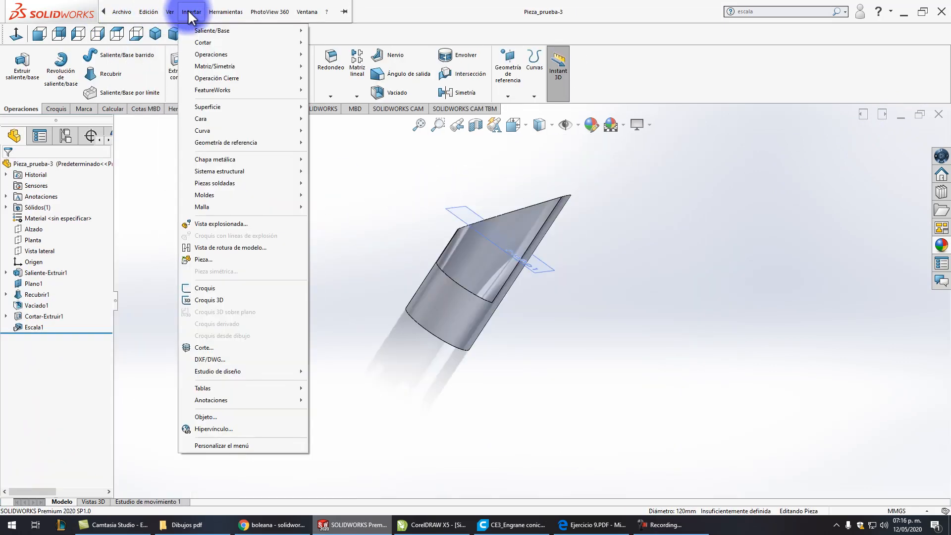
{"action": "mouse_move", "coordinate": [254, 55]}
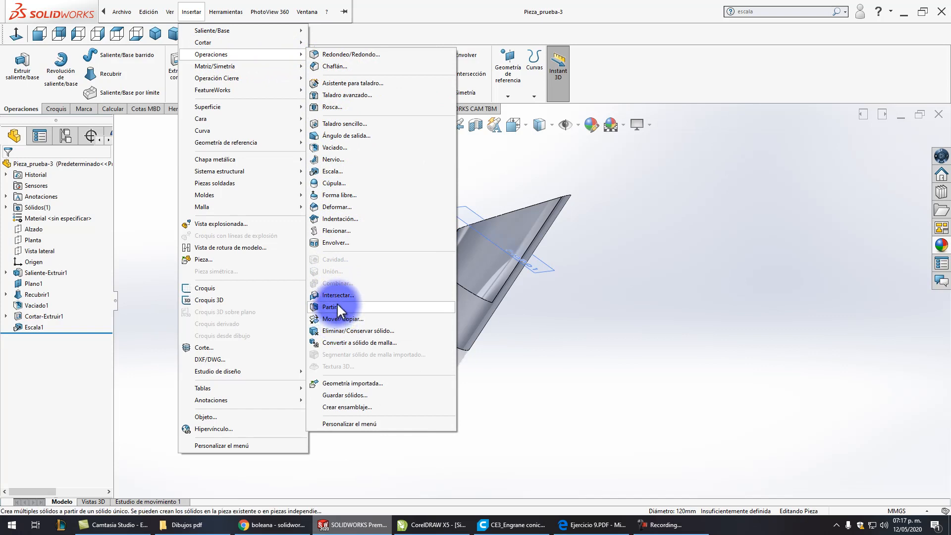
{"action": "left_click", "coordinate": [324, 172]}
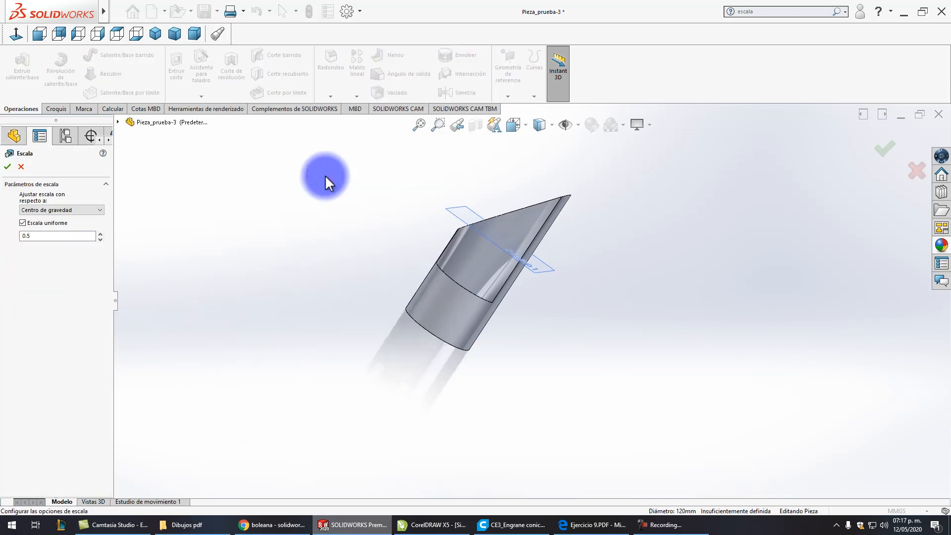
{"action": "left_click", "coordinate": [42, 237]}
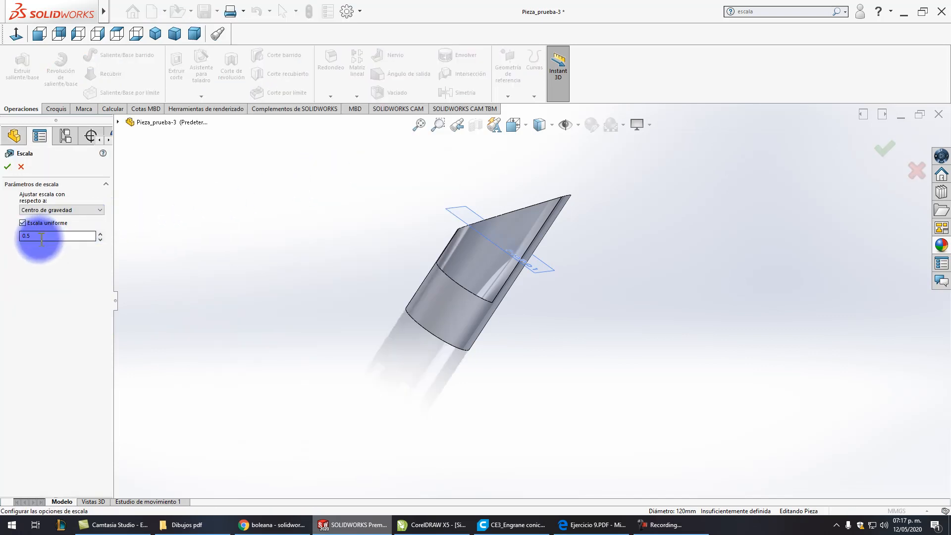
{"action": "left_click", "coordinate": [8, 167]}
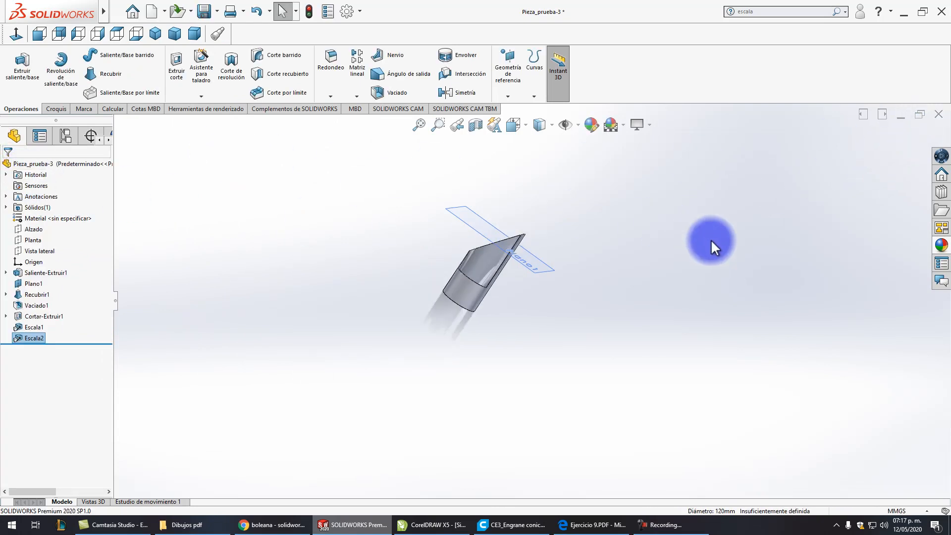
Step: Return to the Ensamblaje_prueba_1_y_2 assembly and rebuild it with the changed part
{"action": "left_click", "coordinate": [900, 117]}
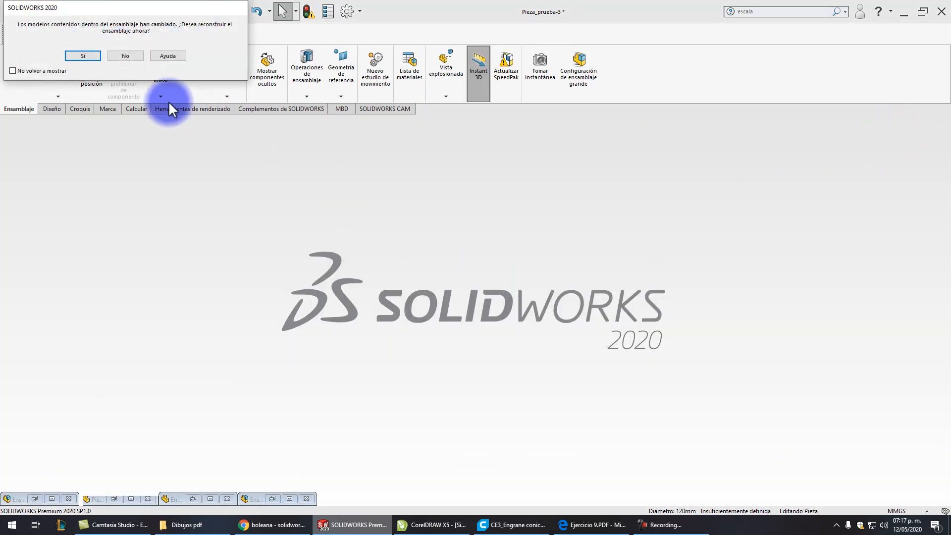
{"action": "left_click", "coordinate": [94, 56]}
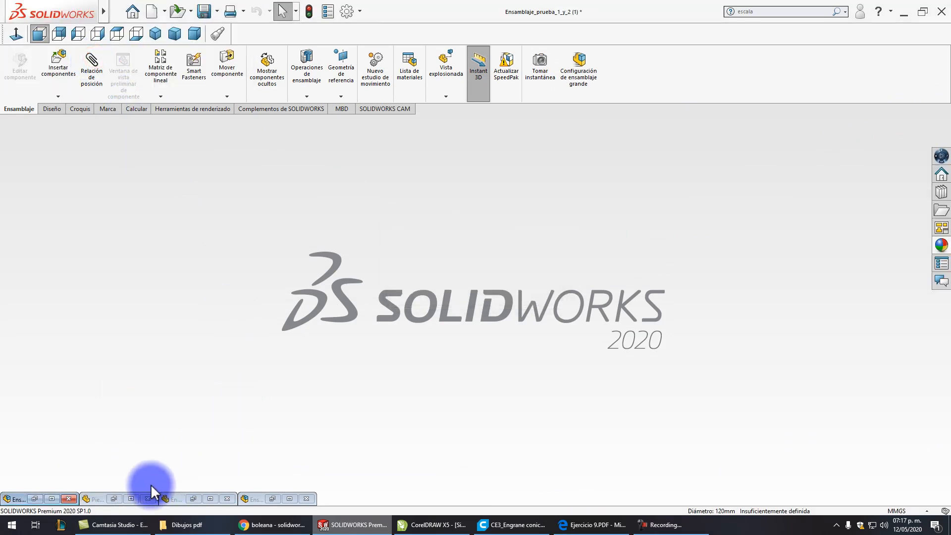
{"action": "left_click", "coordinate": [53, 498]}
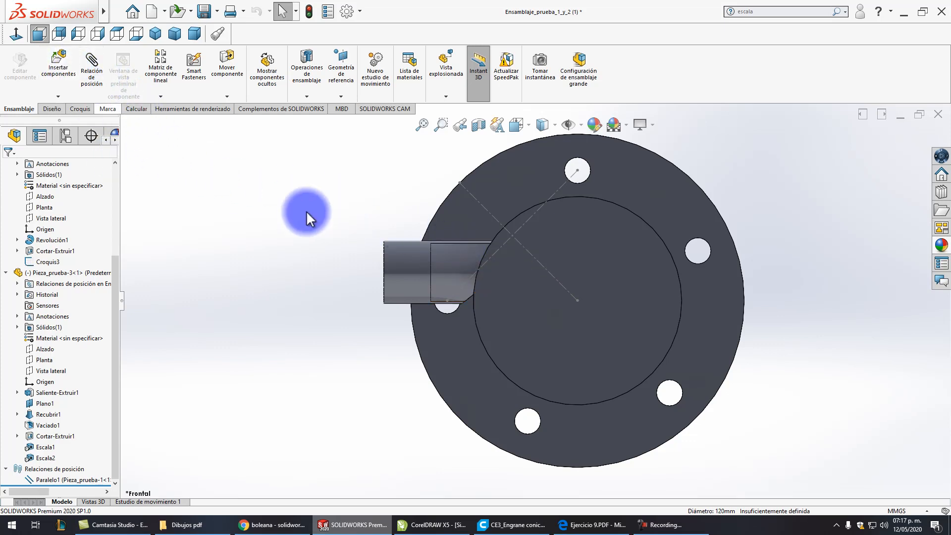
Step: With hidden lines shown, move the scaled pipe inward until its tip meets the top of the inner bore, and restore the shaded front view
{"action": "left_click", "coordinate": [554, 127]}
{"action": "left_click", "coordinate": [542, 203]}
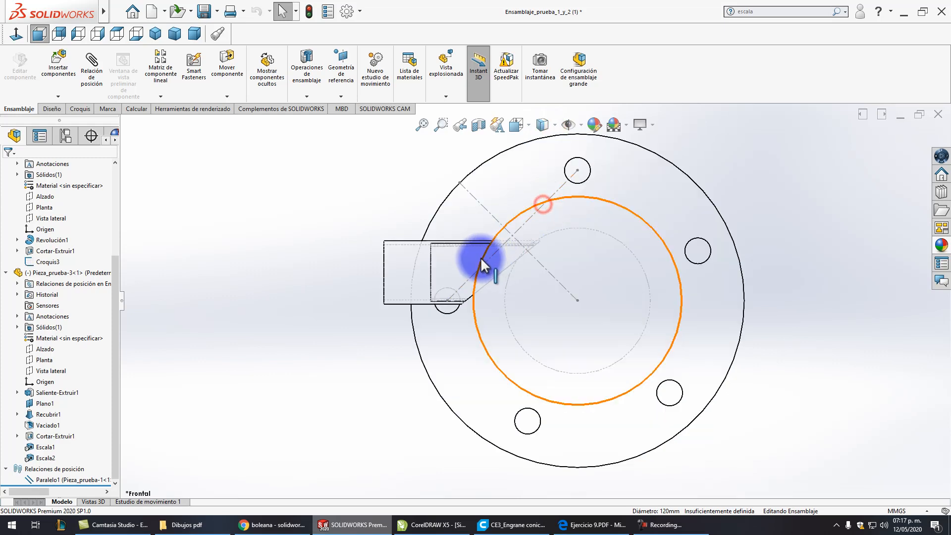
{"action": "left_click_drag", "start_coordinate": [463, 241], "coordinate": [506, 226]}
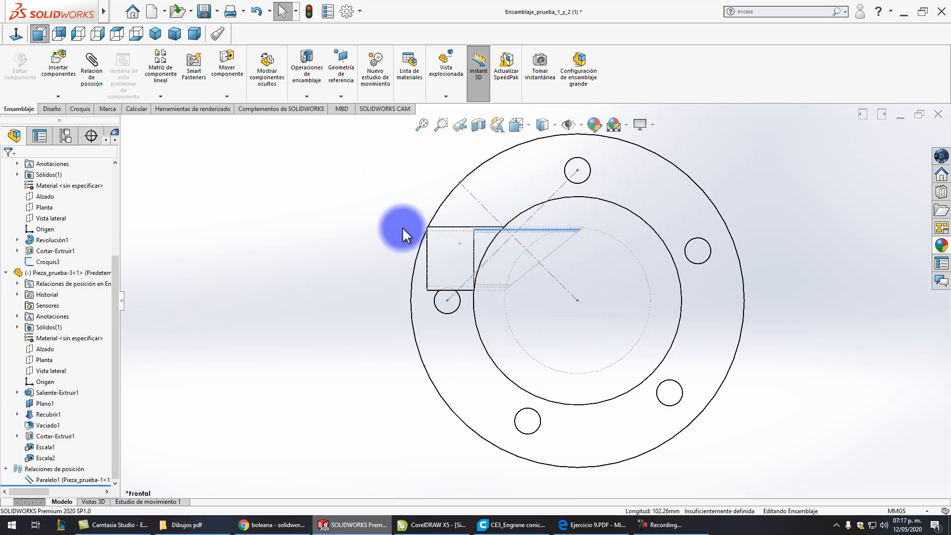
{"action": "left_click", "coordinate": [554, 124]}
{"action": "left_click", "coordinate": [544, 143]}
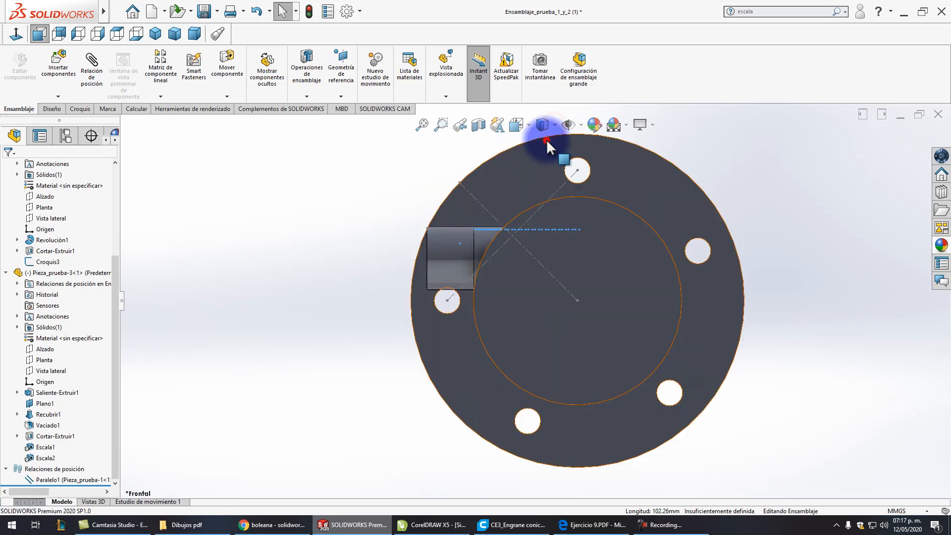
{"action": "mouse_move", "coordinate": [327, 302]}
{"action": "middle_mouse_down"}
{"action": "mouse_move", "coordinate": [373, 328]}
{"action": "mouse_move", "coordinate": [373, 373]}
{"action": "middle_mouse_up"}
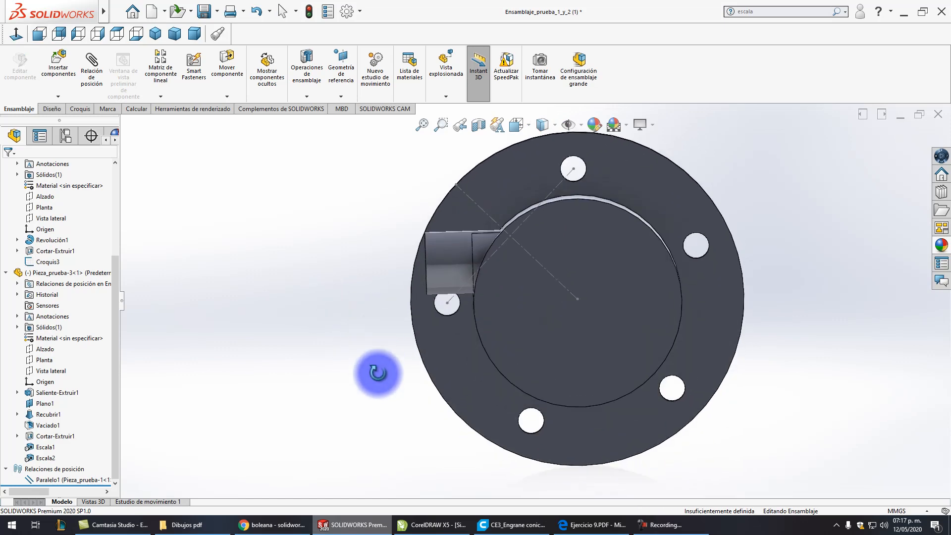
{"action": "left_click", "coordinate": [40, 34]}
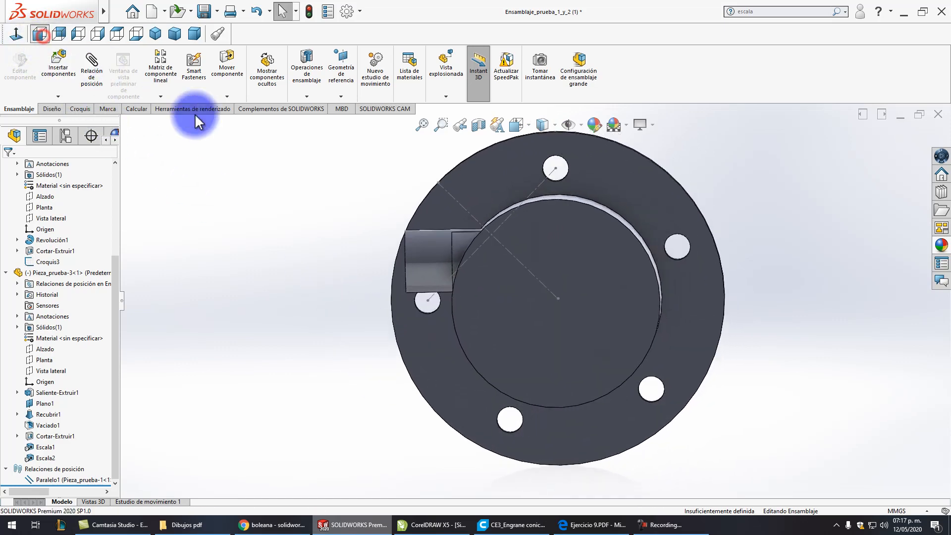
Step: Raise the pipe until its upper edge is level with the top of the cylinder's outer circle, using hidden lines, and restore shading with edges
{"action": "left_click_drag", "start_coordinate": [423, 248], "coordinate": [427, 214]}
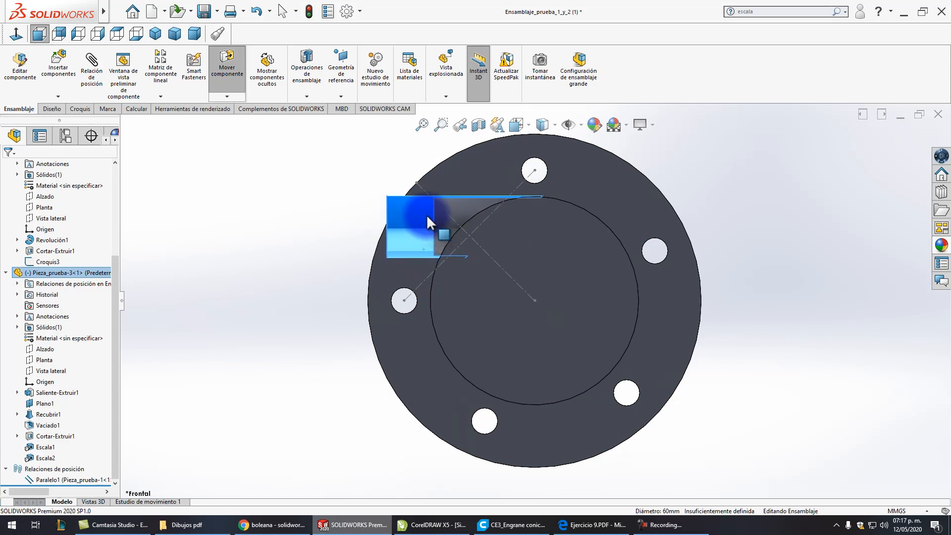
{"action": "key", "text": "Escape"}
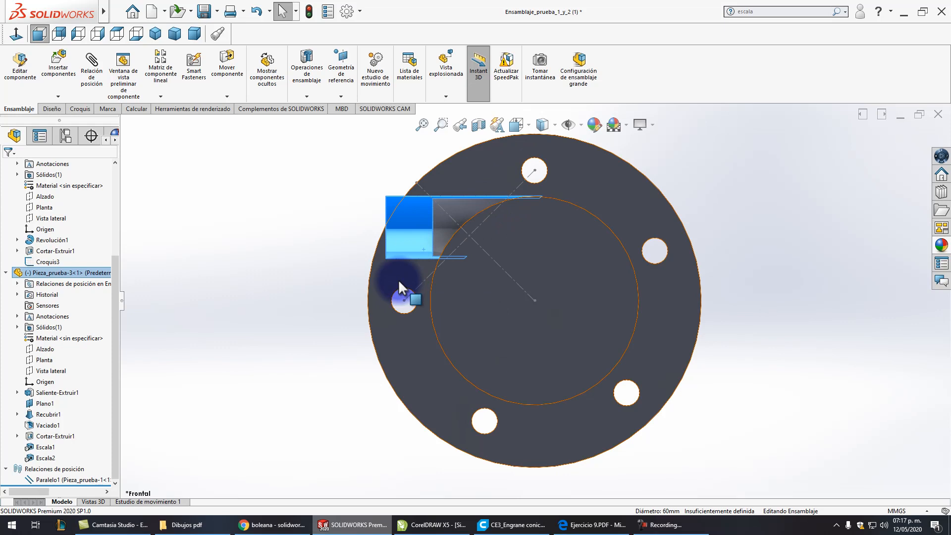
{"action": "left_click", "coordinate": [556, 125]}
{"action": "left_click", "coordinate": [542, 197]}
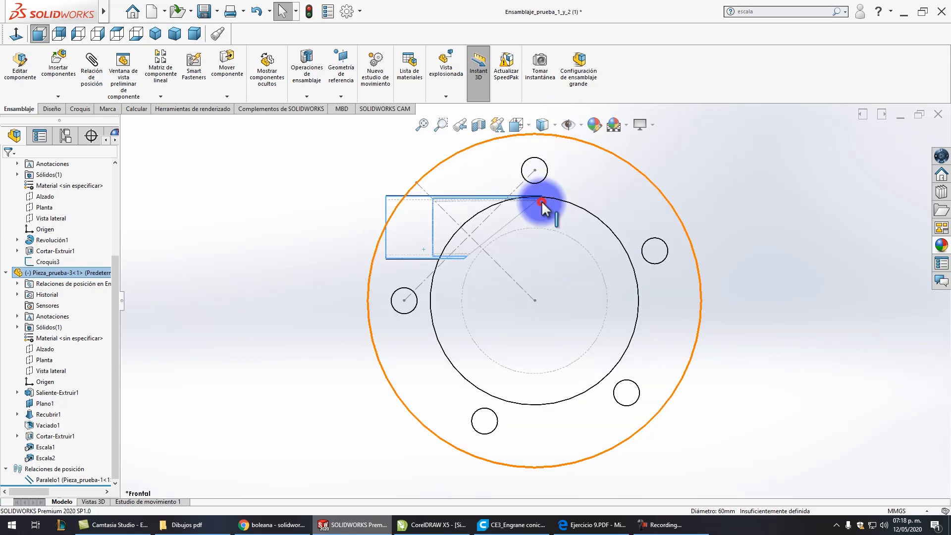
{"action": "scroll", "coordinate": [515, 218], "scroll_direction": "down", "scroll_amount": 3}
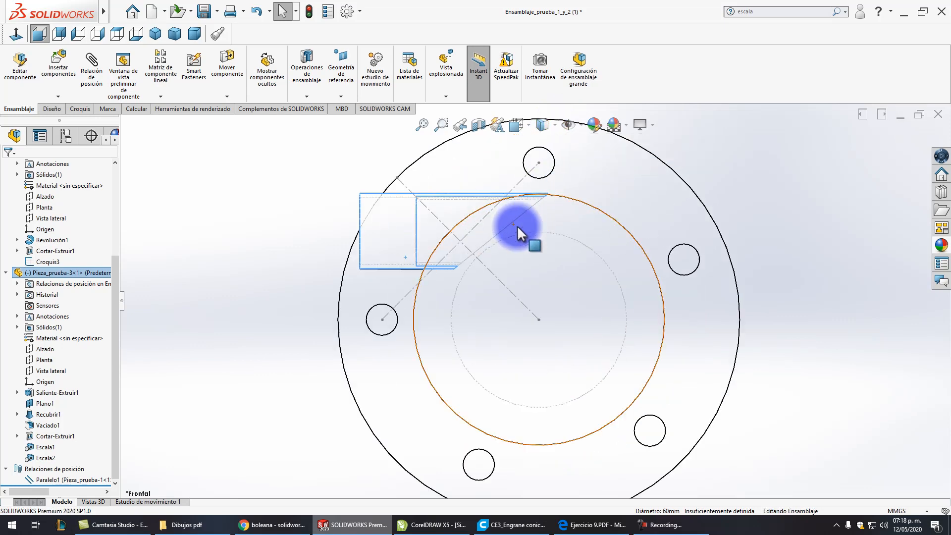
{"action": "left_click_drag", "start_coordinate": [455, 191], "coordinate": [453, 194]}
{"action": "key", "text": "Escape"}
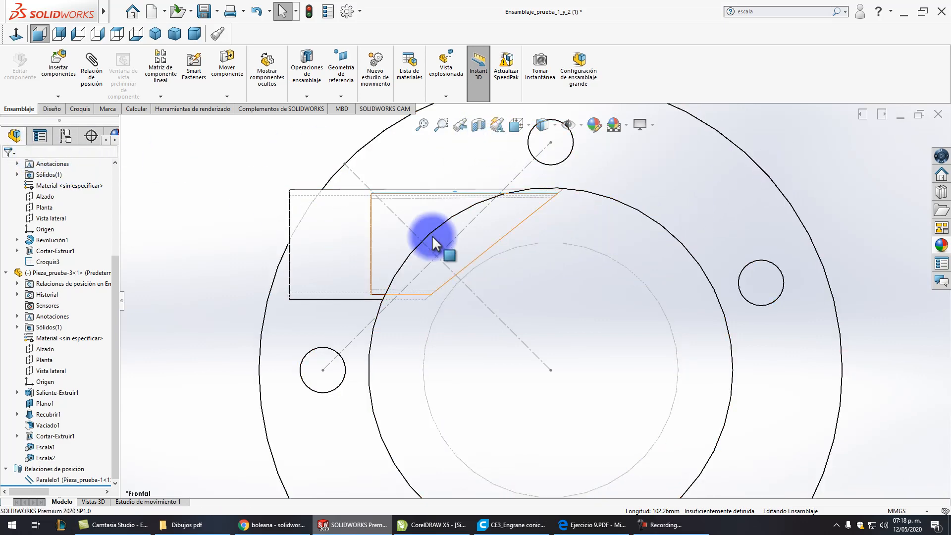
{"action": "left_click", "coordinate": [551, 128]}
{"action": "left_click", "coordinate": [544, 142]}
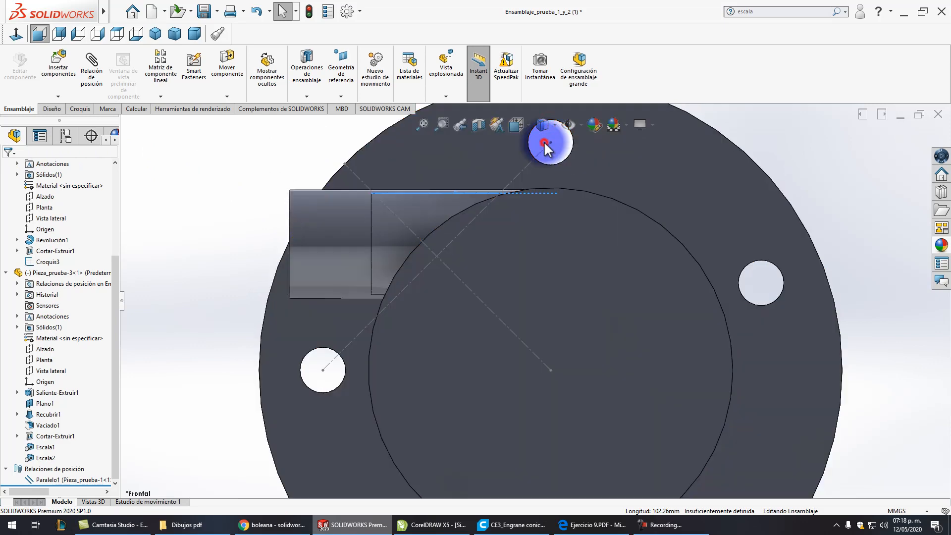
Step: Open the flanged cylinder part, Pieza_prueba-1, in its own window from its inner bore face
{"action": "mouse_move", "coordinate": [452, 278]}
{"action": "middle_mouse_down"}
{"action": "mouse_move", "coordinate": [509, 261]}
{"action": "mouse_move", "coordinate": [439, 277]}
{"action": "mouse_move", "coordinate": [393, 259]}
{"action": "mouse_move", "coordinate": [352, 311]}
{"action": "mouse_move", "coordinate": [259, 297]}
{"action": "mouse_move", "coordinate": [244, 280]}
{"action": "mouse_move", "coordinate": [339, 275]}
{"action": "middle_mouse_up"}
{"action": "left_click", "coordinate": [349, 311]}
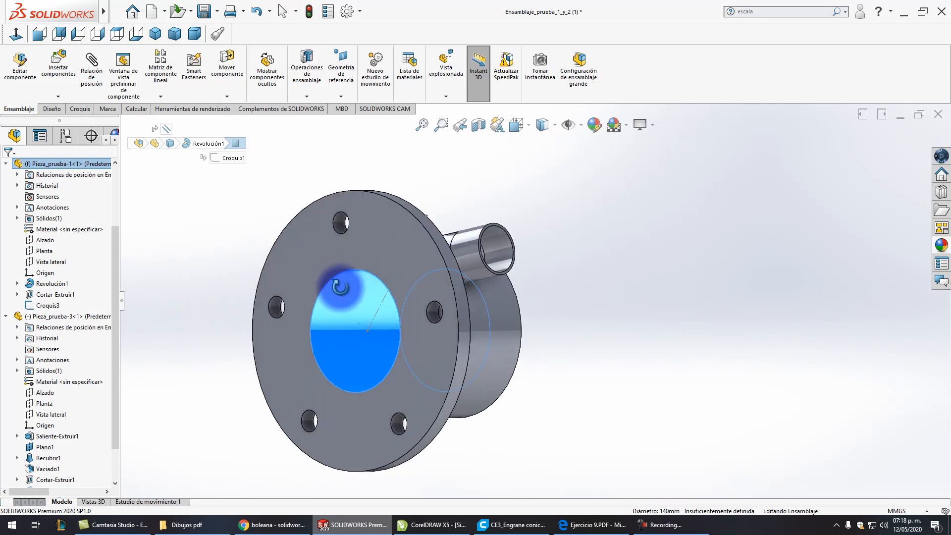
{"action": "scroll", "coordinate": [359, 310], "scroll_direction": "down", "scroll_amount": 2}
{"action": "left_click", "coordinate": [364, 307]}
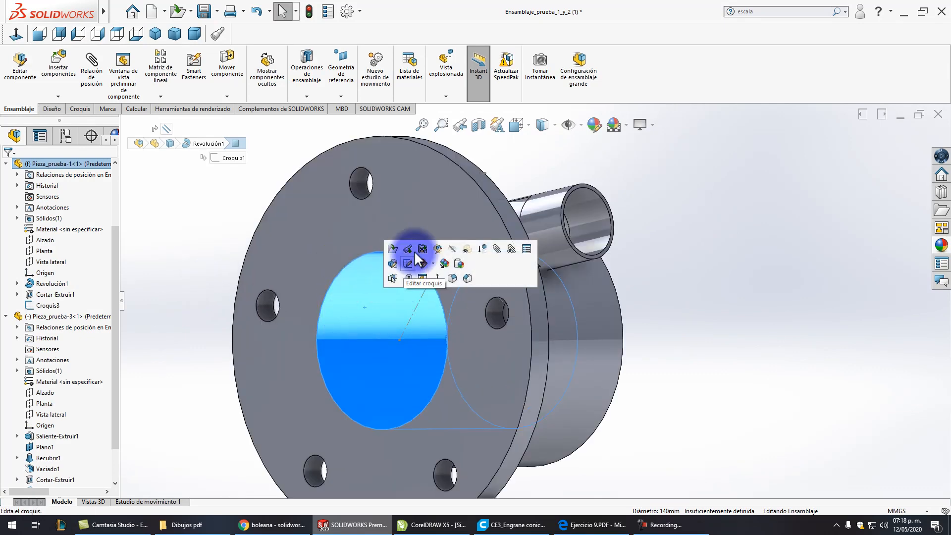
{"action": "left_click", "coordinate": [393, 248]}
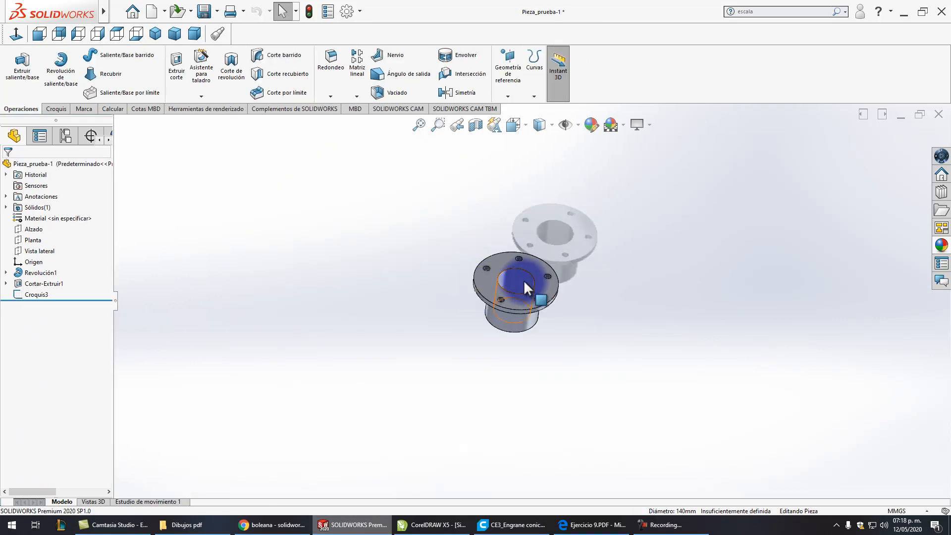
Step: Set the radius of the flanged cylinder's inner bore to 90 mm in the revolve sketch and rebuild the part
{"action": "scroll", "coordinate": [515, 280], "scroll_direction": "down", "scroll_amount": 3}
{"action": "left_click", "coordinate": [512, 280]}
{"action": "scroll", "coordinate": [505, 282], "scroll_direction": "down", "scroll_amount": 2}
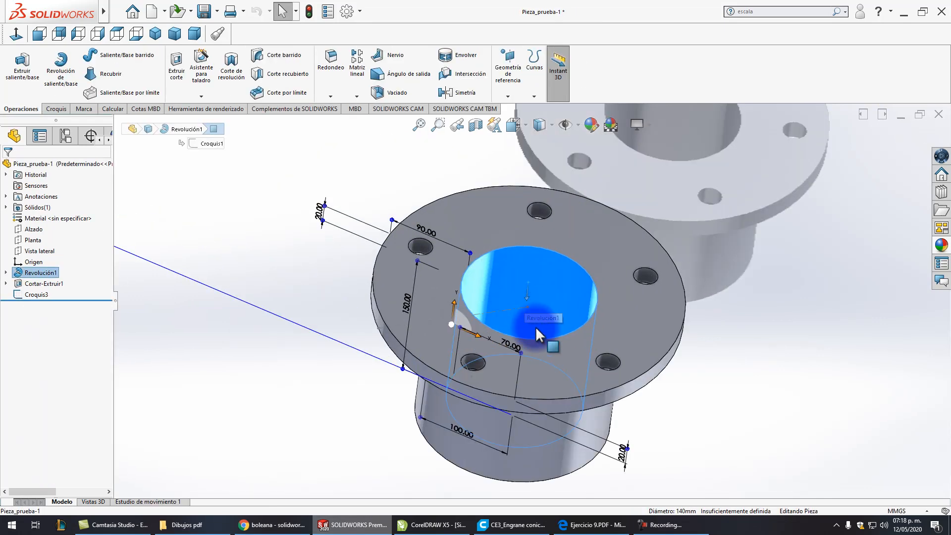
{"action": "mouse_move", "coordinate": [500, 361]}
{"action": "middle_mouse_down"}
{"action": "mouse_move", "coordinate": [509, 313]}
{"action": "mouse_move", "coordinate": [510, 333]}
{"action": "middle_mouse_up"}
{"action": "left_click", "coordinate": [493, 366]}
{"action": "double_click", "coordinate": [493, 366]}
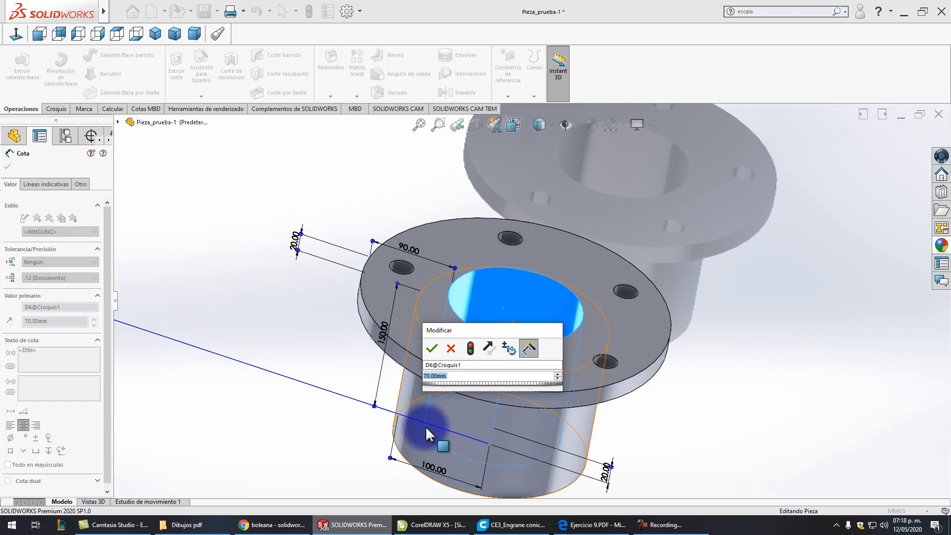
{"action": "type", "text": "90"}
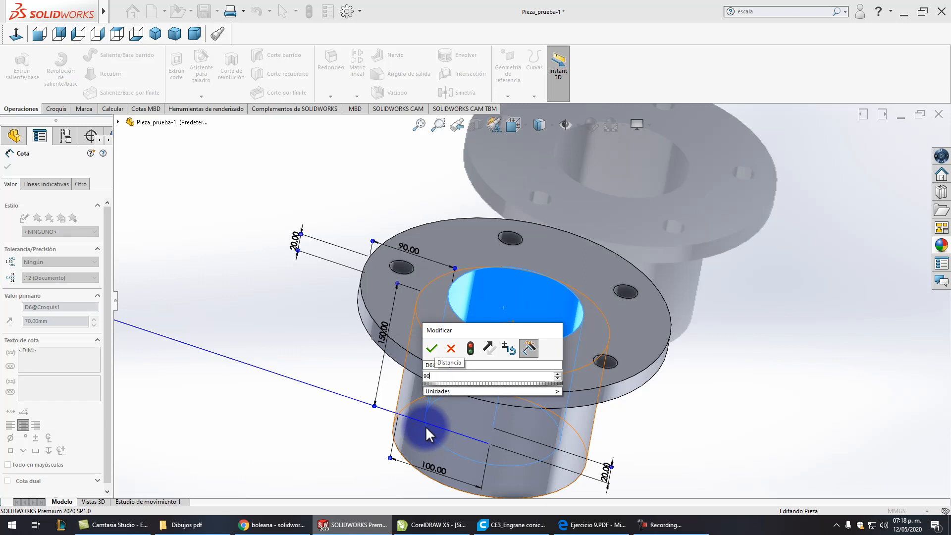
{"action": "key", "text": "Return"}
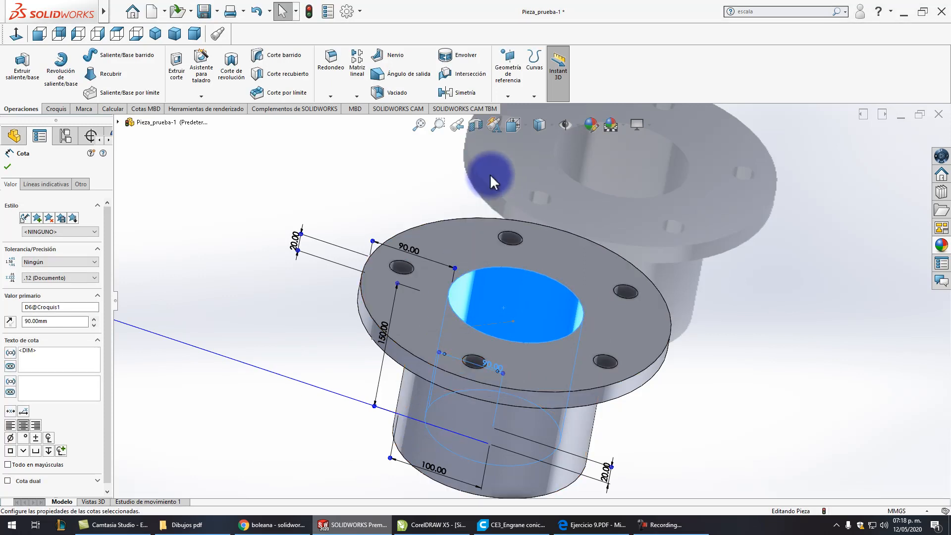
{"action": "left_click", "coordinate": [312, 12]}
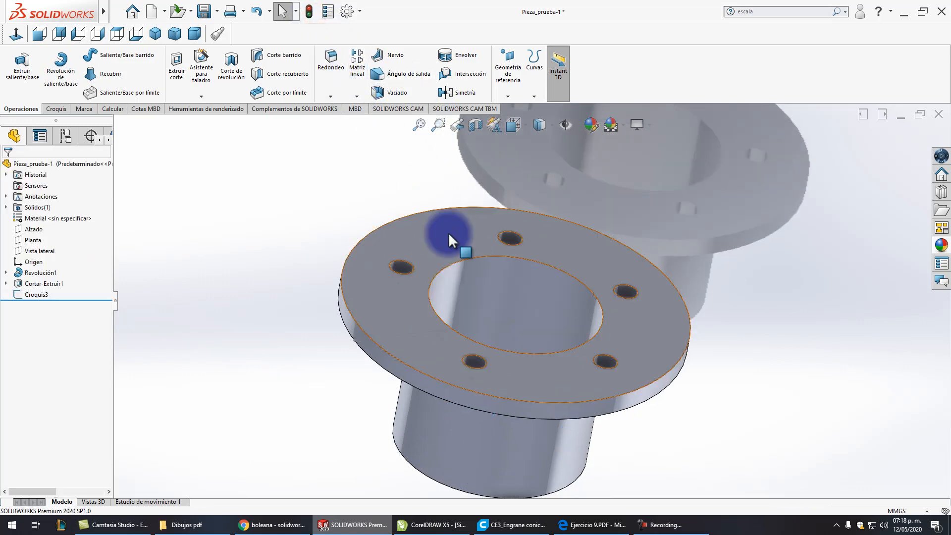
{"action": "middle_click_drag", "start_coordinate": [448, 233], "coordinate": [448, 333]}
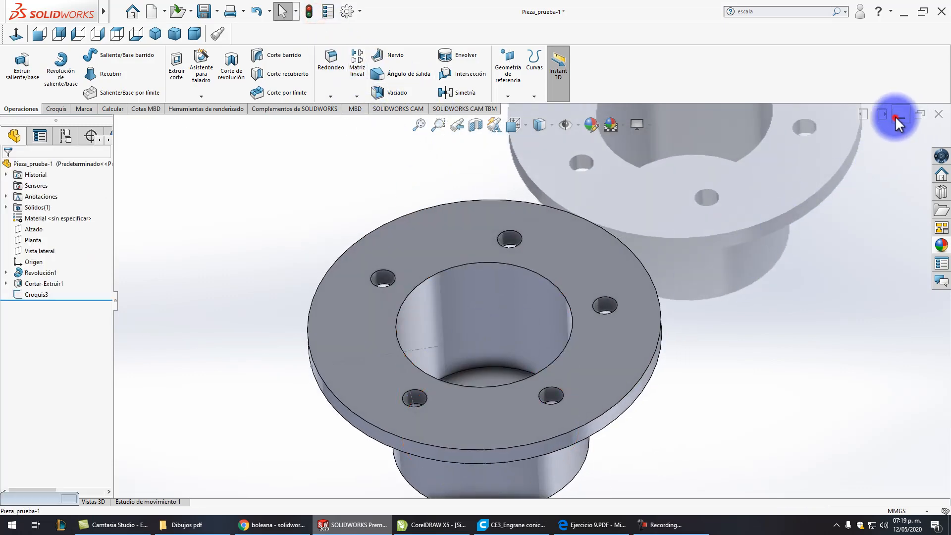
Step: Return to the Ensamblaje_prueba_1_y_2 assembly and rebuild it with the enlarged bore
{"action": "left_click", "coordinate": [898, 116]}
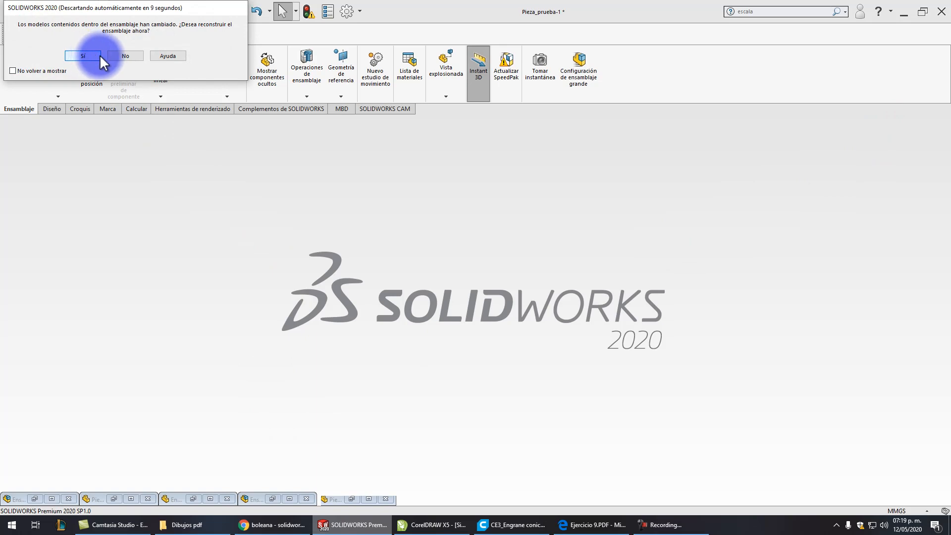
{"action": "left_click", "coordinate": [84, 56]}
{"action": "left_click", "coordinate": [53, 499]}
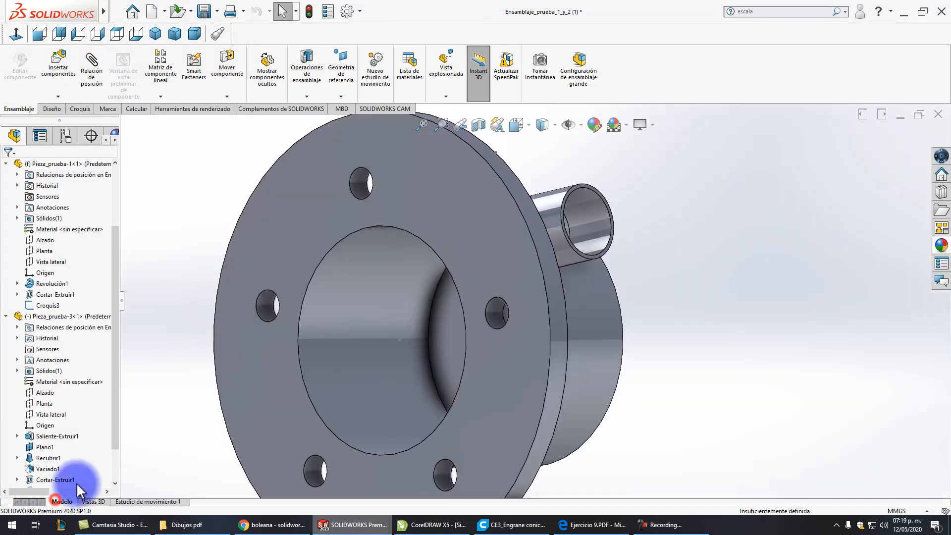
{"action": "middle_click_drag", "start_coordinate": [406, 337], "coordinate": [503, 272]}
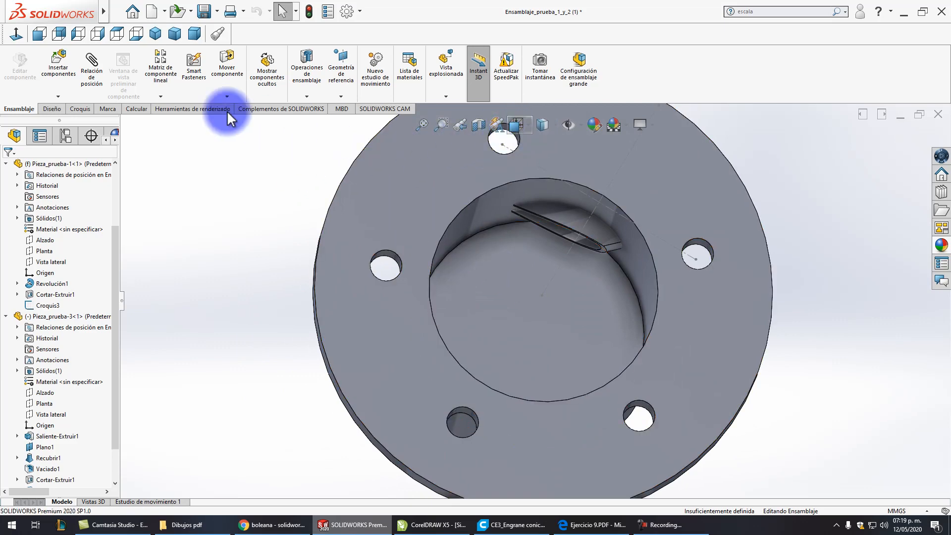
Step: In the front view with hidden lines shown, move the pipe down and outward until its tip meets the bore's circle, and restore shading with edges
{"action": "left_click", "coordinate": [38, 33]}
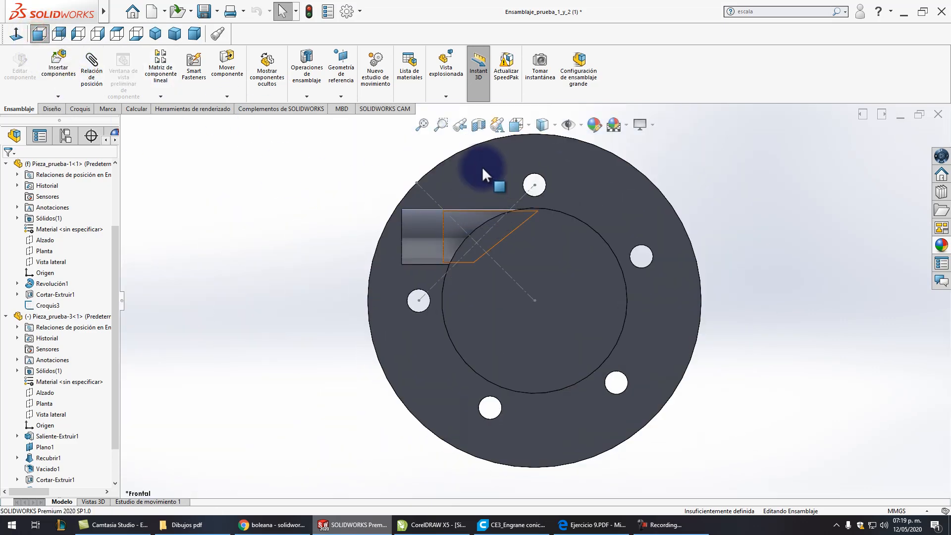
{"action": "left_click", "coordinate": [554, 125]}
{"action": "left_click", "coordinate": [543, 201]}
{"action": "scroll", "coordinate": [529, 214], "scroll_direction": "down", "scroll_amount": 2}
{"action": "scroll", "coordinate": [529, 214], "scroll_direction": "down", "scroll_amount": 1}
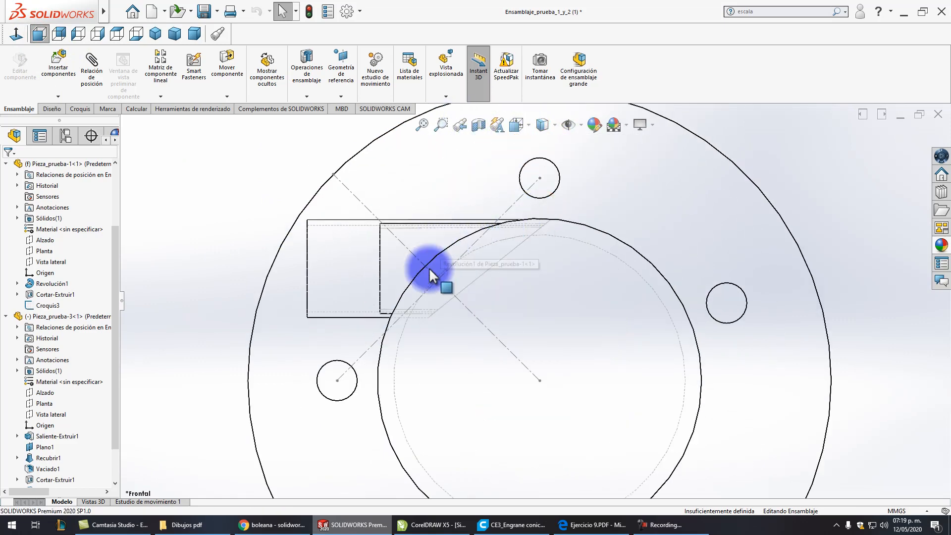
{"action": "left_click", "coordinate": [440, 220]}
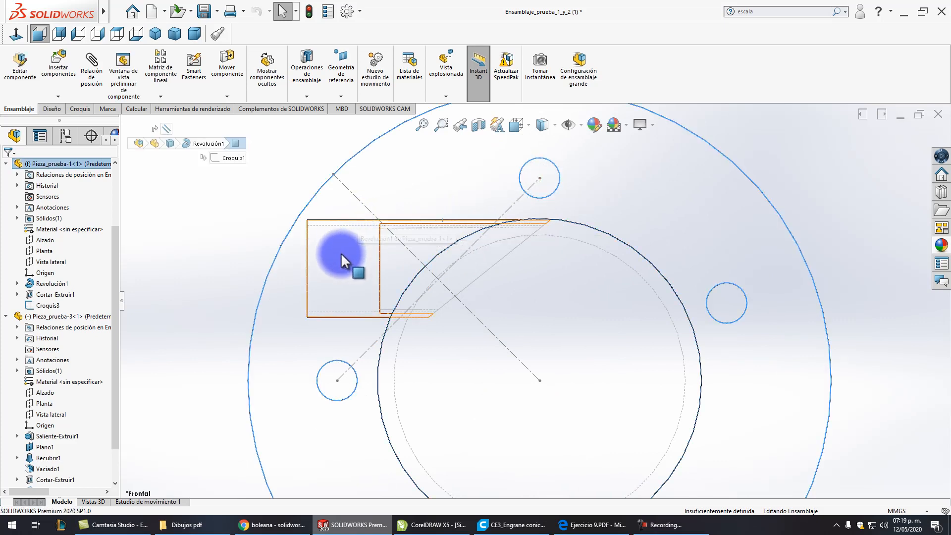
{"action": "left_click_drag", "start_coordinate": [341, 254], "coordinate": [314, 269]}
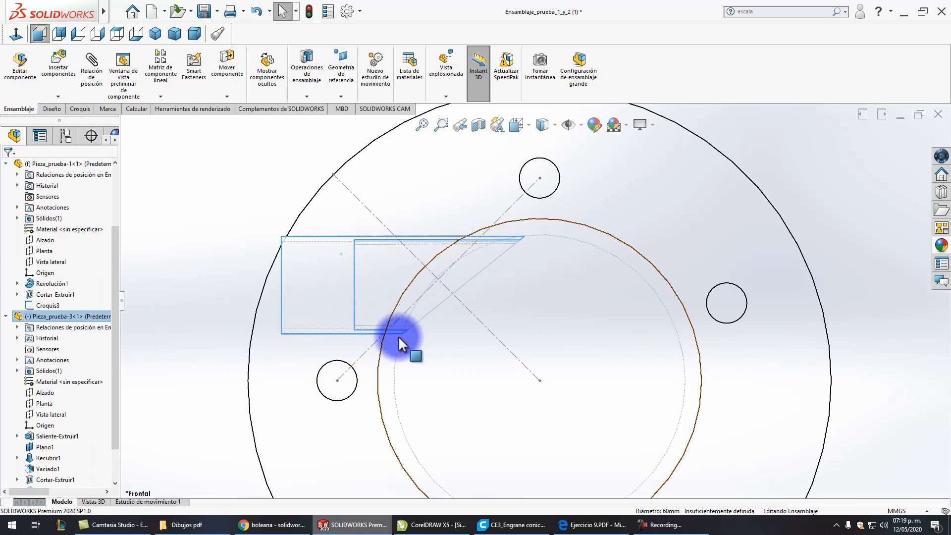
{"action": "left_click", "coordinate": [557, 124]}
{"action": "left_click", "coordinate": [543, 233]}
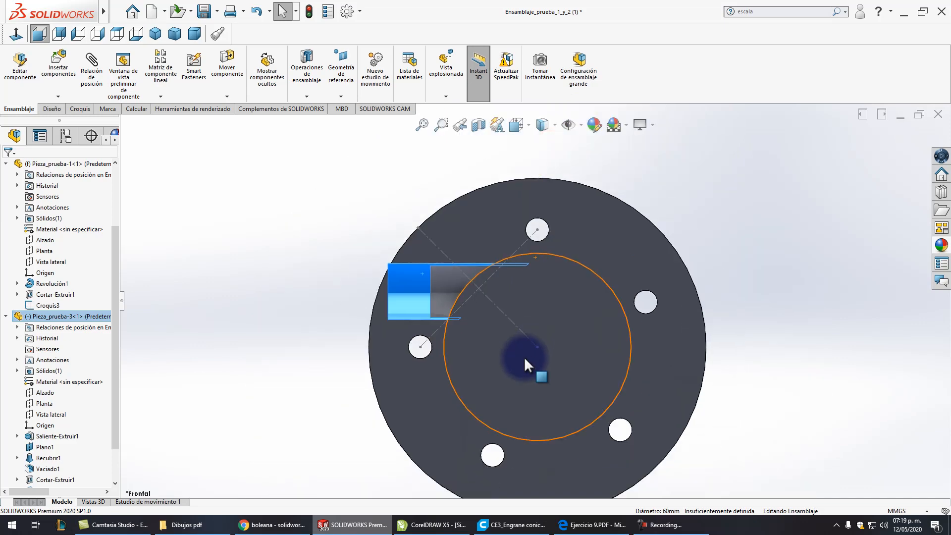
Step: Examine from inside the bore and from outside the cylinder how the pipe's angled end meets the wall
{"action": "middle_click_drag", "start_coordinate": [517, 271], "coordinate": [556, 424]}
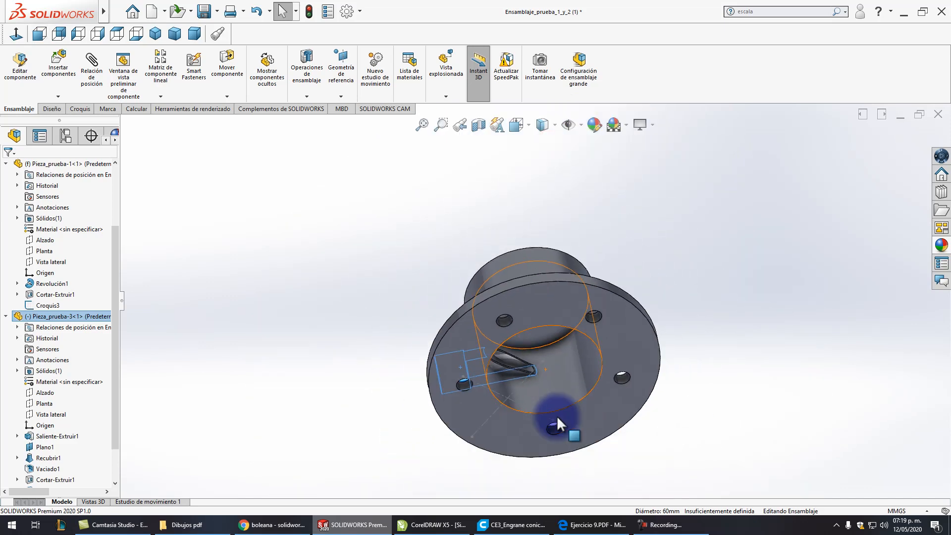
{"action": "scroll", "coordinate": [522, 365], "scroll_direction": "up", "scroll_amount": 5}
{"action": "scroll", "coordinate": [522, 365], "scroll_direction": "up", "scroll_amount": 2}
{"action": "middle_click_drag", "start_coordinate": [509, 325], "coordinate": [480, 295]}
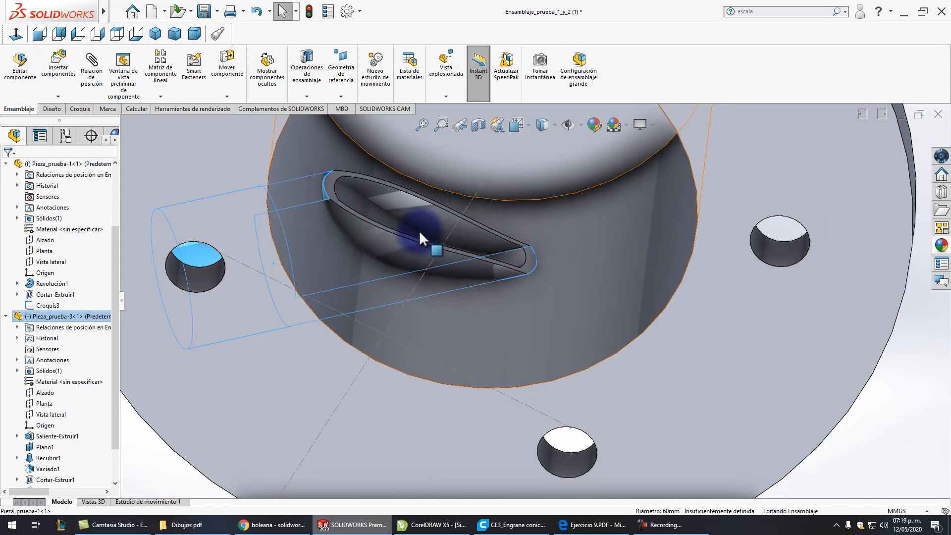
{"action": "scroll", "coordinate": [453, 238], "scroll_direction": "down", "scroll_amount": 3}
{"action": "middle_click_drag", "start_coordinate": [453, 235], "coordinate": [509, 371]}
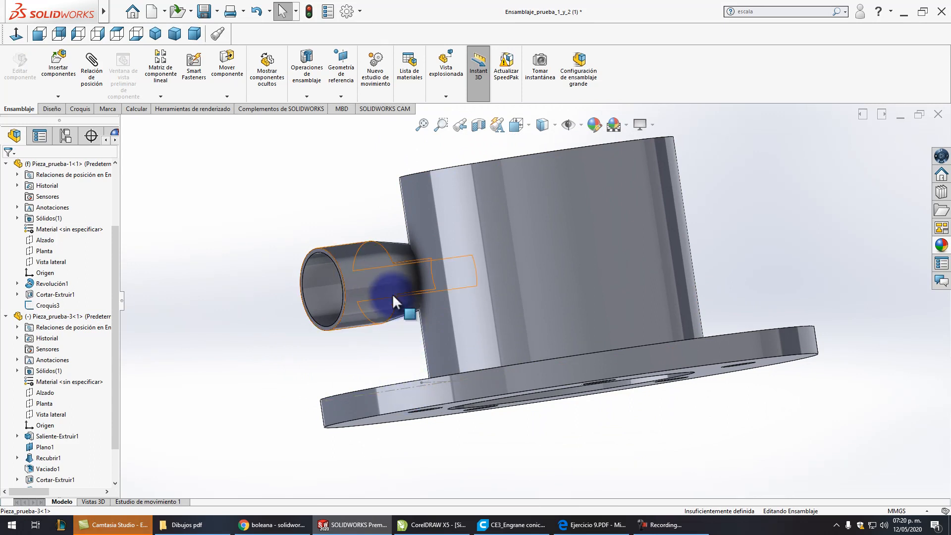
{"action": "middle_click_drag", "start_coordinate": [422, 285], "coordinate": [410, 328]}
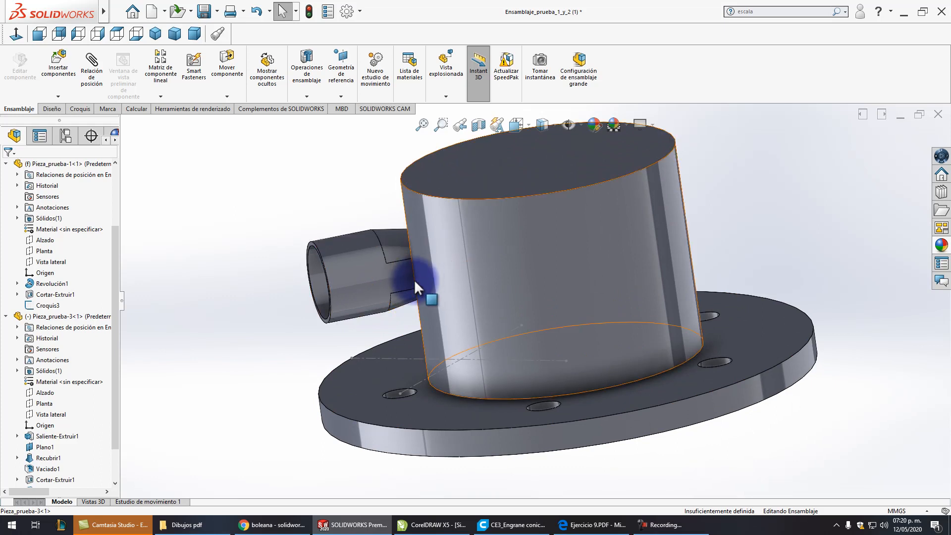
{"action": "left_click", "coordinate": [589, 527]}
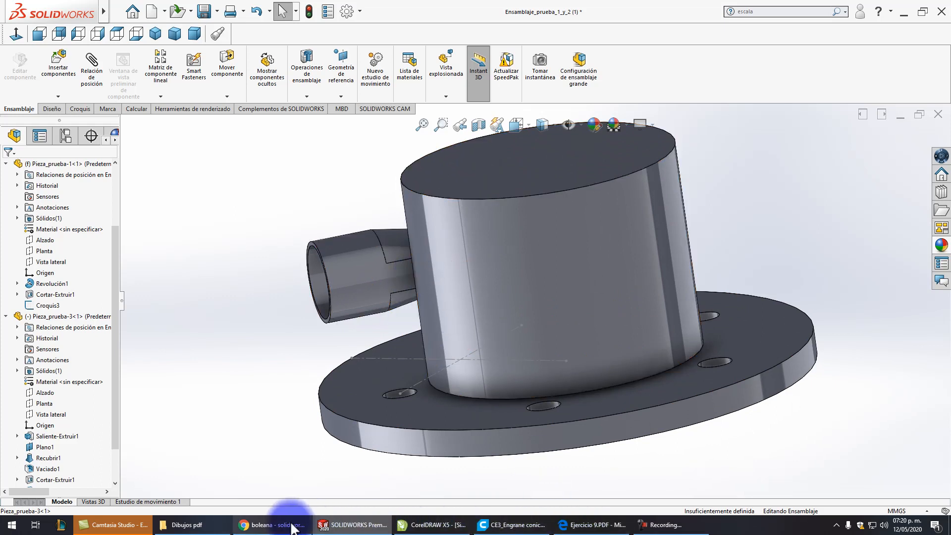
{"action": "left_click", "coordinate": [492, 252]}
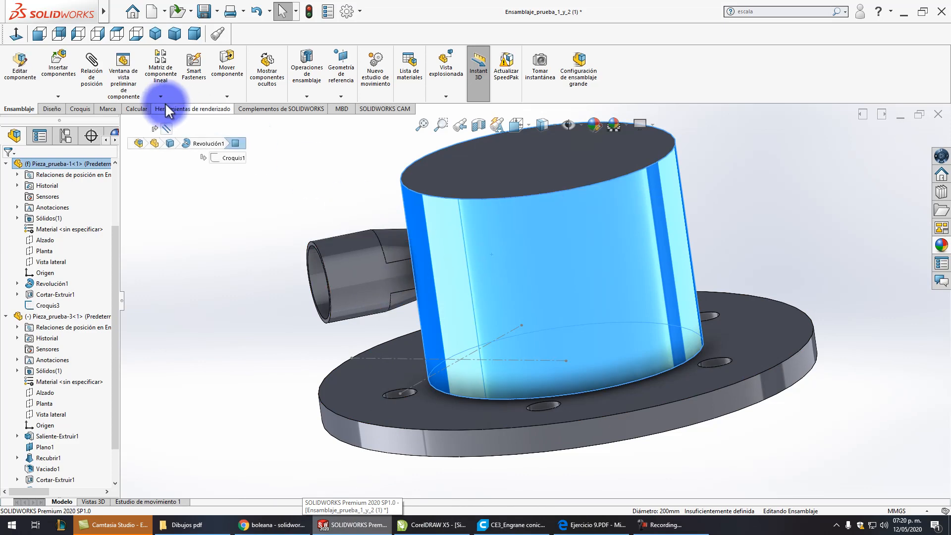
Step: In the front view with hidden lines shown, nudge the pipe slightly outward from the bore, and restore shading with edges
{"action": "left_click", "coordinate": [39, 33]}
{"action": "left_click", "coordinate": [523, 126]}
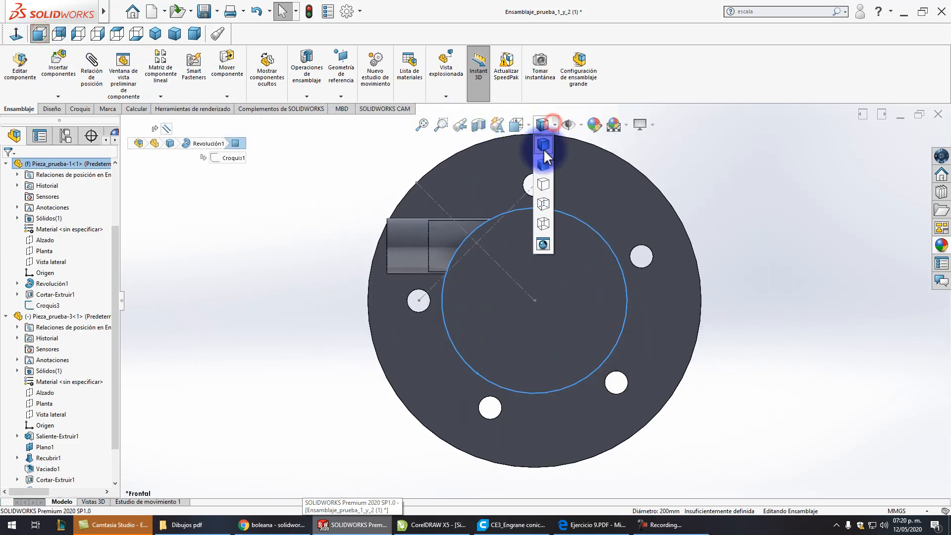
{"action": "left_click", "coordinate": [544, 203]}
{"action": "scroll", "coordinate": [504, 216], "scroll_direction": "down", "scroll_amount": 5}
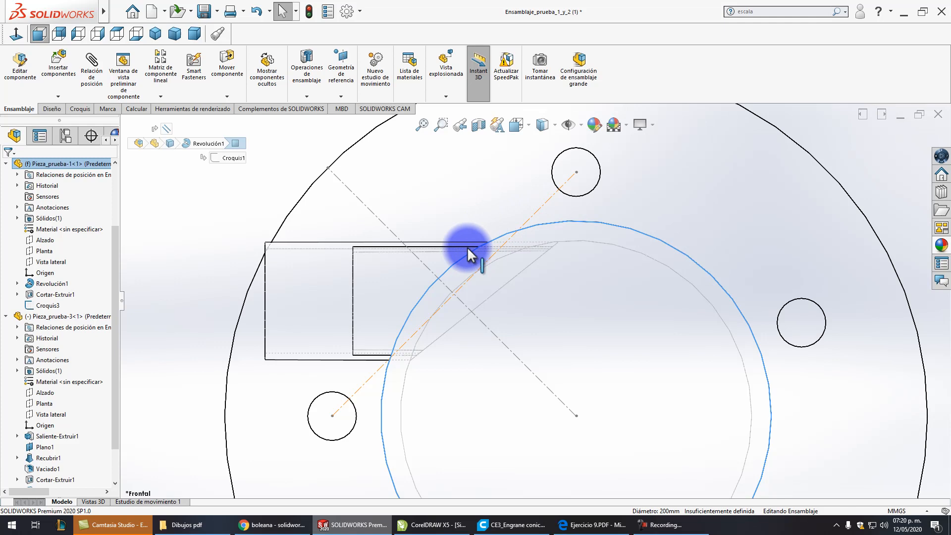
{"action": "left_click", "coordinate": [367, 250]}
{"action": "left_click_drag", "start_coordinate": [367, 249], "coordinate": [365, 250]}
{"action": "scroll", "coordinate": [603, 214], "scroll_direction": "up", "scroll_amount": 4}
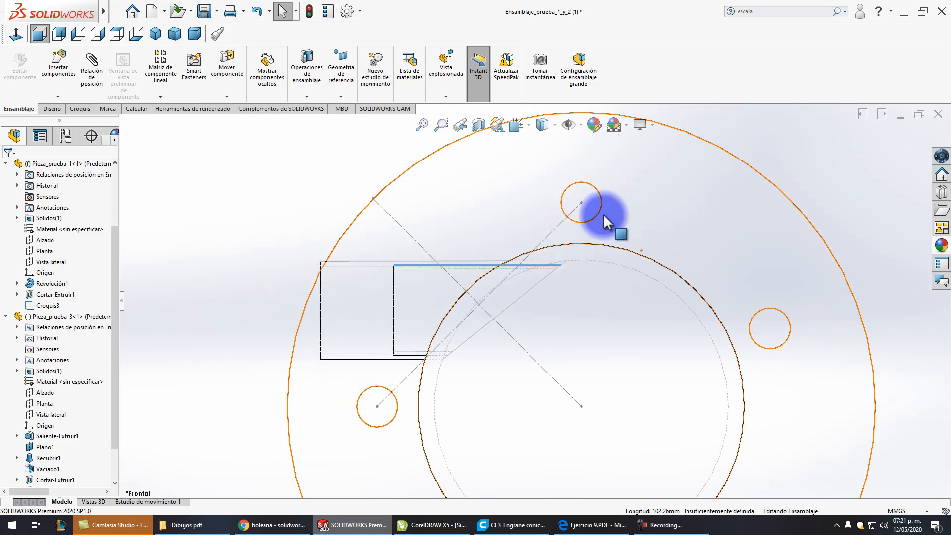
{"action": "left_click", "coordinate": [545, 130]}
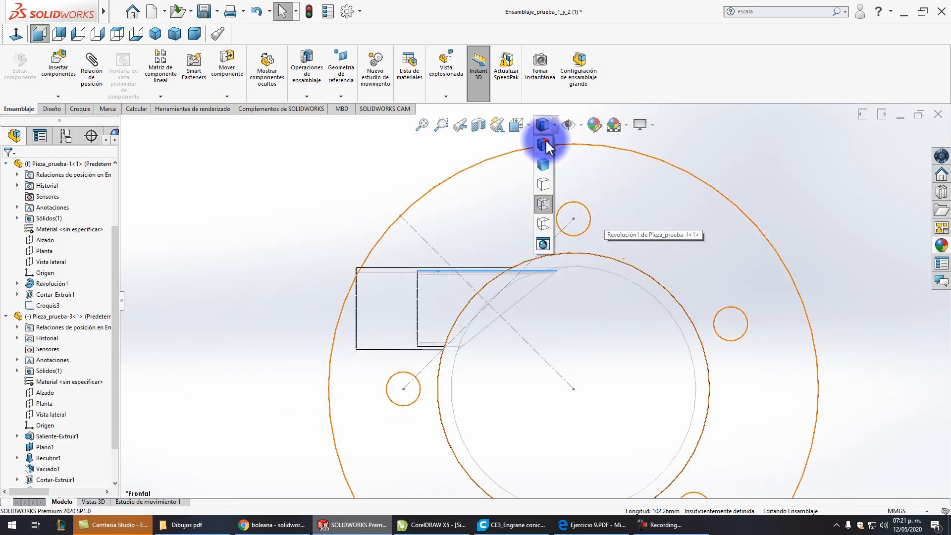
{"action": "left_click", "coordinate": [545, 138]}
Step: Start editing the flanged cylinder part within the assembly and show it in the left view
{"action": "middle_click_drag", "start_coordinate": [272, 244], "coordinate": [436, 314]}
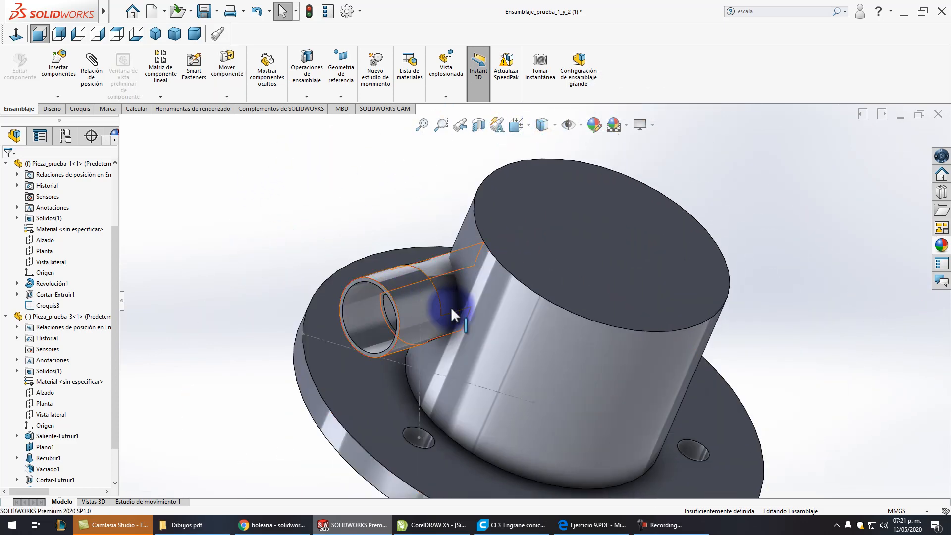
{"action": "left_click", "coordinate": [508, 308]}
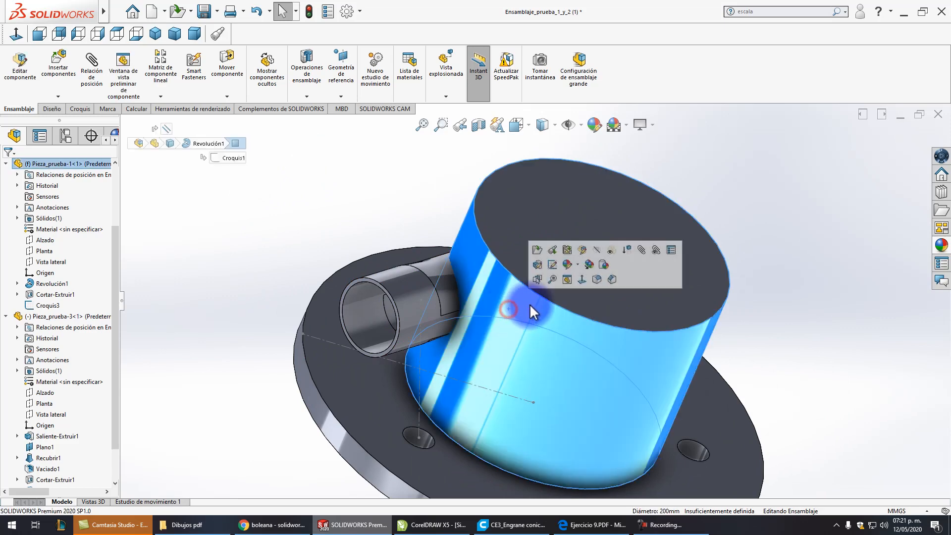
{"action": "left_click", "coordinate": [581, 249]}
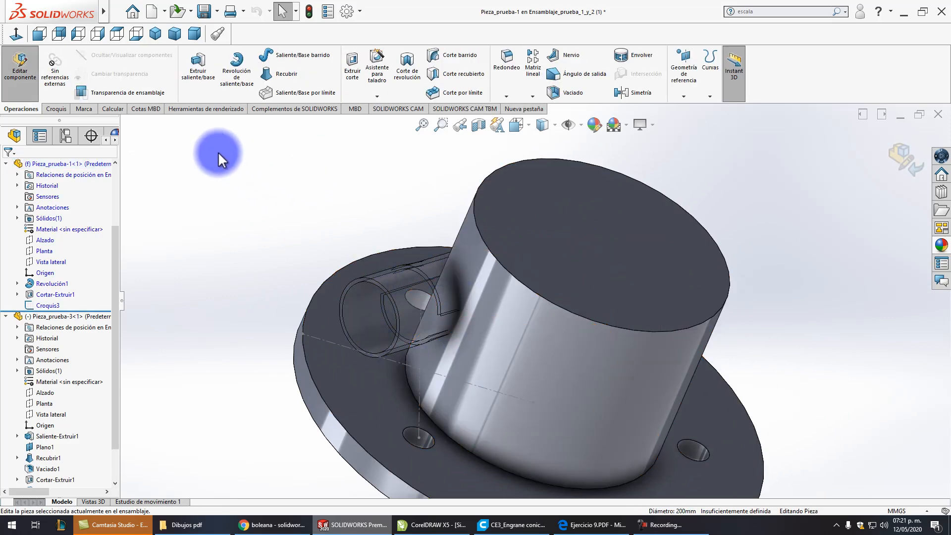
{"action": "left_click", "coordinate": [78, 34]}
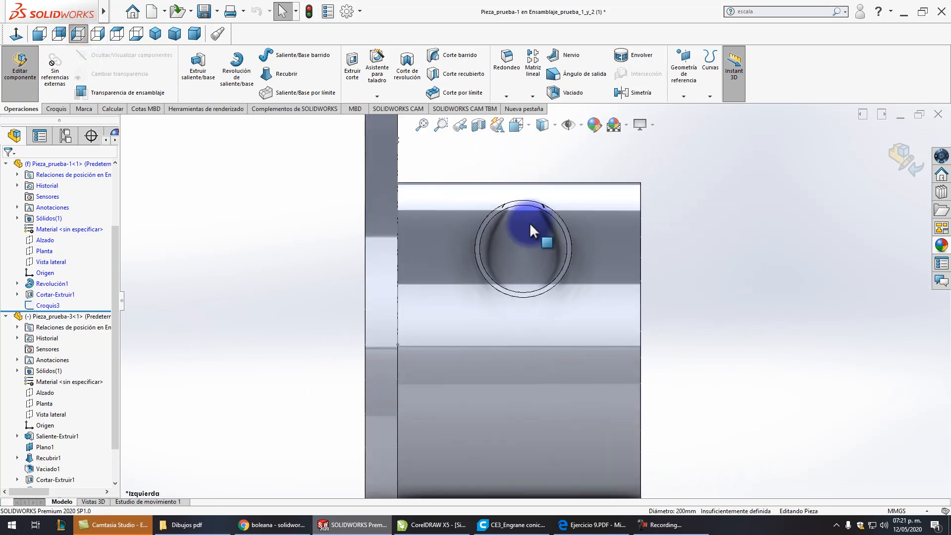
Step: Start a sketch on the Vista lateral plane of the flanged cylinder part
{"action": "scroll", "coordinate": [19, 262], "scroll_direction": "up", "scroll_amount": 3}
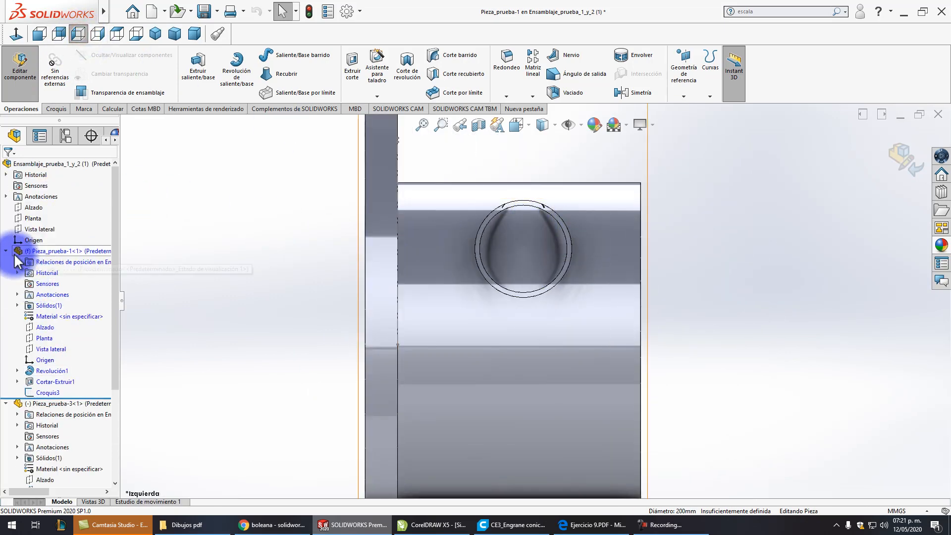
{"action": "left_click", "coordinate": [7, 251]}
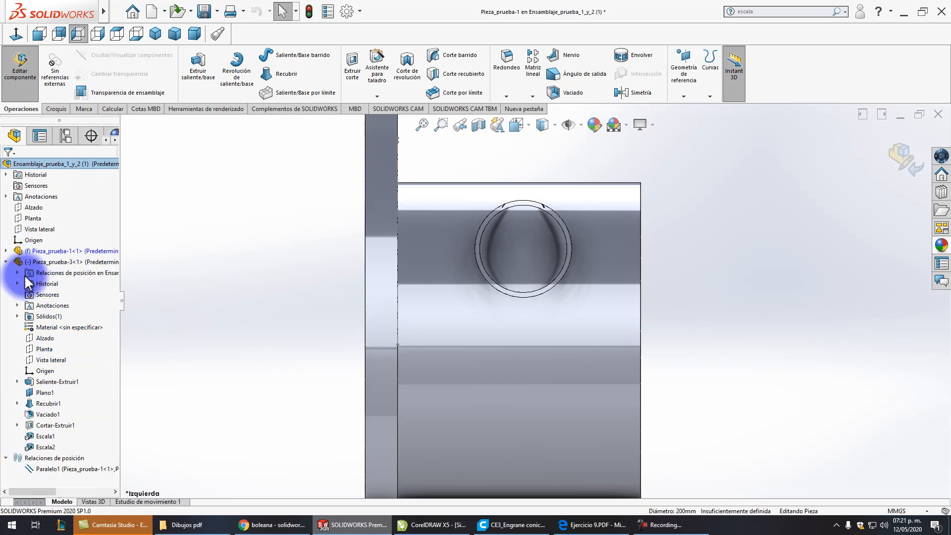
{"action": "left_click", "coordinate": [6, 262]}
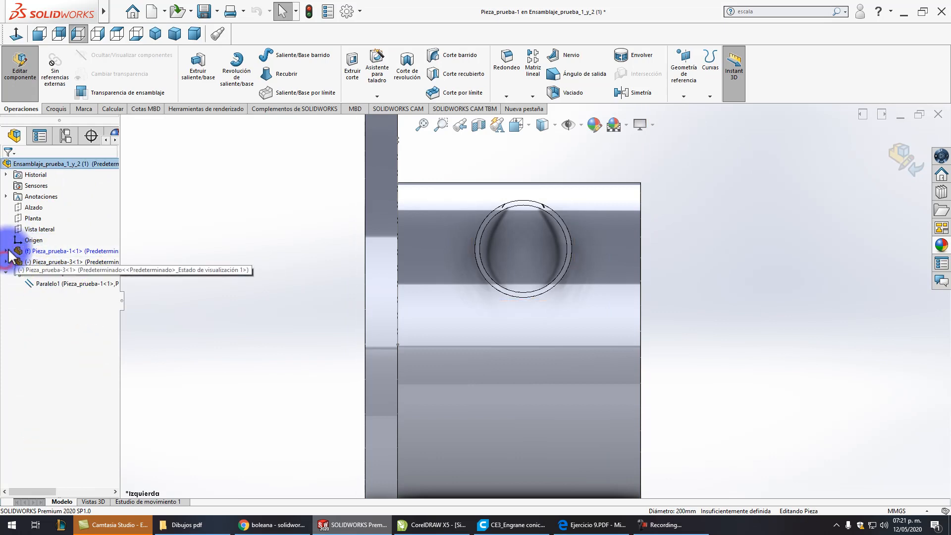
{"action": "left_click", "coordinate": [6, 251]}
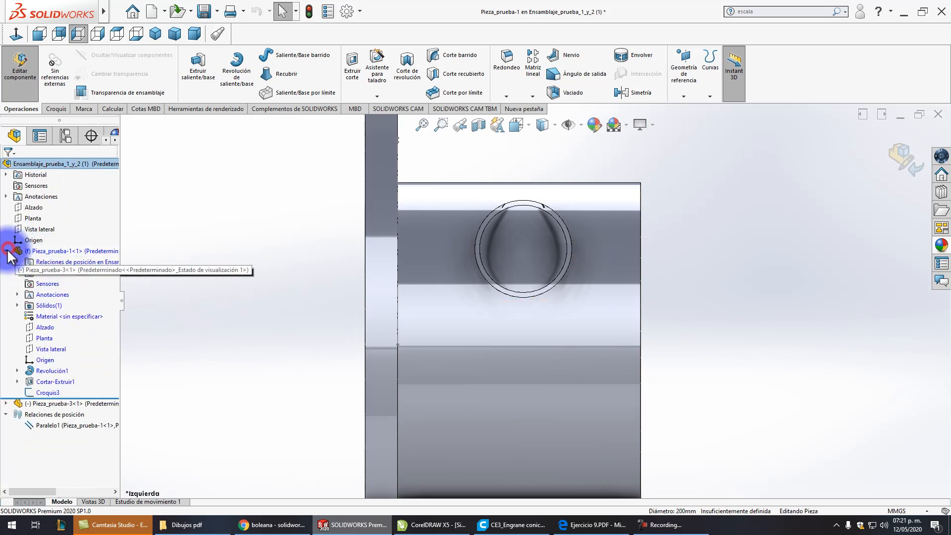
{"action": "left_click", "coordinate": [43, 348]}
{"action": "middle_click_drag", "start_coordinate": [212, 344], "coordinate": [577, 258]}
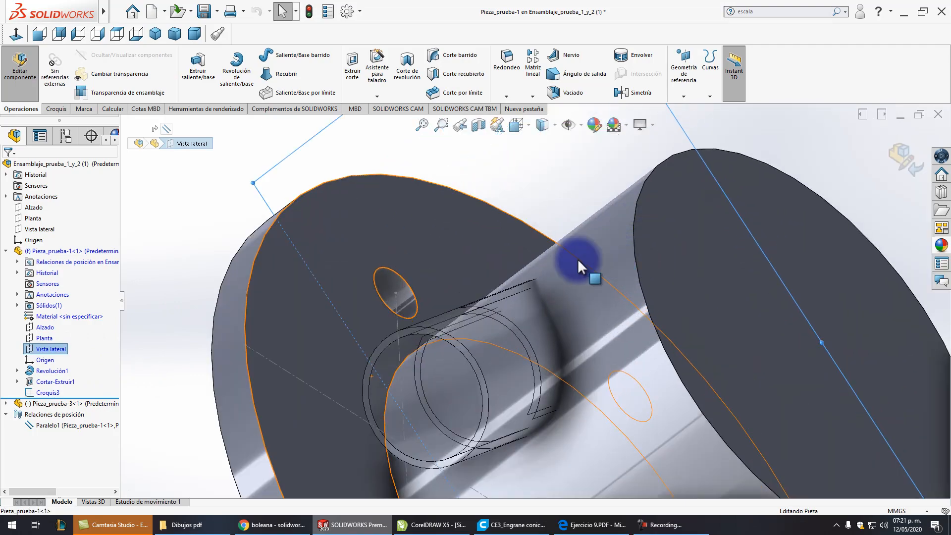
{"action": "left_click", "coordinate": [56, 109]}
{"action": "left_click", "coordinate": [183, 59]}
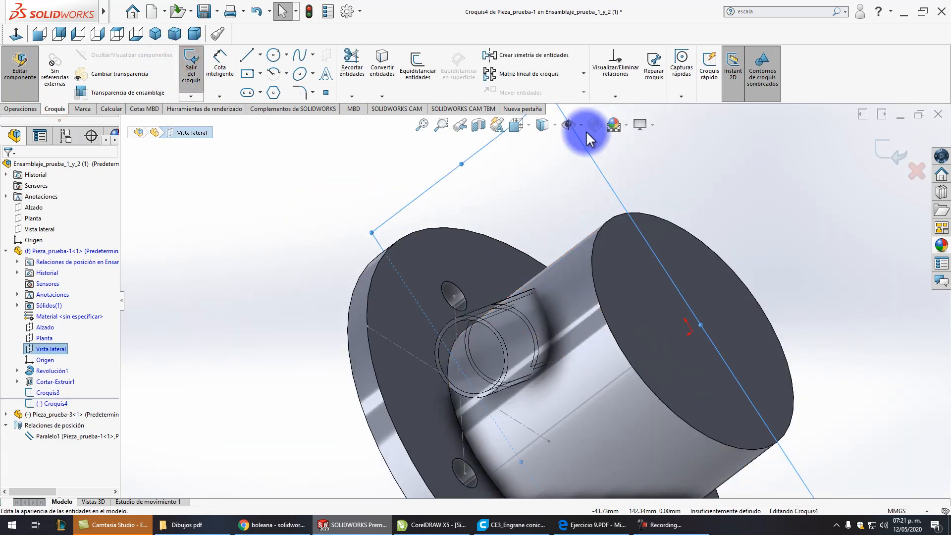
Step: With hidden lines shown, convert the four outer edges of the pipe's angled end into a closed profile in the cylinder's sketch
{"action": "left_click", "coordinate": [554, 128]}
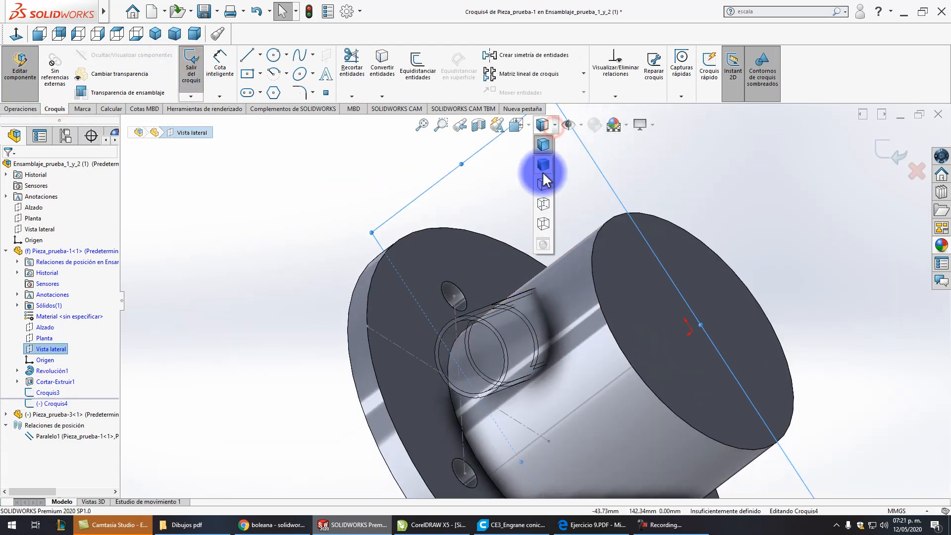
{"action": "left_click", "coordinate": [542, 205]}
{"action": "scroll", "coordinate": [551, 330], "scroll_direction": "down", "scroll_amount": 3}
{"action": "middle_click_drag", "start_coordinate": [554, 317], "coordinate": [543, 233]}
{"action": "mouse_move", "coordinate": [598, 369]}
{"action": "middle_mouse_down"}
{"action": "mouse_move", "coordinate": [556, 314]}
{"action": "mouse_move", "coordinate": [641, 386]}
{"action": "mouse_move", "coordinate": [611, 325]}
{"action": "mouse_move", "coordinate": [609, 348]}
{"action": "middle_mouse_up"}
{"action": "scroll", "coordinate": [578, 321], "scroll_direction": "down", "scroll_amount": 3}
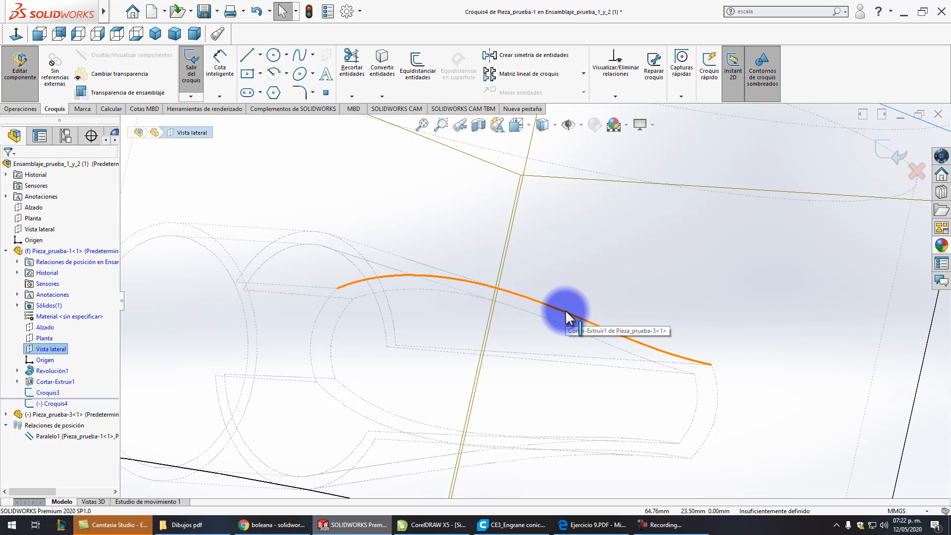
{"action": "left_click", "coordinate": [566, 315]}
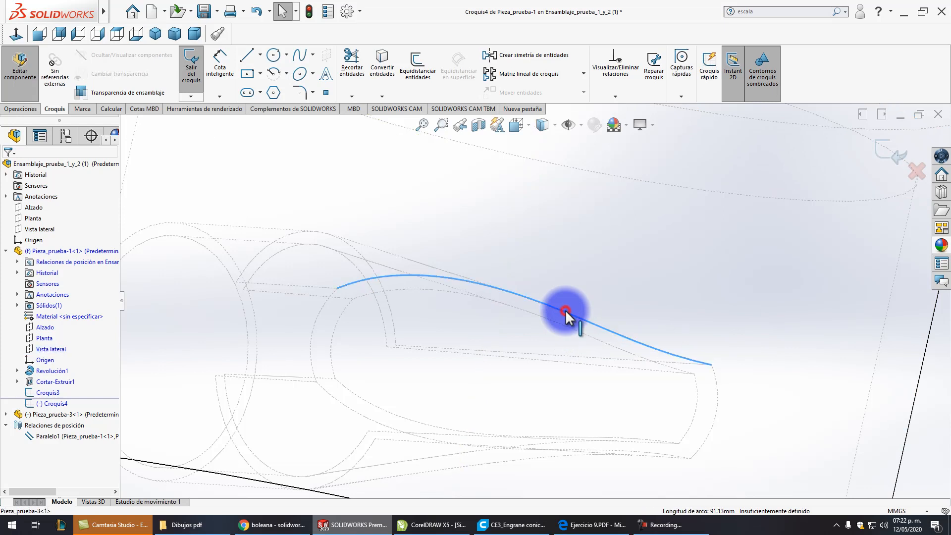
{"action": "left_click", "coordinate": [314, 327]}
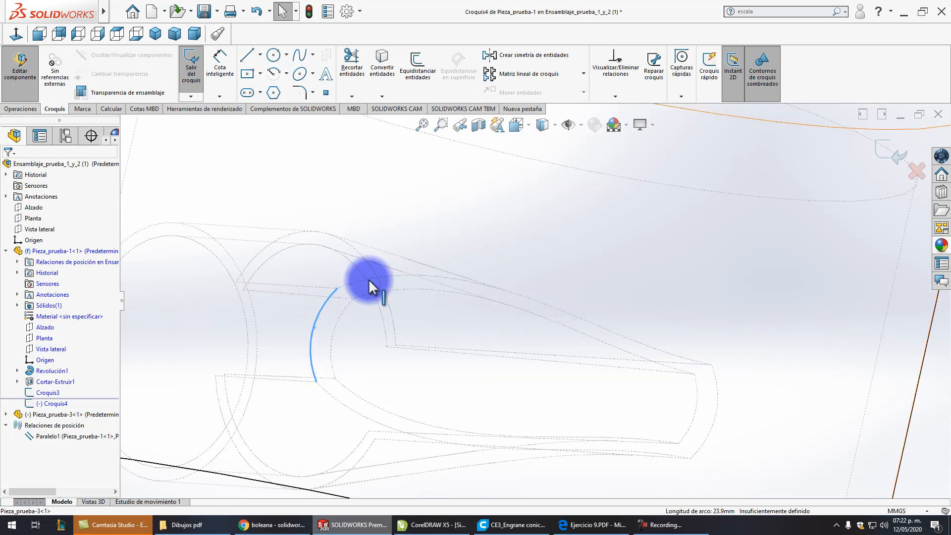
{"action": "left_click", "coordinate": [379, 276]}
{"action": "left_click", "coordinate": [330, 395], "text": "ctrl"}
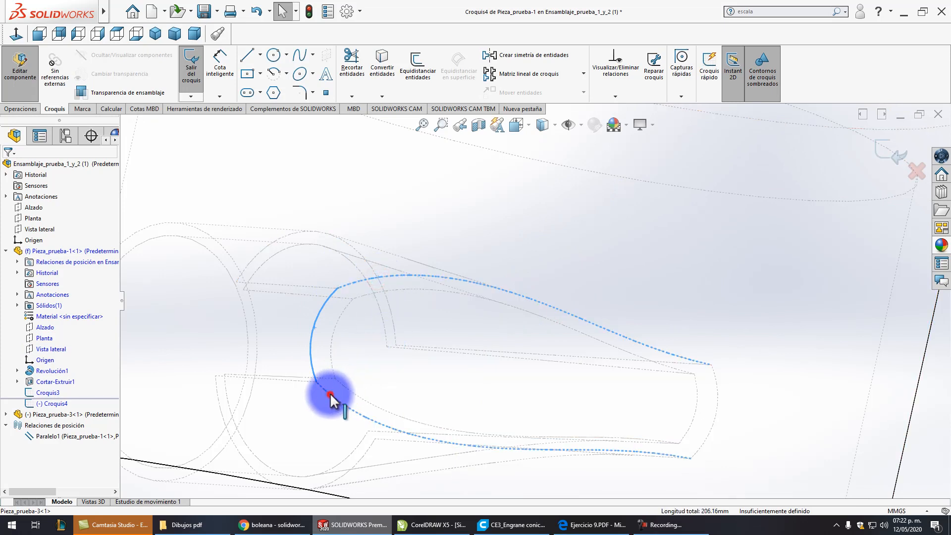
{"action": "left_click", "coordinate": [703, 439], "text": "ctrl"}
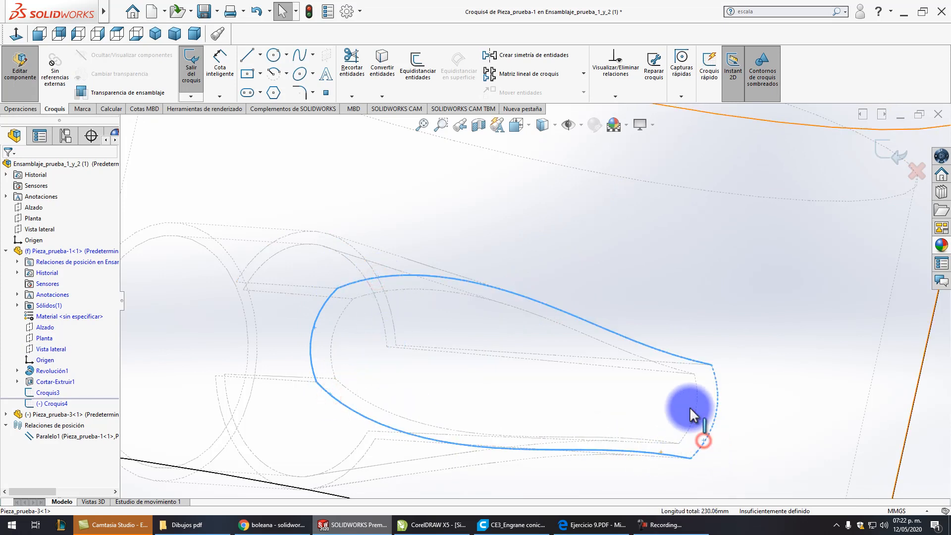
{"action": "left_click", "coordinate": [392, 74]}
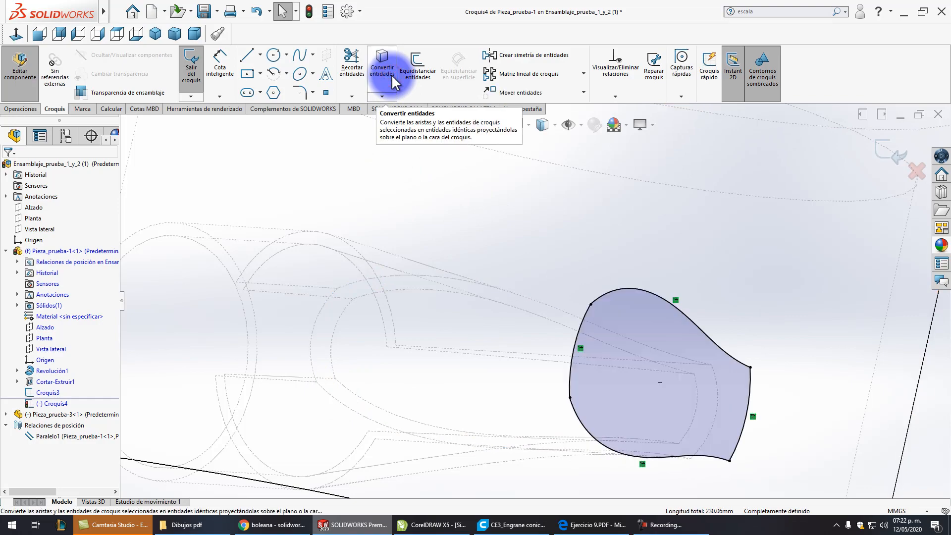
Step: Start an extruded cut from the converted profile toward the pipe, with the end condition Hasta el siguiente
{"action": "middle_click_drag", "start_coordinate": [471, 315], "coordinate": [441, 235]}
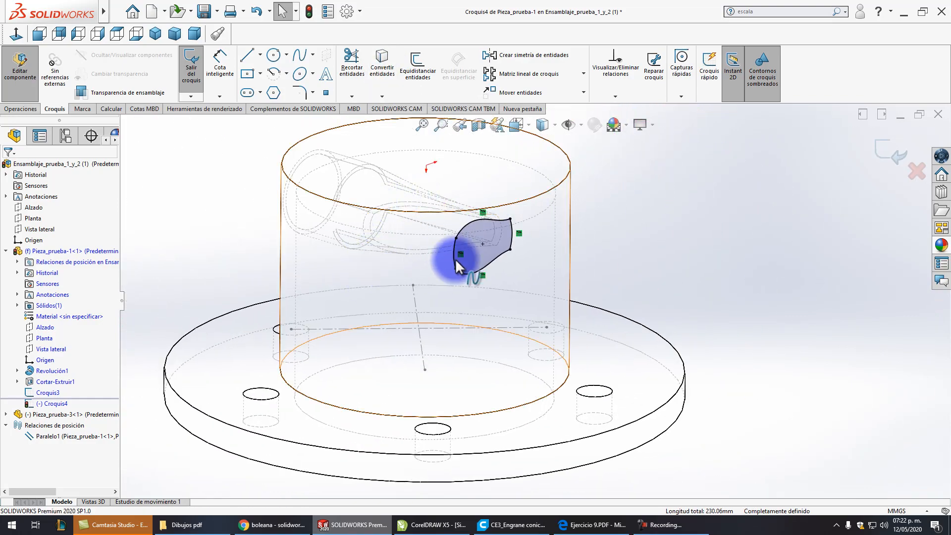
{"action": "scroll", "coordinate": [474, 210], "scroll_direction": "down", "scroll_amount": 4}
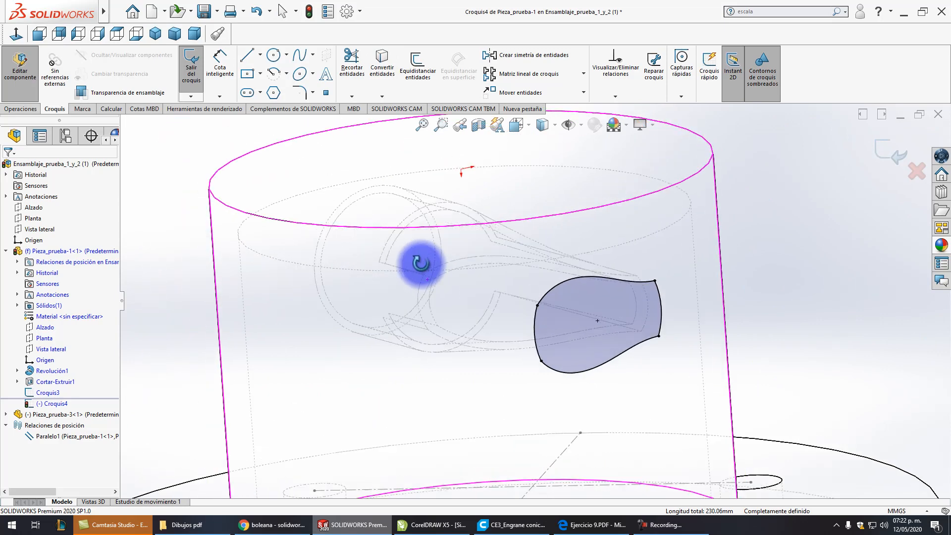
{"action": "scroll", "coordinate": [495, 277], "scroll_direction": "down", "scroll_amount": 2}
{"action": "scroll", "coordinate": [598, 307], "scroll_direction": "up", "scroll_amount": 4}
{"action": "mouse_move", "coordinate": [599, 306]}
{"action": "middle_mouse_down"}
{"action": "mouse_move", "coordinate": [518, 277]}
{"action": "mouse_move", "coordinate": [602, 296]}
{"action": "mouse_move", "coordinate": [714, 254]}
{"action": "middle_mouse_up"}
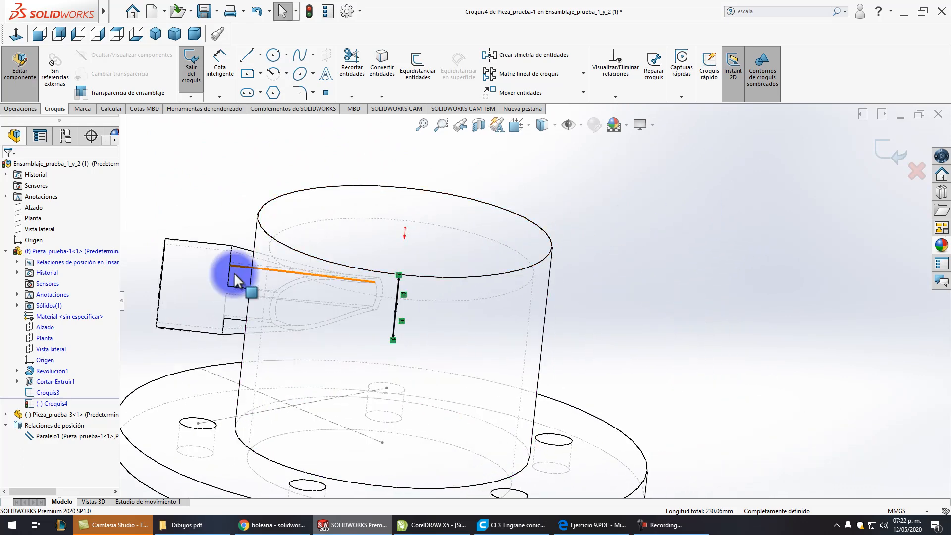
{"action": "left_click", "coordinate": [31, 109]}
{"action": "left_click", "coordinate": [350, 73]}
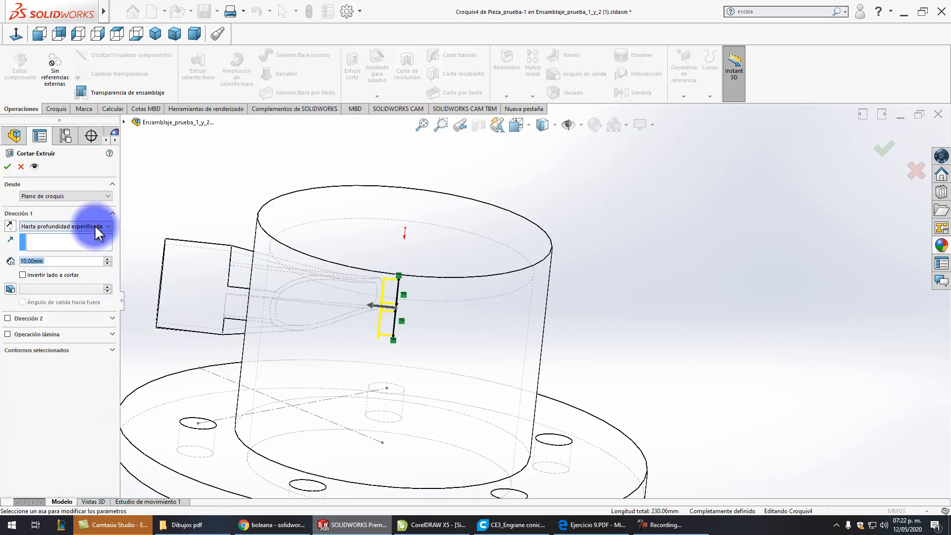
{"action": "left_click", "coordinate": [94, 224]}
{"action": "left_click", "coordinate": [73, 251]}
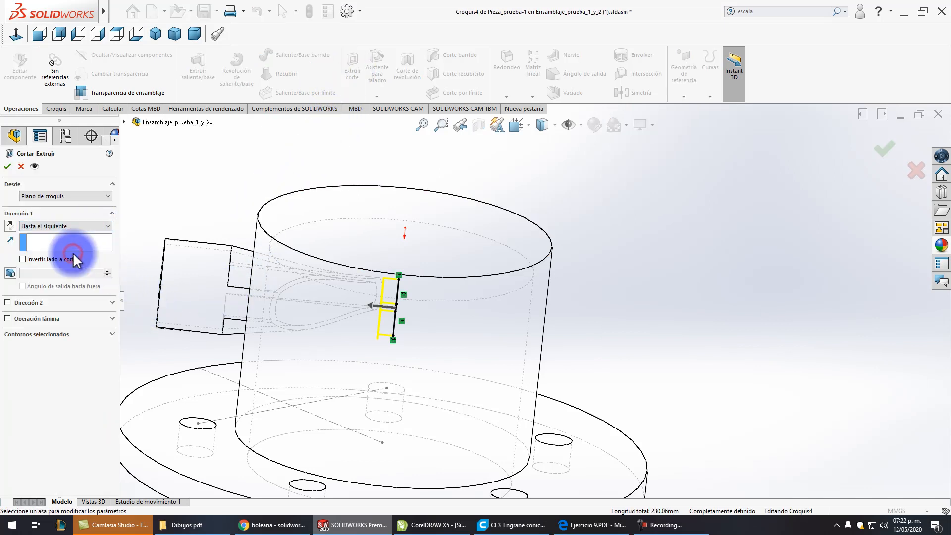
{"action": "mouse_move", "coordinate": [284, 292]}
{"action": "middle_mouse_down"}
{"action": "mouse_move", "coordinate": [263, 299]}
{"action": "mouse_move", "coordinate": [299, 343]}
{"action": "mouse_move", "coordinate": [273, 297]}
{"action": "mouse_move", "coordinate": [331, 260]}
{"action": "middle_mouse_up"}
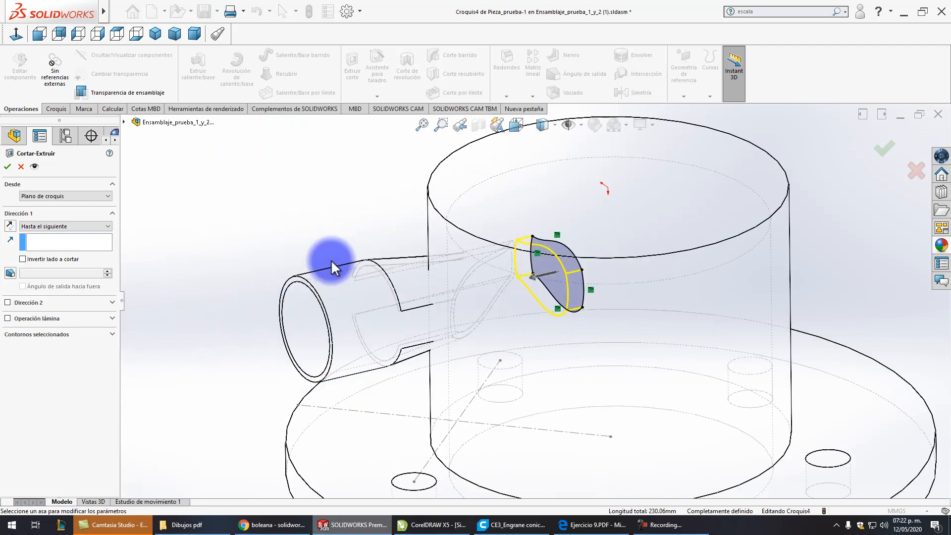
Step: Cut the profile with Hasta la superficie to the cylinder's outer face, restoring shading with edges to pick it
{"action": "left_click", "coordinate": [91, 225]}
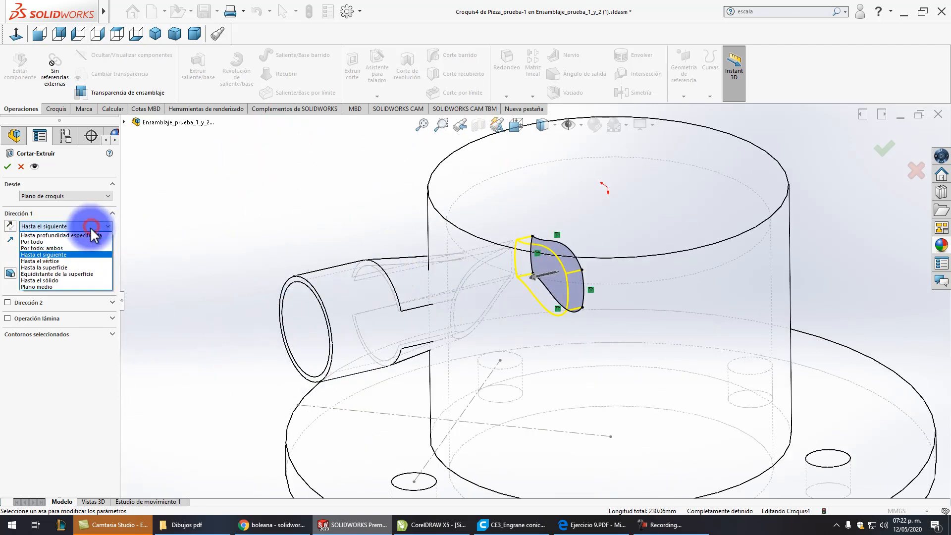
{"action": "left_click", "coordinate": [70, 267]}
{"action": "left_click", "coordinate": [435, 240]}
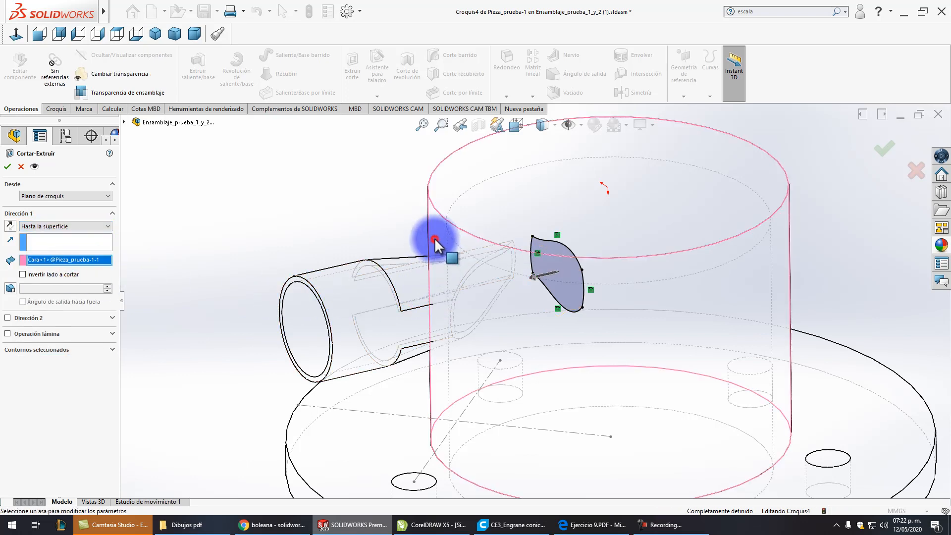
{"action": "left_click", "coordinate": [568, 279]}
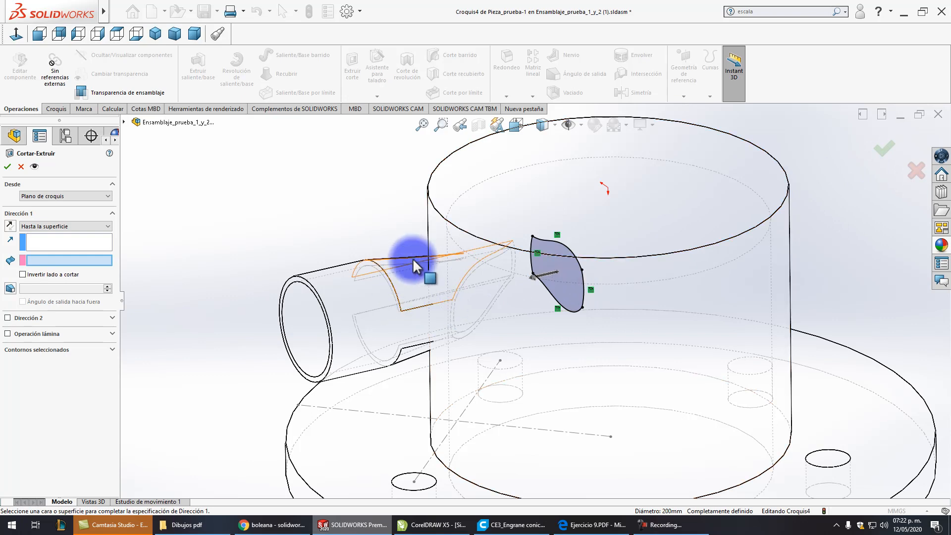
{"action": "left_click", "coordinate": [554, 129]}
{"action": "left_click", "coordinate": [547, 144]}
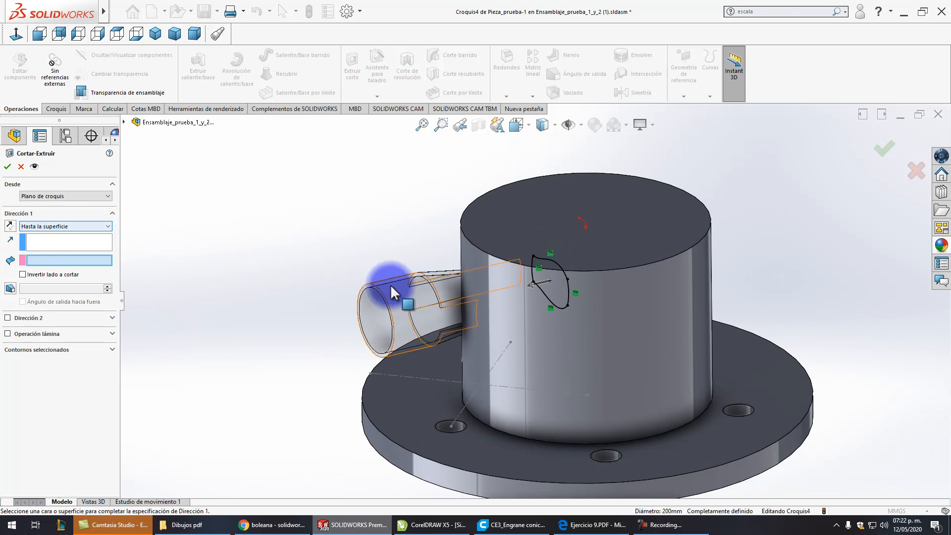
{"action": "left_click", "coordinate": [505, 318]}
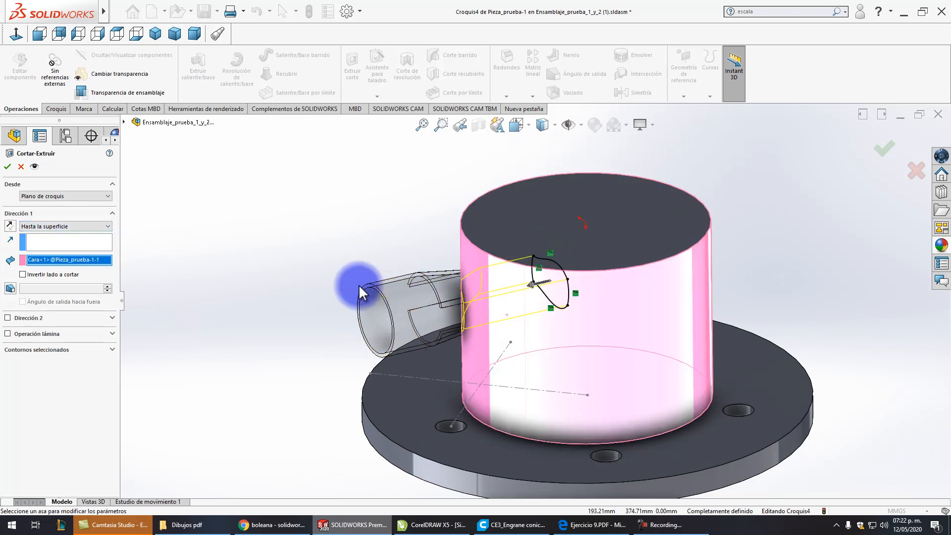
{"action": "mouse_move", "coordinate": [361, 292]}
{"action": "middle_mouse_down"}
{"action": "mouse_move", "coordinate": [399, 308]}
{"action": "mouse_move", "coordinate": [431, 265]}
{"action": "mouse_move", "coordinate": [403, 276]}
{"action": "mouse_move", "coordinate": [407, 302]}
{"action": "mouse_move", "coordinate": [399, 253]}
{"action": "mouse_move", "coordinate": [439, 235]}
{"action": "mouse_move", "coordinate": [448, 270]}
{"action": "middle_mouse_up"}
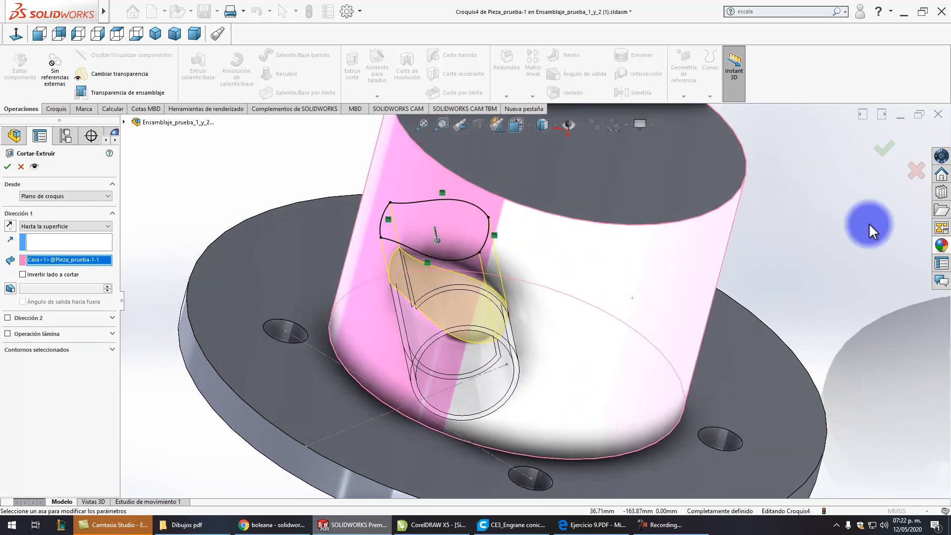
{"action": "left_click", "coordinate": [893, 150]}
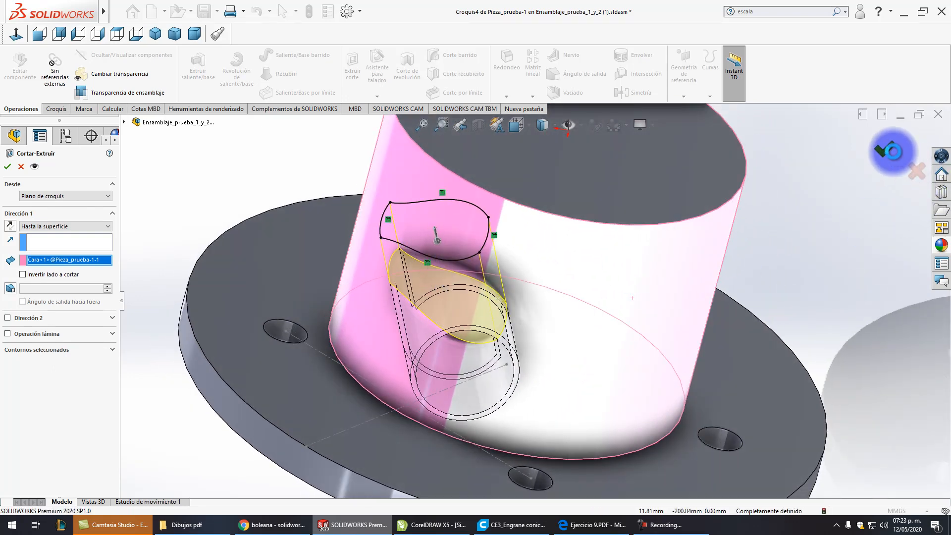
Step: Finish editing the cylinder part and return to the assembly
{"action": "left_click", "coordinate": [825, 234]}
{"action": "middle_click_drag", "start_coordinate": [761, 287], "coordinate": [661, 281]}
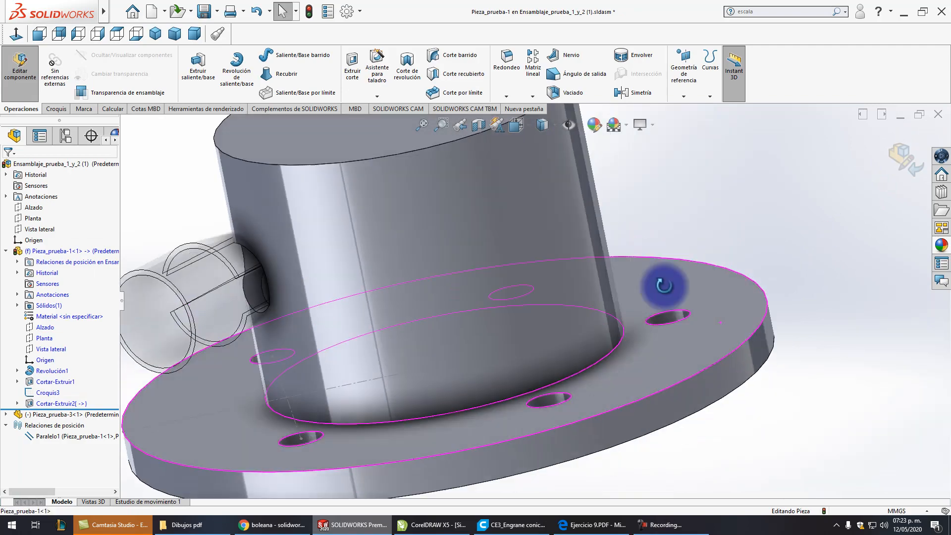
{"action": "scroll", "coordinate": [468, 275], "scroll_direction": "up", "scroll_amount": 3}
{"action": "middle_click_drag", "start_coordinate": [467, 275], "coordinate": [815, 260]}
{"action": "scroll", "coordinate": [483, 248], "scroll_direction": "down", "scroll_amount": 3}
{"action": "left_click", "coordinate": [905, 156]}
Step: Examine the joint from outside and through the pipe, checking how the cut opens the cylinder wall and picking the face behind it
{"action": "scroll", "coordinate": [614, 297], "scroll_direction": "up", "scroll_amount": 2}
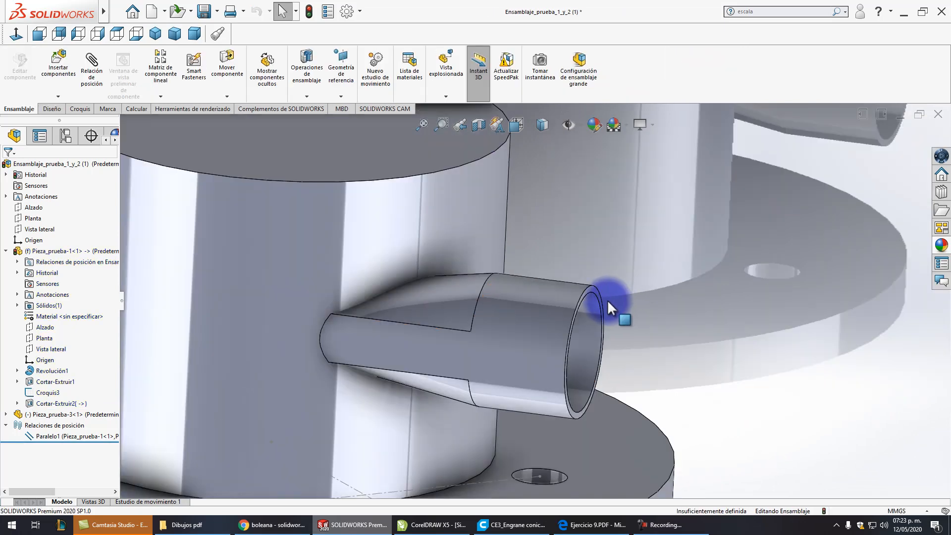
{"action": "scroll", "coordinate": [550, 328], "scroll_direction": "up", "scroll_amount": 2}
{"action": "middle_click_drag", "start_coordinate": [551, 329], "coordinate": [473, 313]}
{"action": "scroll", "coordinate": [257, 318], "scroll_direction": "up", "scroll_amount": 5}
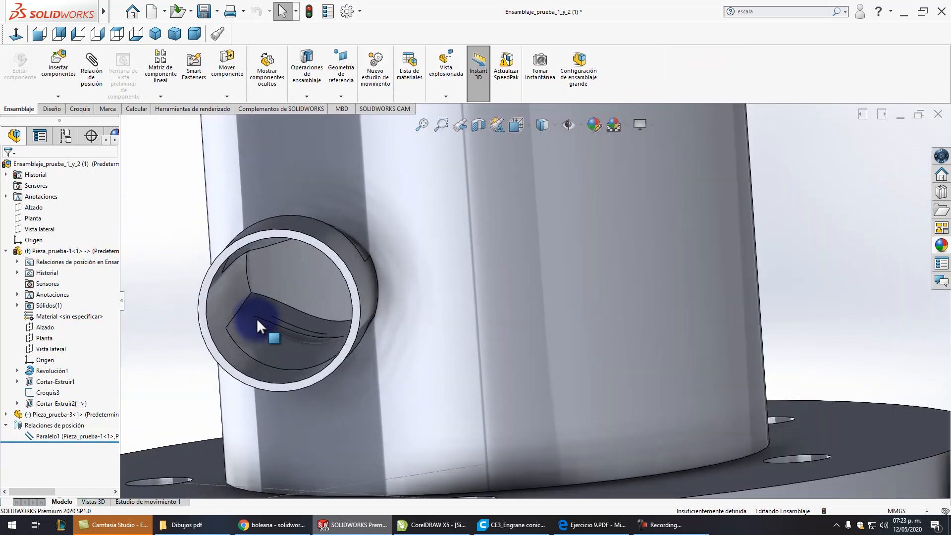
{"action": "middle_click_drag", "start_coordinate": [256, 318], "coordinate": [326, 339]}
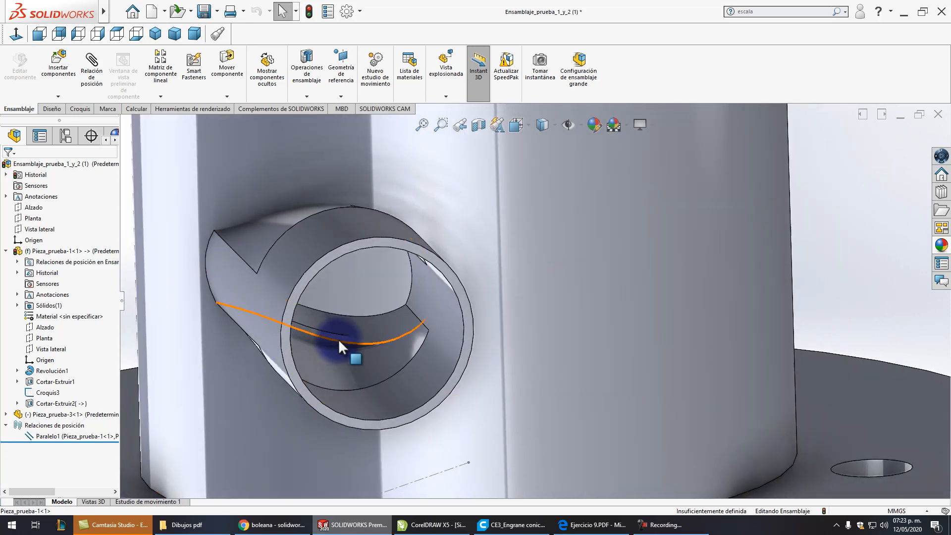
{"action": "middle_click_drag", "start_coordinate": [396, 260], "coordinate": [409, 324]}
{"action": "scroll", "coordinate": [373, 297], "scroll_direction": "up", "scroll_amount": 4}
{"action": "scroll", "coordinate": [300, 311], "scroll_direction": "down", "scroll_amount": 4}
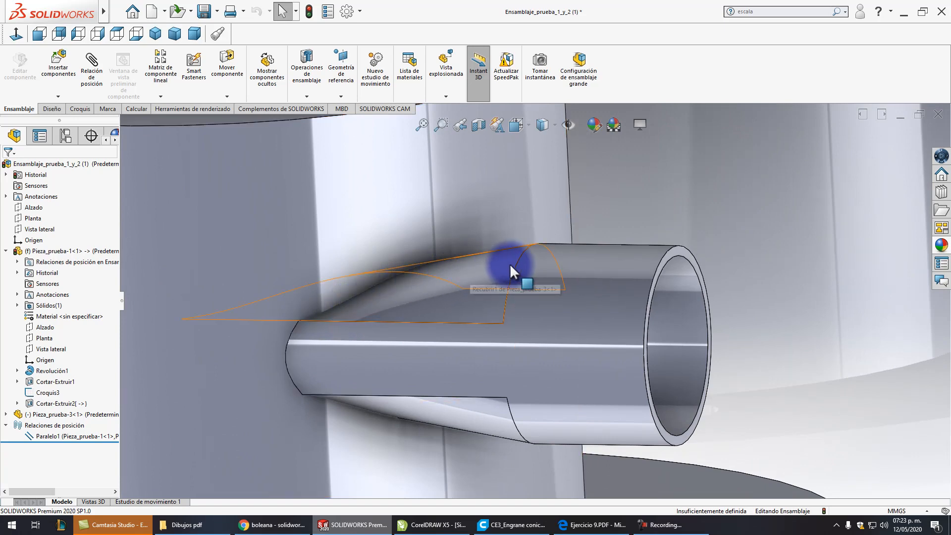
{"action": "middle_click_drag", "start_coordinate": [481, 308], "coordinate": [359, 326]}
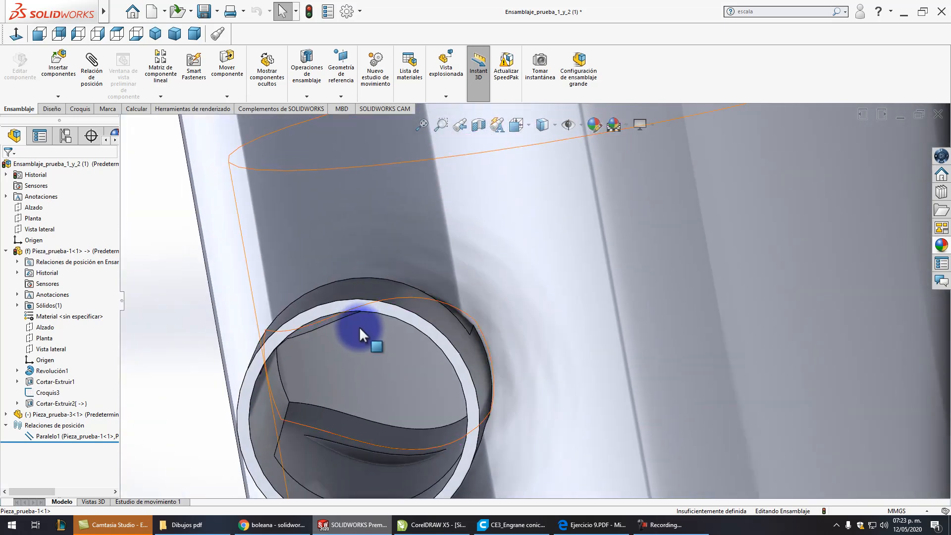
{"action": "scroll", "coordinate": [335, 413], "scroll_direction": "down", "scroll_amount": 2}
{"action": "middle_click_drag", "start_coordinate": [372, 404], "coordinate": [379, 311]}
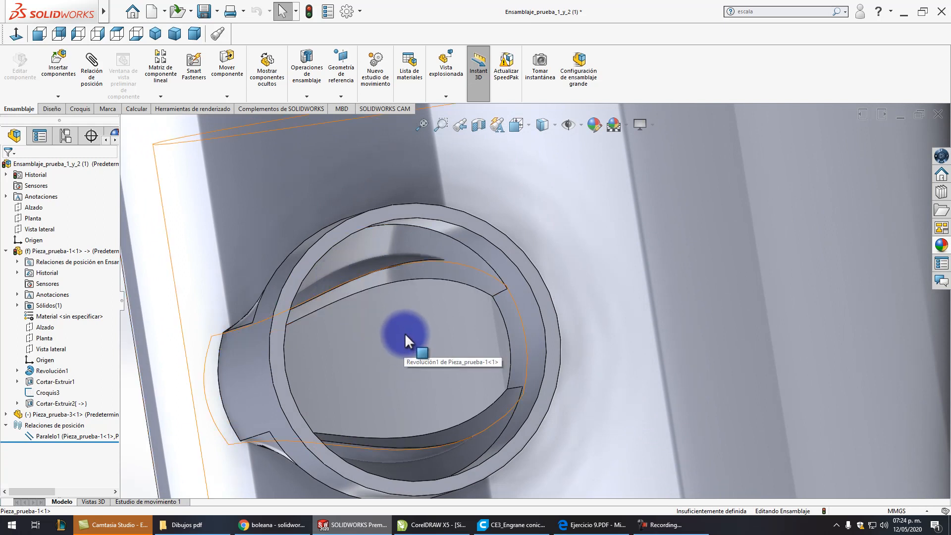
{"action": "left_click", "coordinate": [457, 329]}
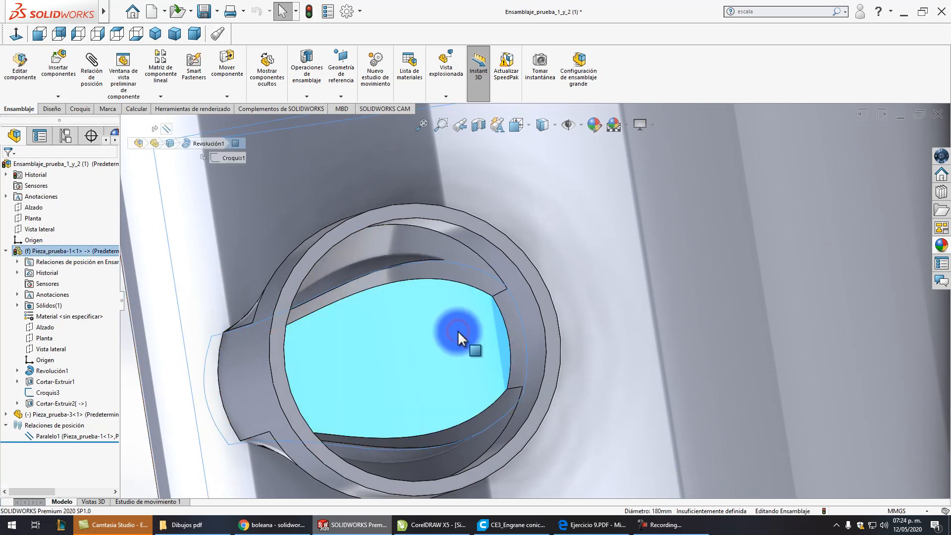
{"action": "scroll", "coordinate": [452, 332], "scroll_direction": "up", "scroll_amount": 5}
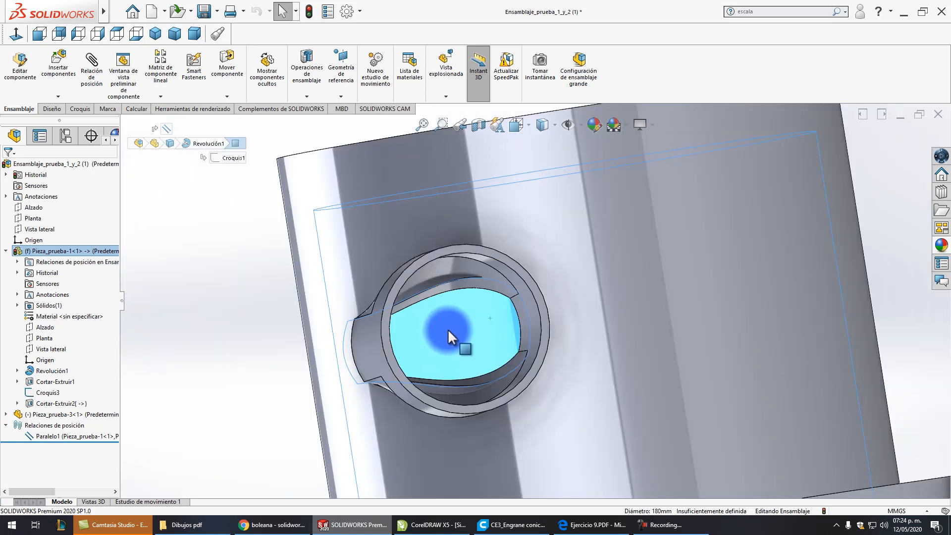
Step: Suppress the Cortar-Extruir2 cut in the flanged cylinder part
{"action": "left_click", "coordinate": [263, 331]}
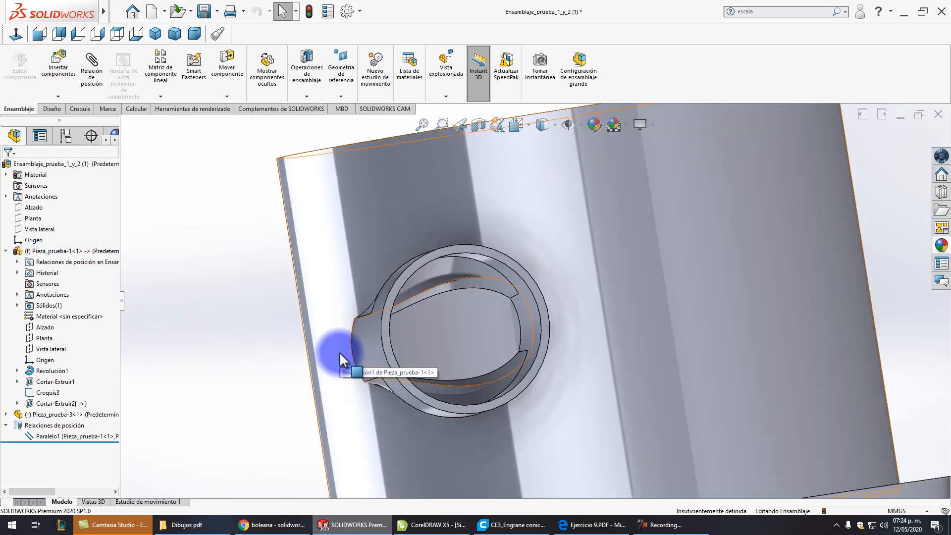
{"action": "scroll", "coordinate": [584, 256], "scroll_direction": "up", "scroll_amount": 2}
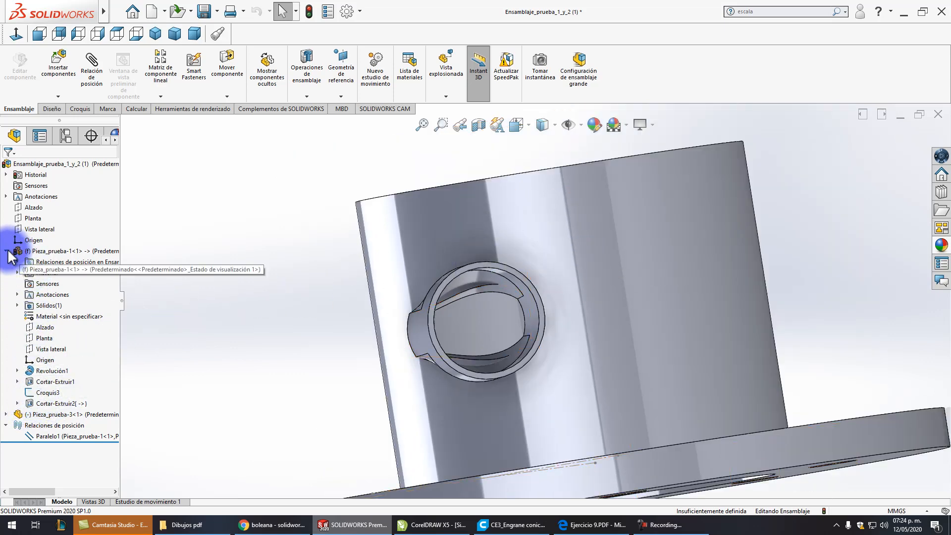
{"action": "left_click", "coordinate": [42, 248]}
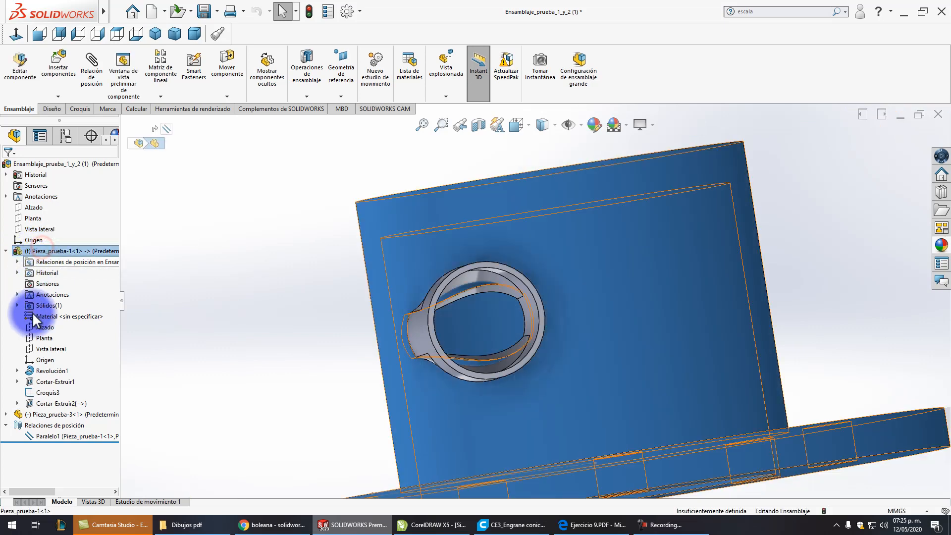
{"action": "left_click", "coordinate": [33, 404]}
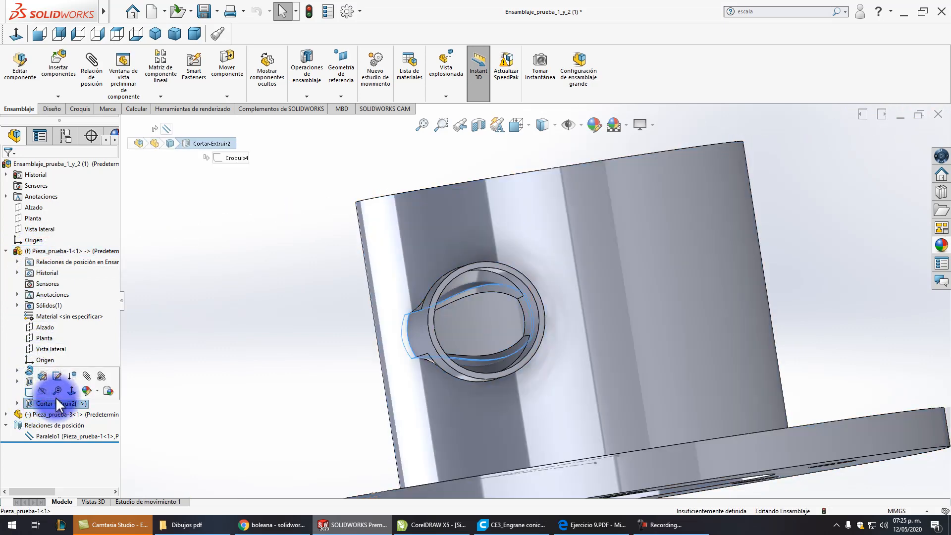
{"action": "left_click", "coordinate": [72, 376]}
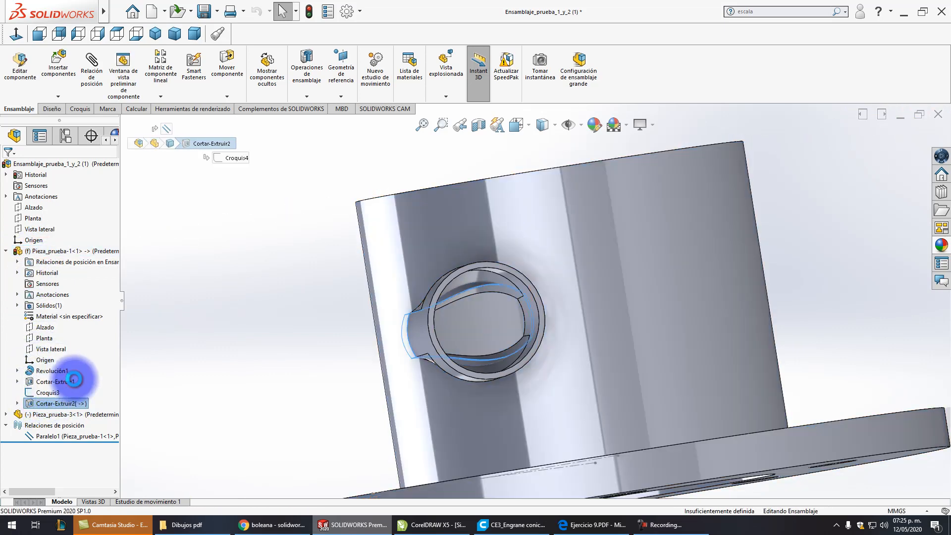
{"action": "left_click", "coordinate": [242, 349]}
Step: Open the flanged cylinder part for editing within the assembly
{"action": "middle_click_drag", "start_coordinate": [521, 304], "coordinate": [537, 286]}
{"action": "scroll", "coordinate": [537, 286], "scroll_direction": "down", "scroll_amount": 2}
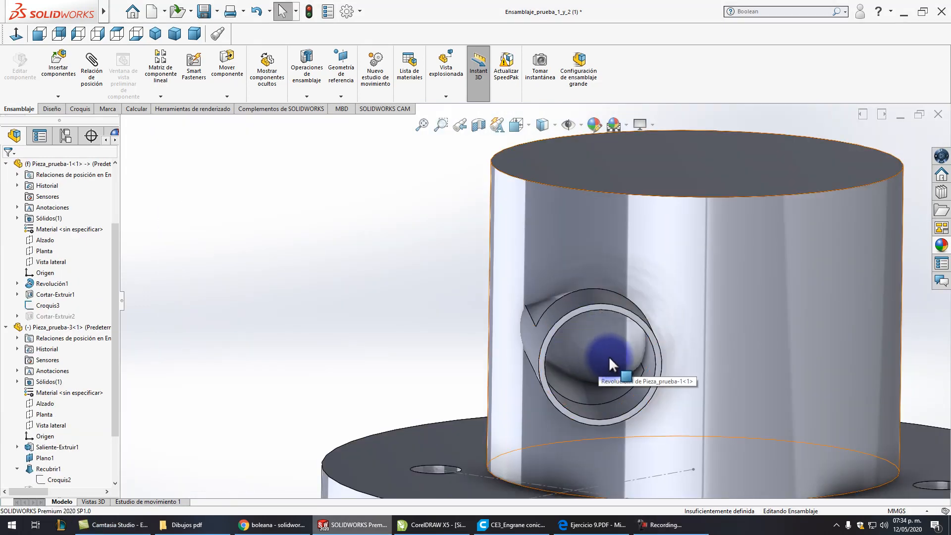
{"action": "middle_click_drag", "start_coordinate": [596, 343], "coordinate": [531, 322]}
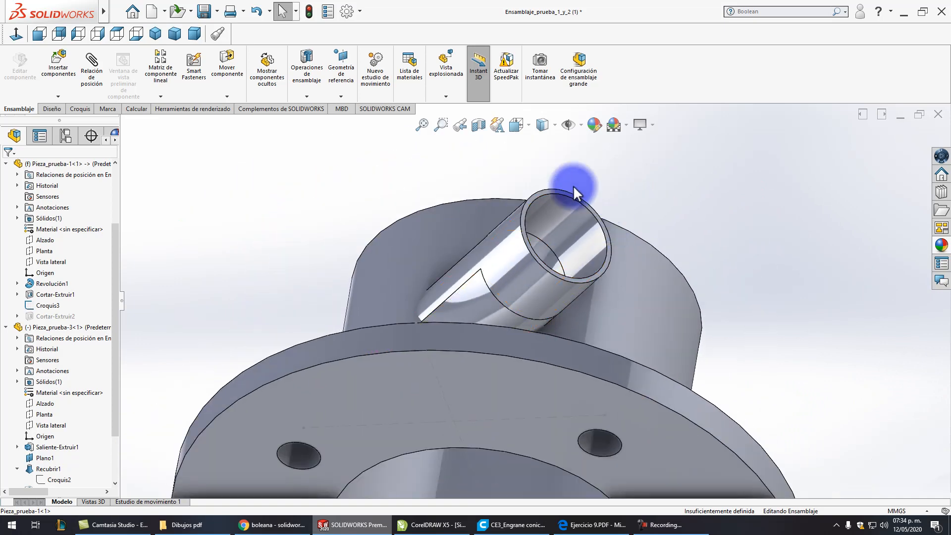
{"action": "left_click", "coordinate": [6, 327]}
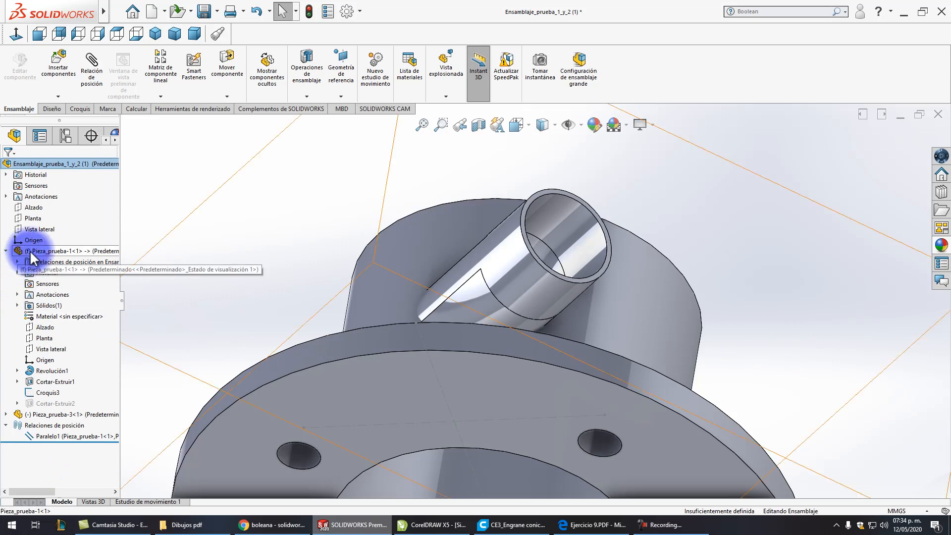
{"action": "scroll", "coordinate": [416, 333], "scroll_direction": "up", "scroll_amount": 3}
{"action": "middle_click_drag", "start_coordinate": [497, 322], "coordinate": [485, 394]}
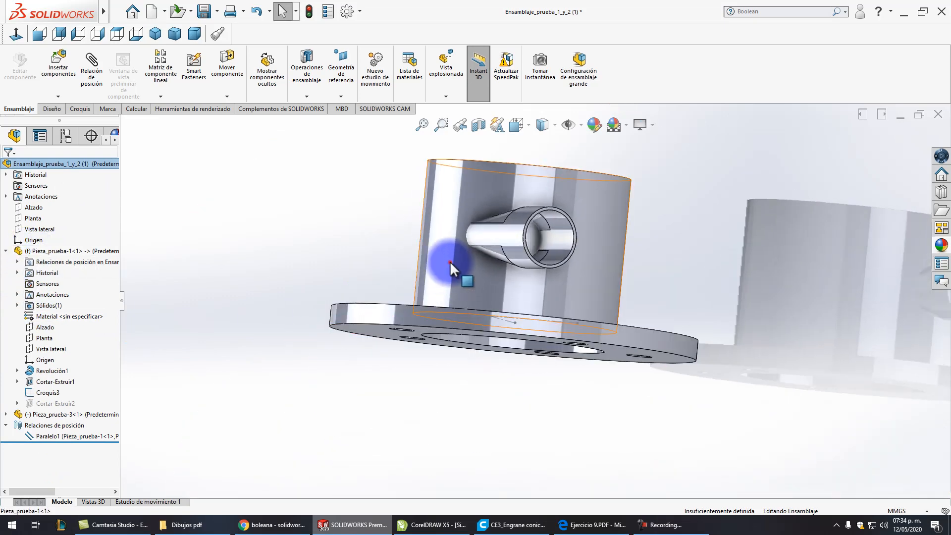
{"action": "left_click", "coordinate": [449, 261]}
{"action": "scroll", "coordinate": [525, 248], "scroll_direction": "down", "scroll_amount": 3}
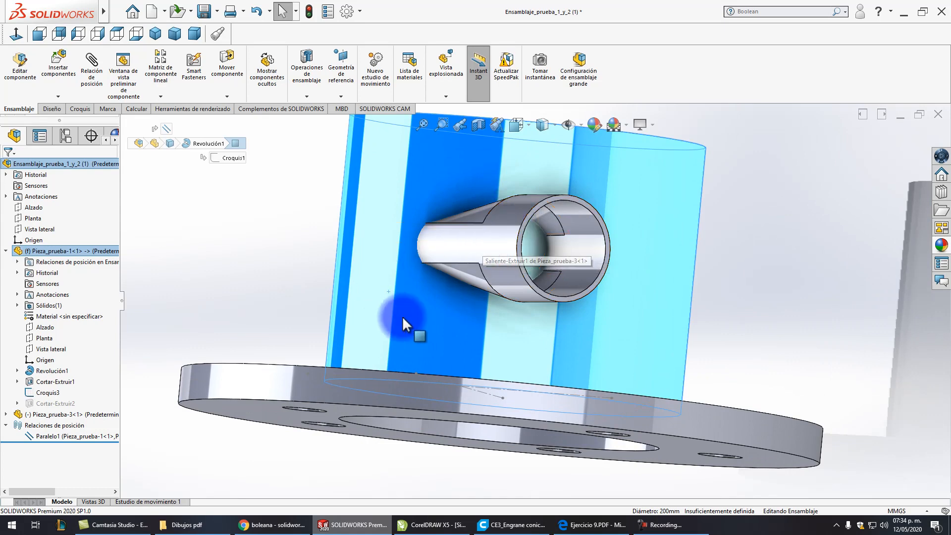
{"action": "left_click", "coordinate": [395, 304]}
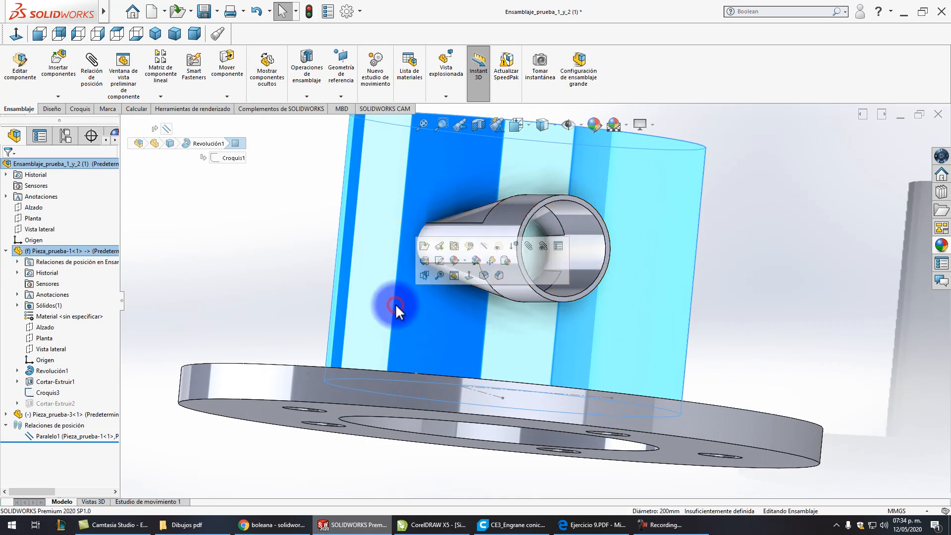
{"action": "left_click", "coordinate": [467, 245]}
Step: Start a reference plane in the cylinder part and switch the display to hidden lines visible
{"action": "middle_click_drag", "start_coordinate": [465, 246], "coordinate": [445, 256]}
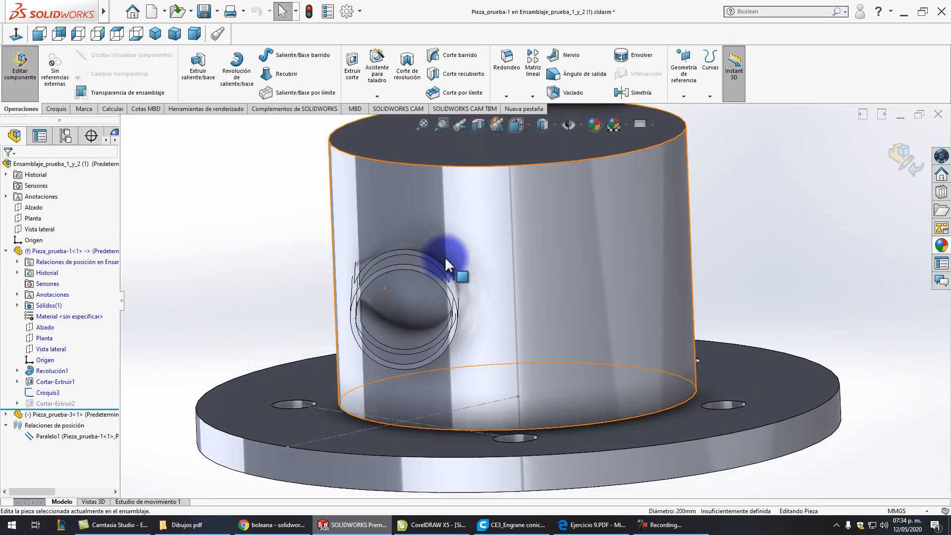
{"action": "middle_click_drag", "start_coordinate": [384, 278], "coordinate": [409, 264]}
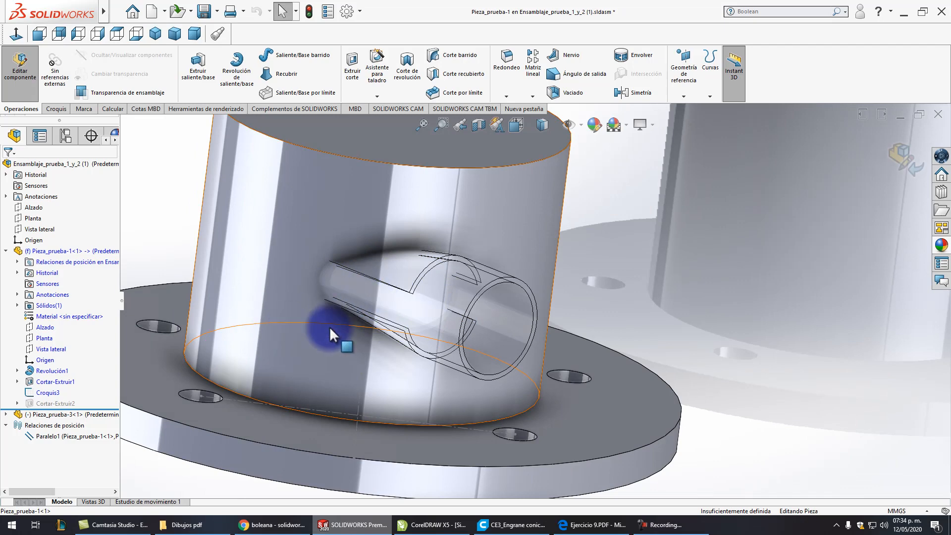
{"action": "middle_click_drag", "start_coordinate": [403, 296], "coordinate": [453, 224]}
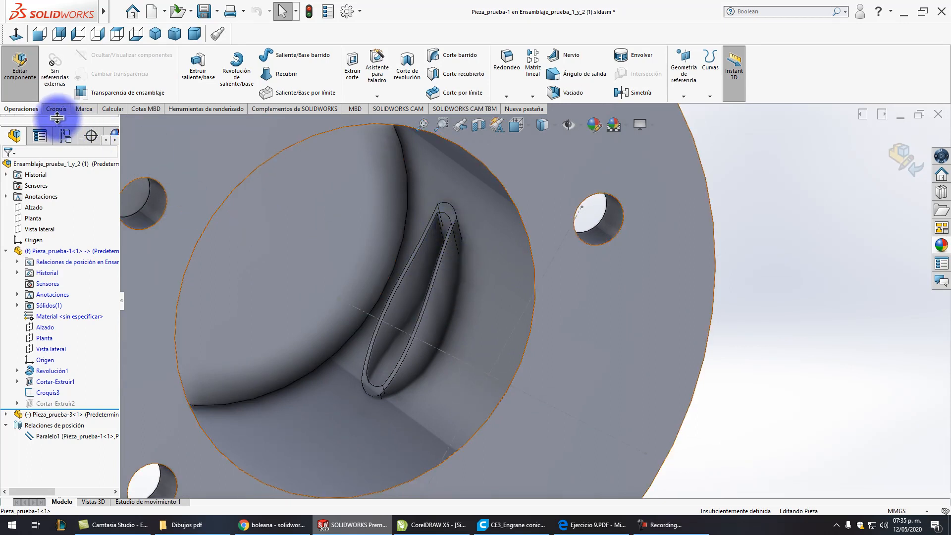
{"action": "left_click", "coordinate": [30, 109]}
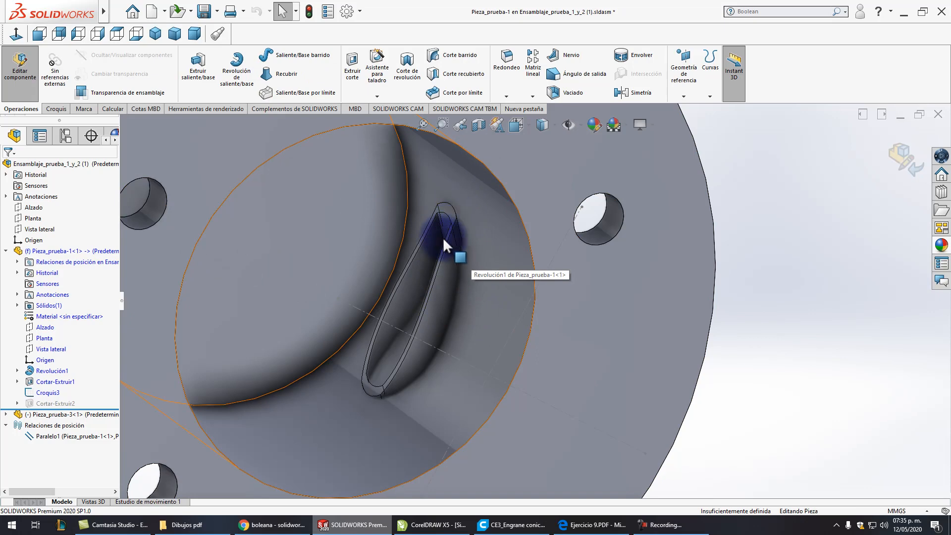
{"action": "middle_click_drag", "start_coordinate": [423, 280], "coordinate": [526, 186]}
{"action": "key", "text": "Escape"}
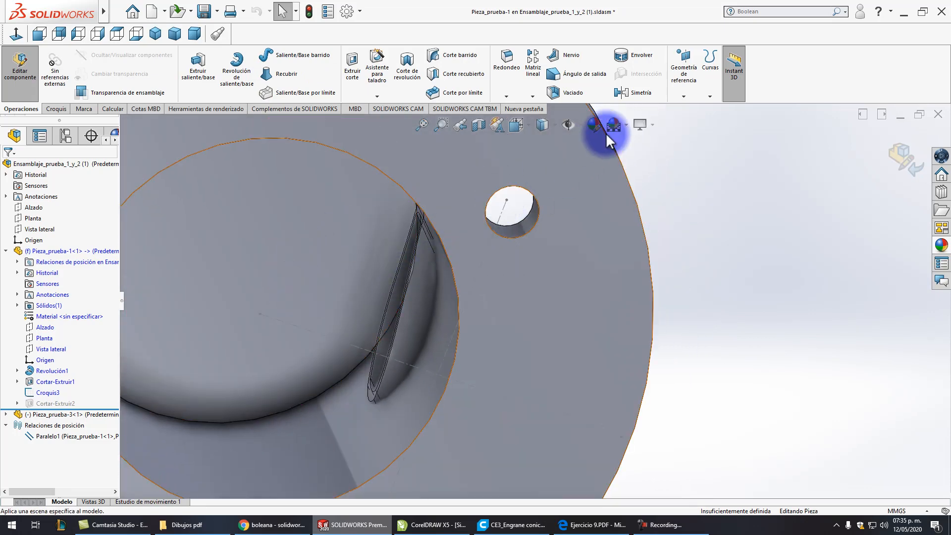
{"action": "left_click", "coordinate": [688, 81]}
{"action": "left_click", "coordinate": [682, 105]}
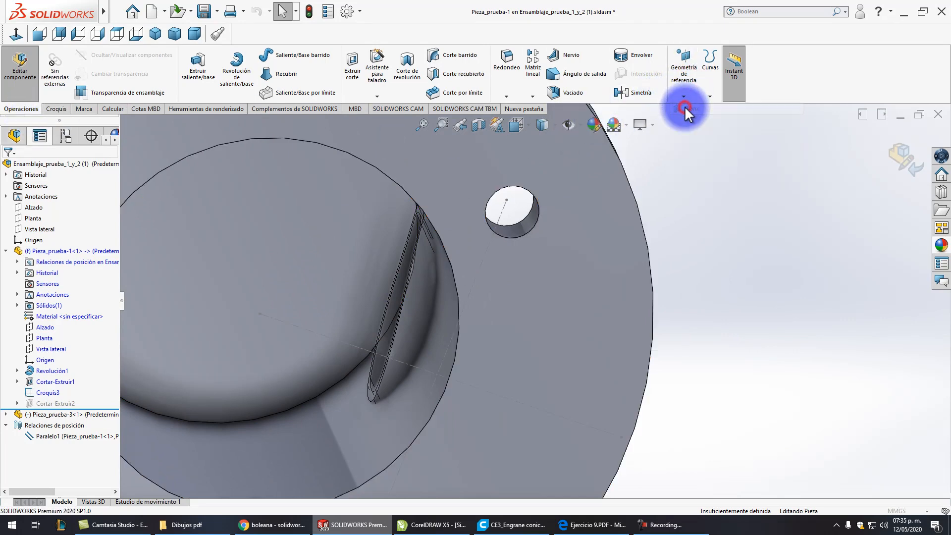
{"action": "scroll", "coordinate": [414, 261], "scroll_direction": "up", "scroll_amount": 5}
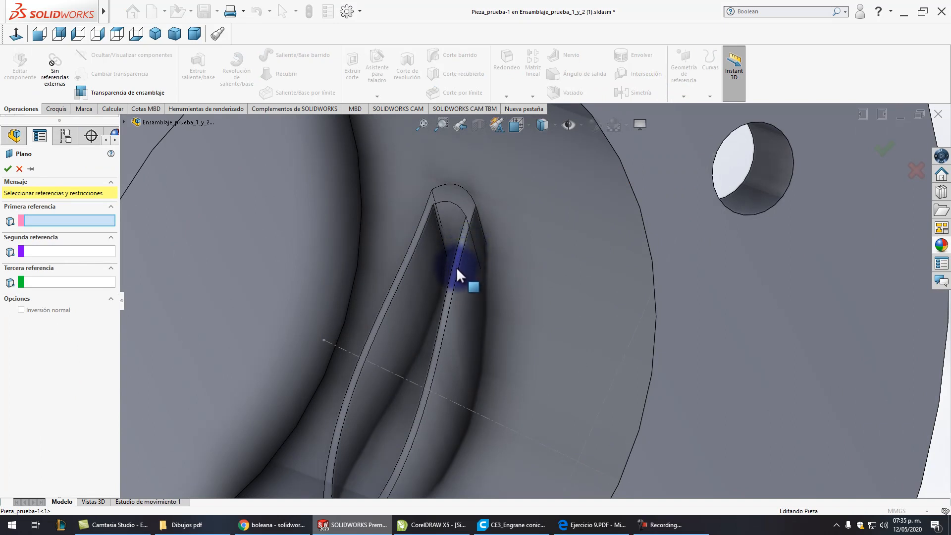
{"action": "left_click", "coordinate": [553, 124]}
{"action": "left_click", "coordinate": [543, 204]}
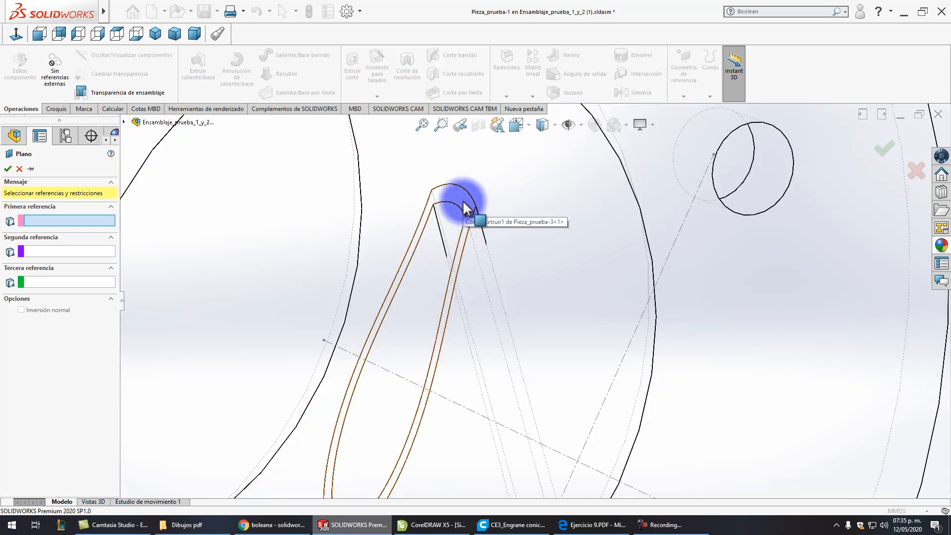
{"action": "left_click", "coordinate": [465, 207]}
{"action": "scroll", "coordinate": [339, 277], "scroll_direction": "down", "scroll_amount": 4}
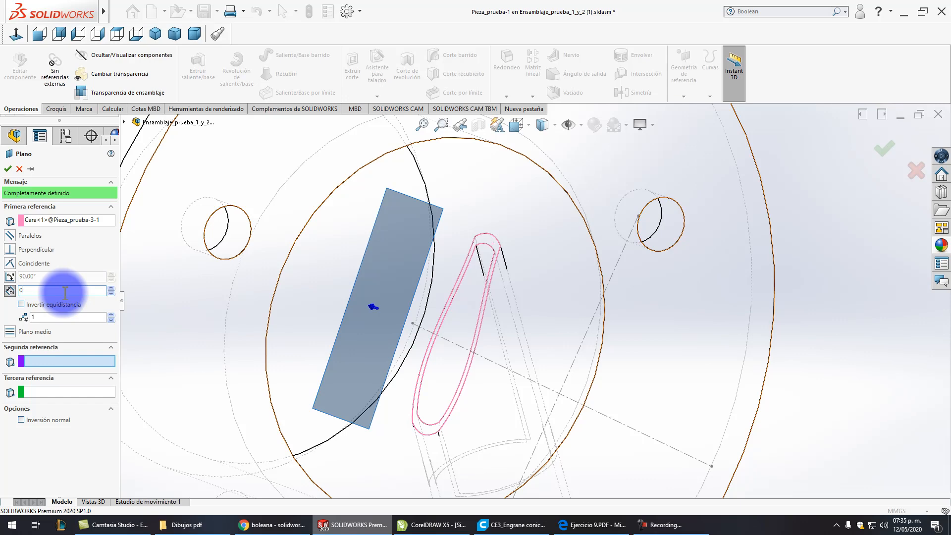
{"action": "key", "text": "Escape"}
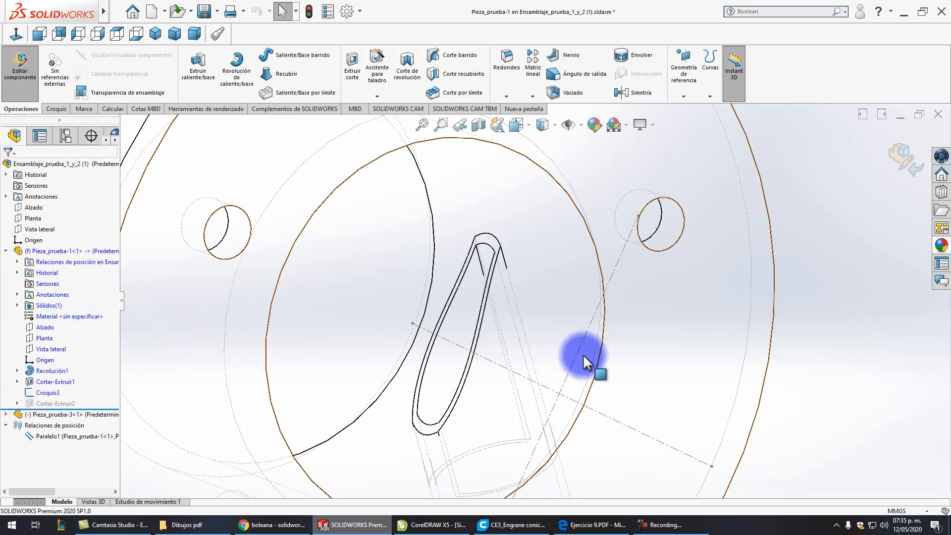
Step: Start a sketch of the cylinder part on the pipe's angled end face inside the cylinder
{"action": "scroll", "coordinate": [526, 303], "scroll_direction": "up", "scroll_amount": 3}
{"action": "scroll", "coordinate": [512, 279], "scroll_direction": "down", "scroll_amount": 4}
{"action": "left_click", "coordinate": [506, 238]}
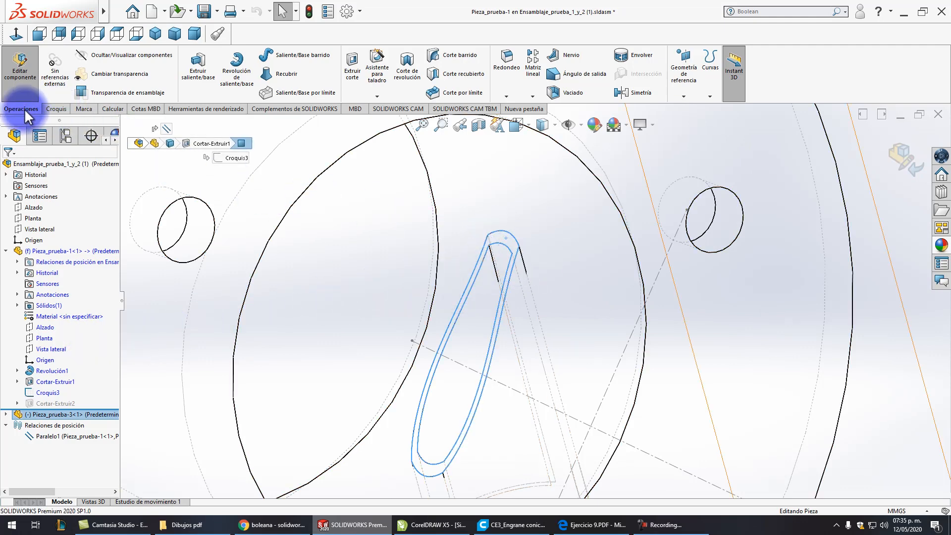
{"action": "left_click", "coordinate": [54, 106]}
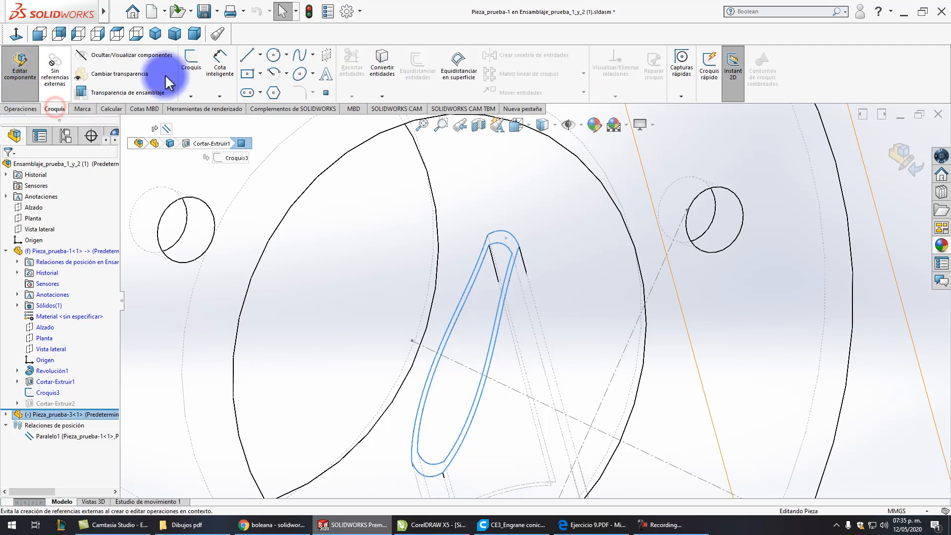
{"action": "left_click", "coordinate": [186, 56]}
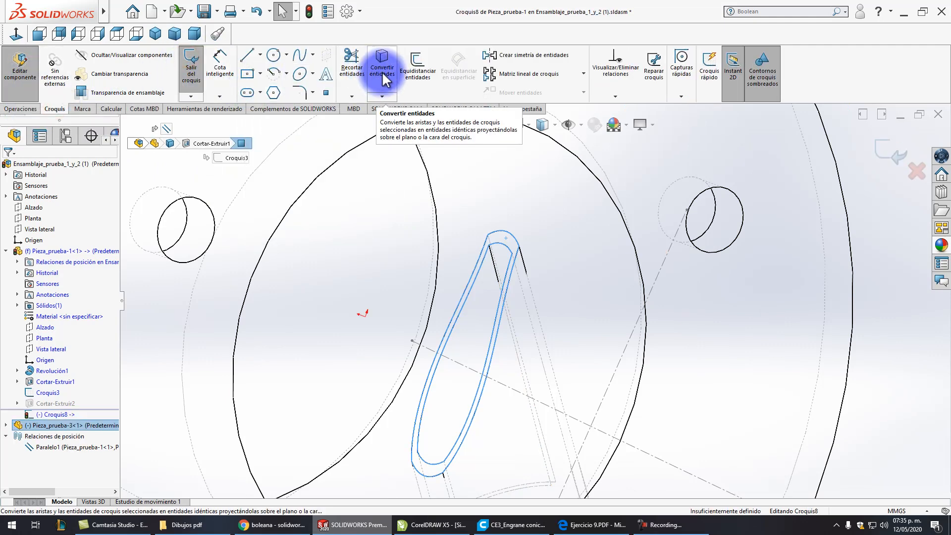
Step: Convert the four outer edges of the pipe's angled end face into sketch entities
{"action": "scroll", "coordinate": [505, 245], "scroll_direction": "down", "scroll_amount": 3}
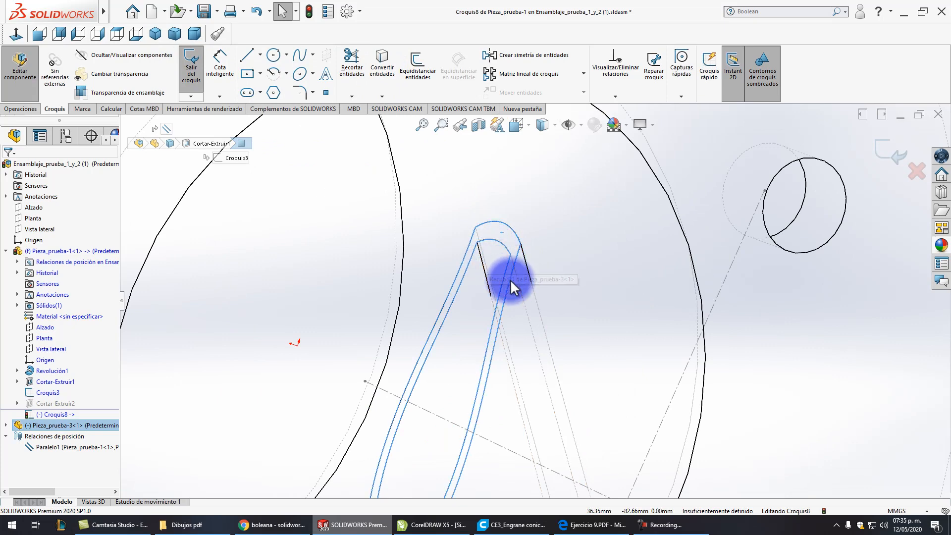
{"action": "left_click", "coordinate": [507, 295]}
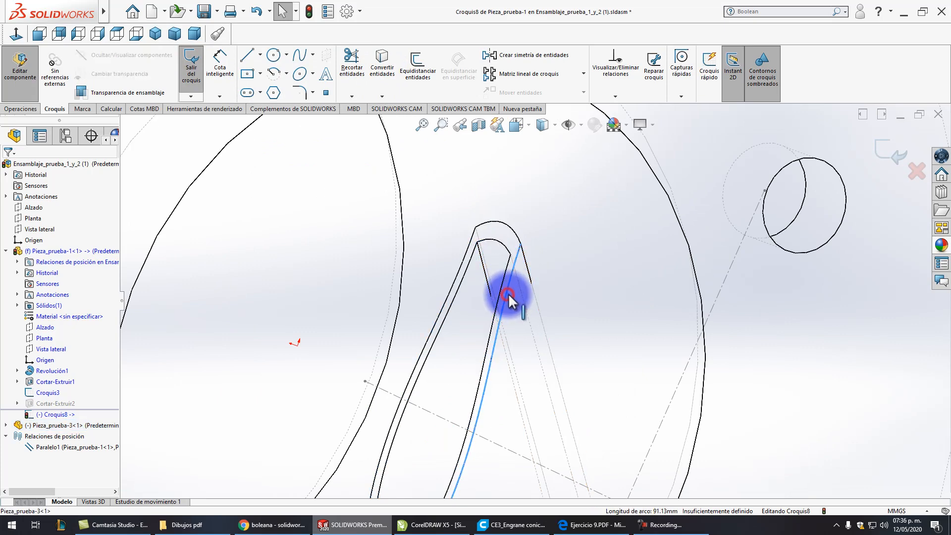
{"action": "left_click", "coordinate": [516, 231], "text": "ctrl"}
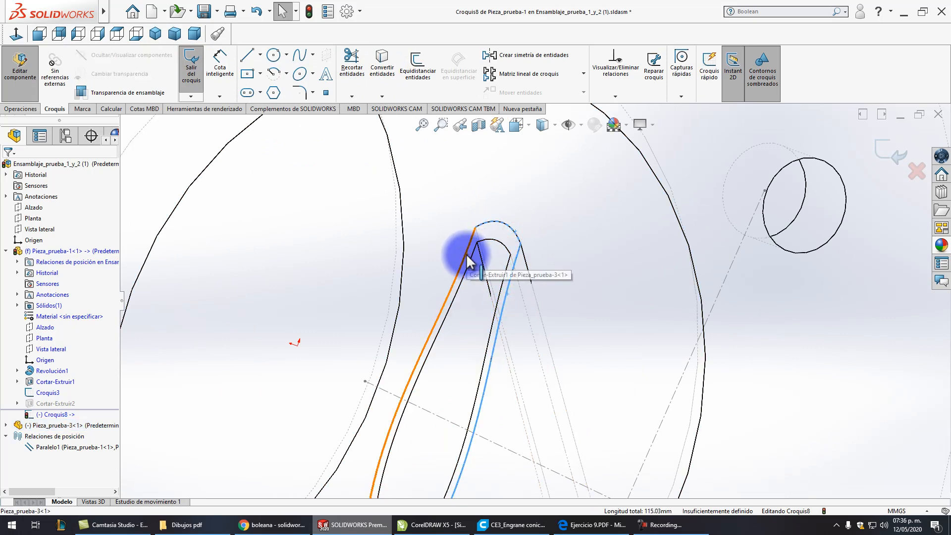
{"action": "left_click", "coordinate": [466, 254], "text": "ctrl"}
{"action": "scroll", "coordinate": [469, 426], "scroll_direction": "up", "scroll_amount": 2}
{"action": "scroll", "coordinate": [474, 441], "scroll_direction": "down", "scroll_amount": 2}
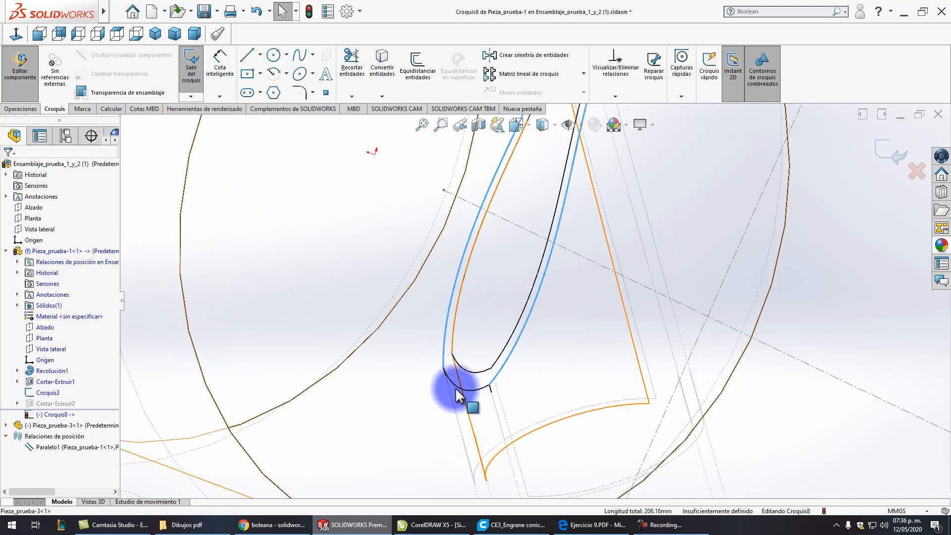
{"action": "left_click", "coordinate": [458, 388], "text": "ctrl"}
{"action": "left_click", "coordinate": [422, 124]}
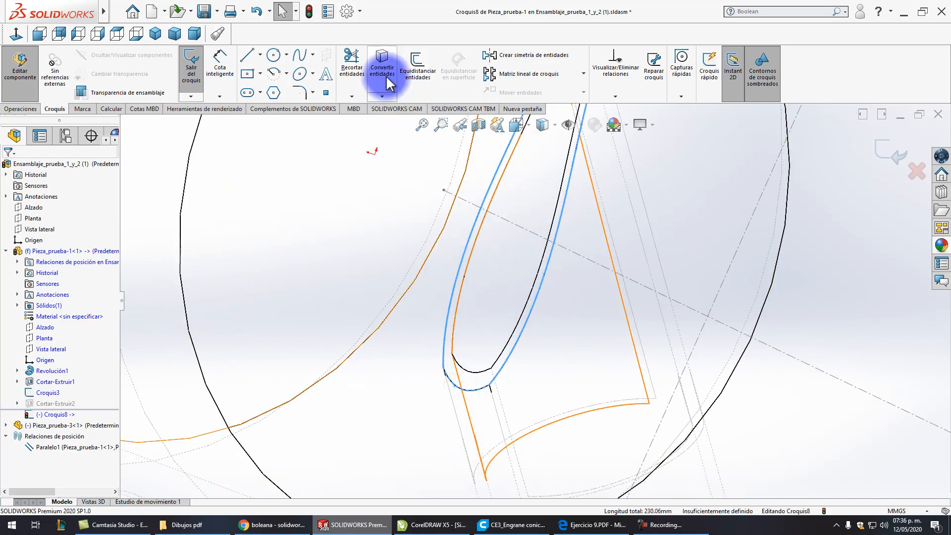
{"action": "left_click", "coordinate": [382, 69]}
Step: Examine the converted profile from several angles against the pipe and the cylinder wall
{"action": "mouse_move", "coordinate": [552, 209]}
{"action": "middle_mouse_down"}
{"action": "mouse_move", "coordinate": [556, 334]}
{"action": "mouse_move", "coordinate": [556, 246]}
{"action": "mouse_move", "coordinate": [539, 367]}
{"action": "mouse_move", "coordinate": [587, 328]}
{"action": "mouse_move", "coordinate": [473, 294]}
{"action": "mouse_move", "coordinate": [454, 350]}
{"action": "mouse_move", "coordinate": [732, 350]}
{"action": "middle_mouse_up"}
{"action": "scroll", "coordinate": [731, 350], "scroll_direction": "down", "scroll_amount": 3}
{"action": "mouse_move", "coordinate": [684, 283]}
{"action": "middle_mouse_down"}
{"action": "mouse_move", "coordinate": [614, 346]}
{"action": "mouse_move", "coordinate": [681, 336]}
{"action": "middle_mouse_up"}
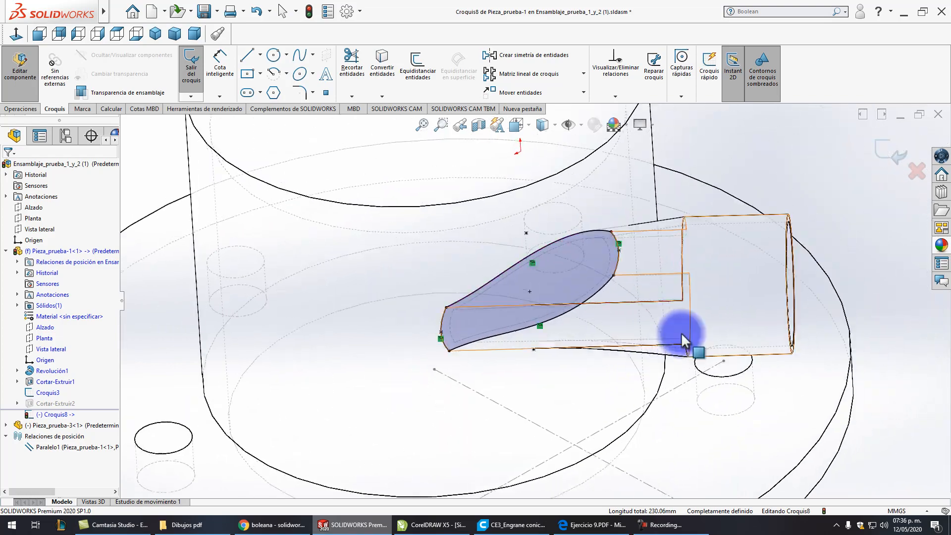
{"action": "scroll", "coordinate": [726, 287], "scroll_direction": "down", "scroll_amount": 3}
{"action": "scroll", "coordinate": [727, 279], "scroll_direction": "up", "scroll_amount": 4}
{"action": "middle_click_drag", "start_coordinate": [626, 271], "coordinate": [554, 247]}
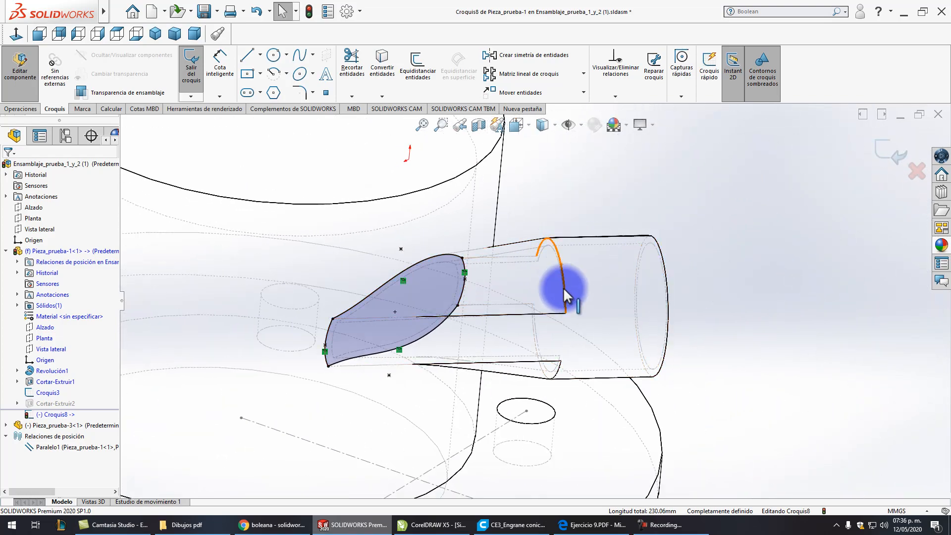
{"action": "middle_click_drag", "start_coordinate": [556, 264], "coordinate": [528, 281]}
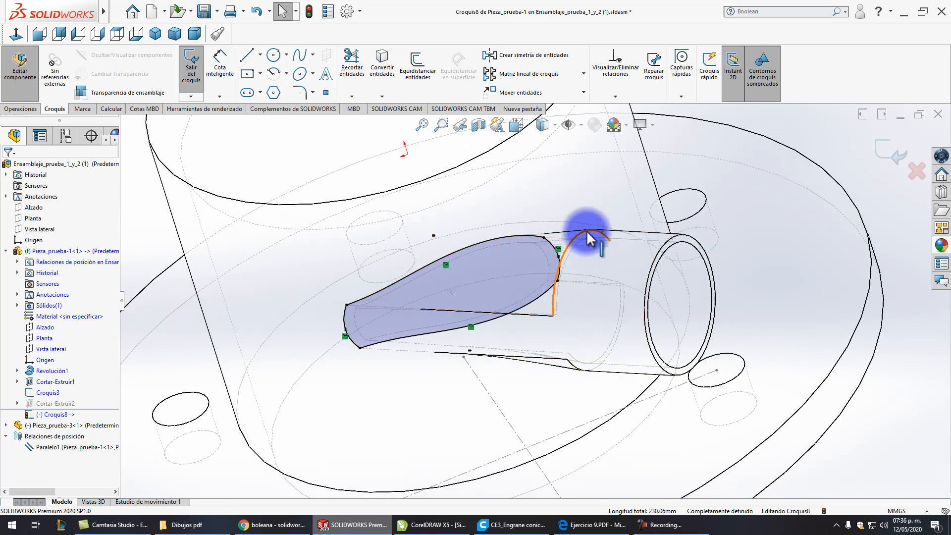
{"action": "middle_click_drag", "start_coordinate": [576, 248], "coordinate": [639, 221]}
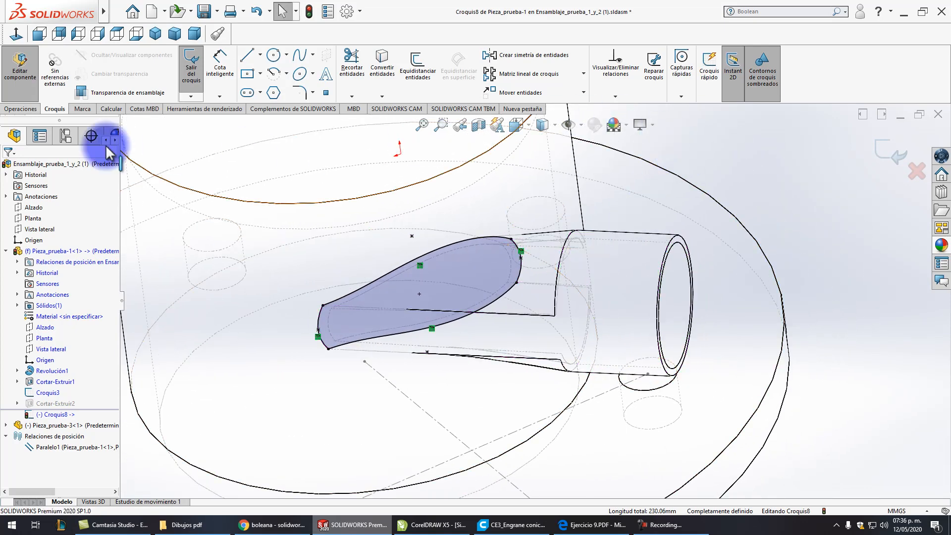
Step: Finish the sketch of the pipe's outer end contour and stay in part editing
{"action": "left_click", "coordinate": [19, 108]}
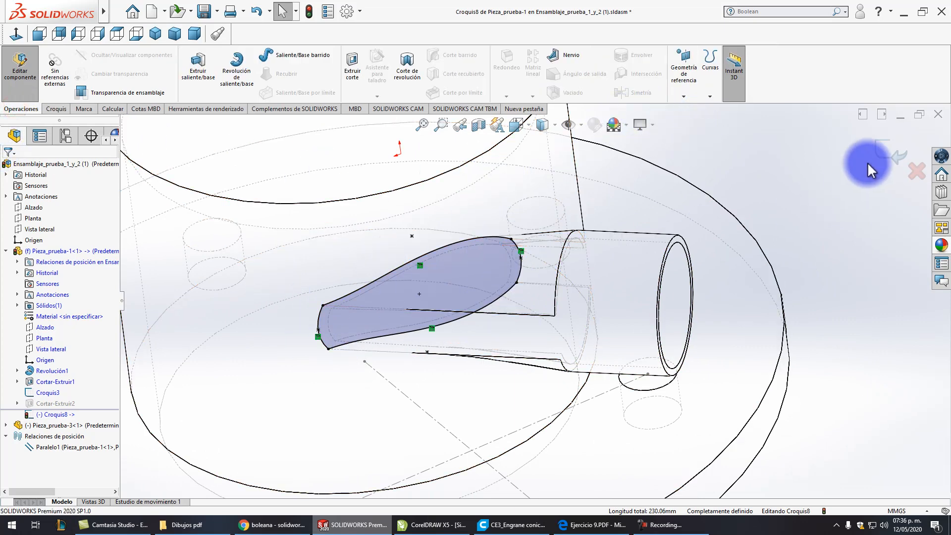
{"action": "left_click", "coordinate": [890, 153]}
{"action": "left_click", "coordinate": [490, 255]}
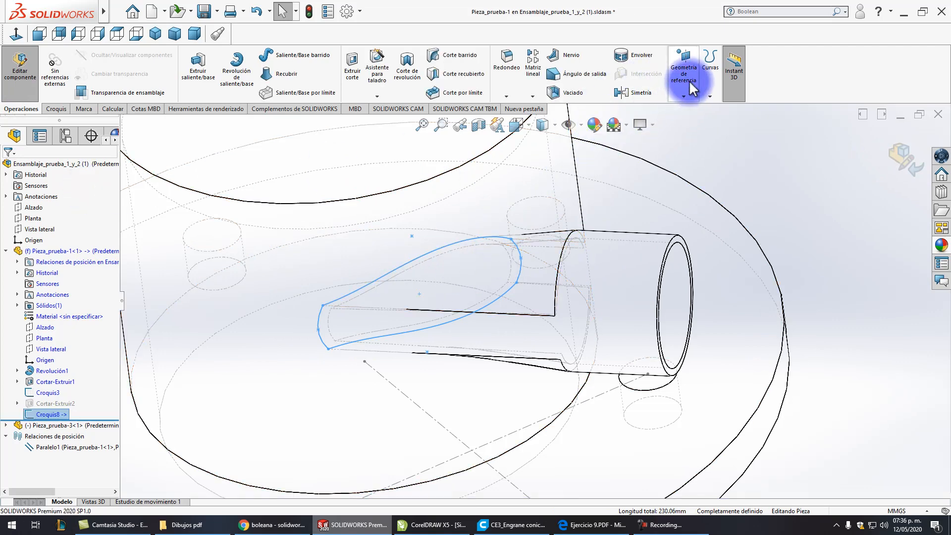
{"action": "left_click", "coordinate": [684, 61]}
{"action": "left_click", "coordinate": [710, 62]}
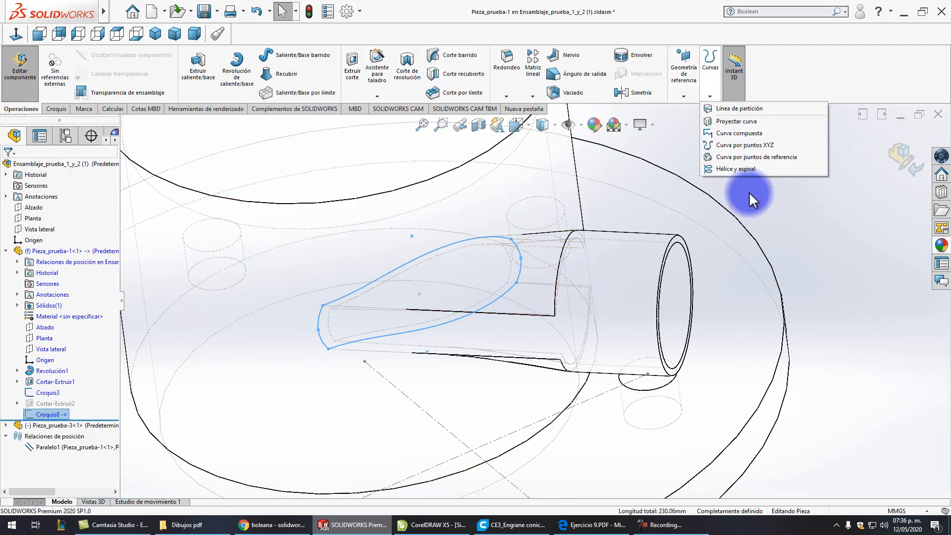
{"action": "left_click", "coordinate": [895, 220]}
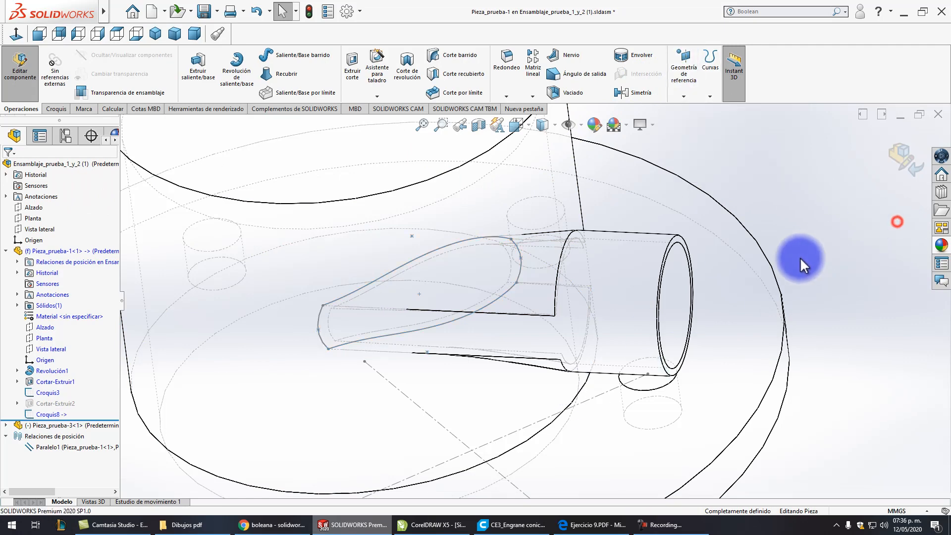
{"action": "scroll", "coordinate": [763, 289], "scroll_direction": "down", "scroll_amount": 2}
{"action": "middle_click_drag", "start_coordinate": [698, 293], "coordinate": [720, 279]}
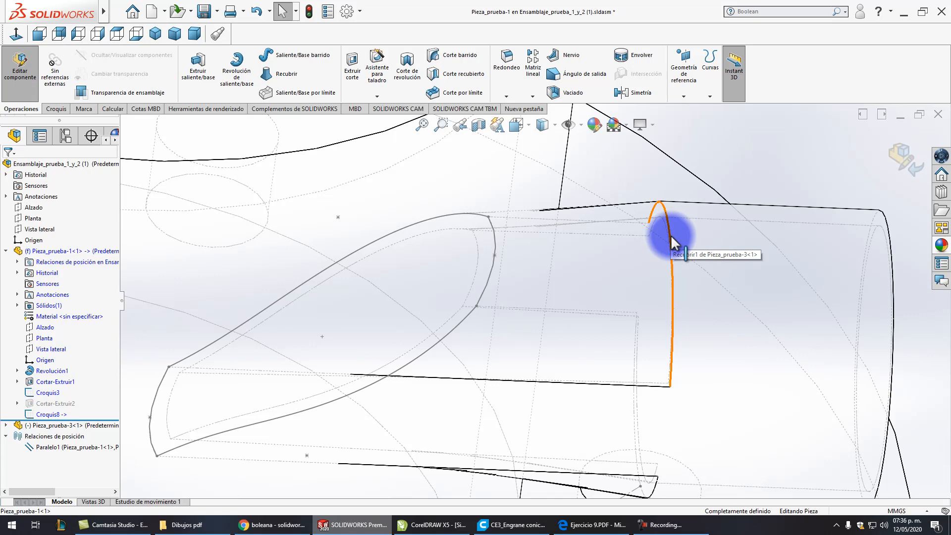
{"action": "scroll", "coordinate": [671, 234], "scroll_direction": "up", "scroll_amount": 2}
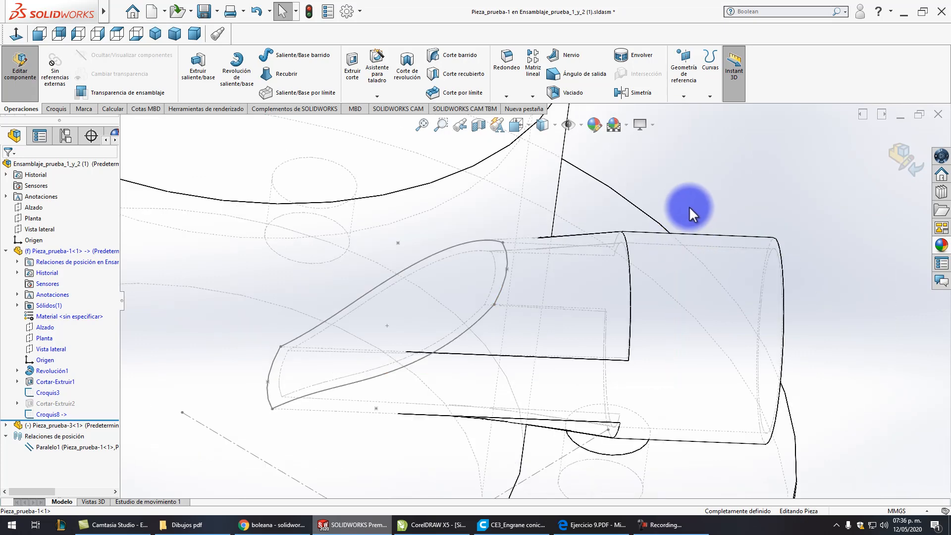
Step: Start the Measure tool, check the pipe in shaded display with edges, and return to the display with hidden lines visible
{"action": "left_click", "coordinate": [107, 105]}
{"action": "left_click", "coordinate": [251, 67]}
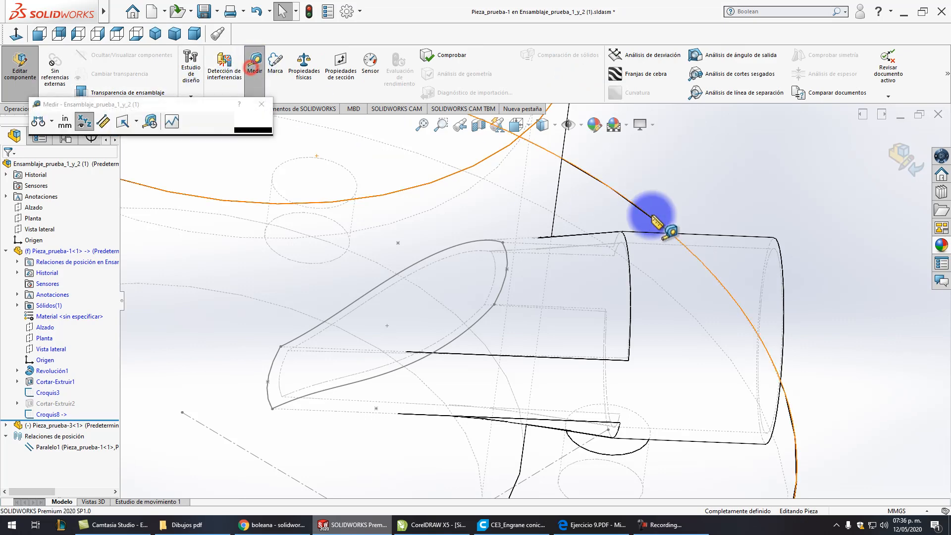
{"action": "left_click", "coordinate": [553, 125]}
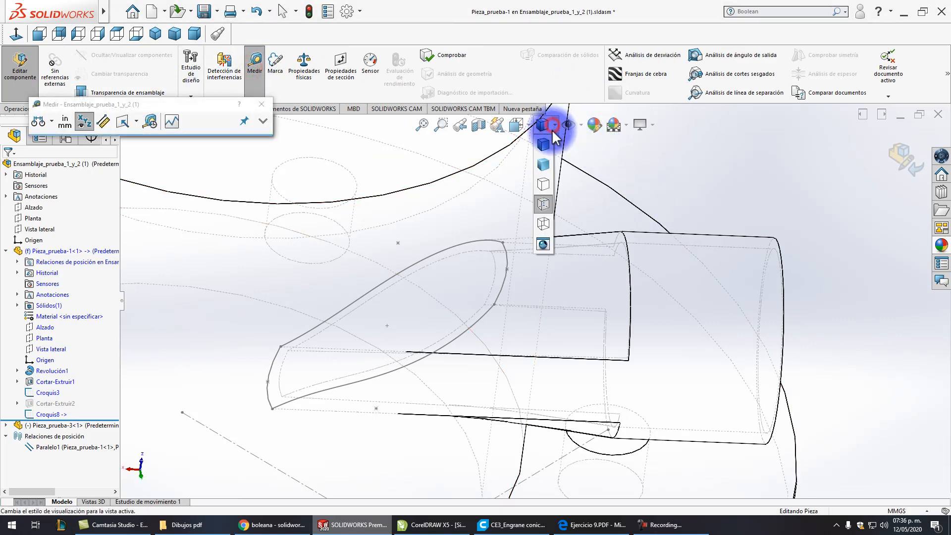
{"action": "left_click", "coordinate": [543, 164]}
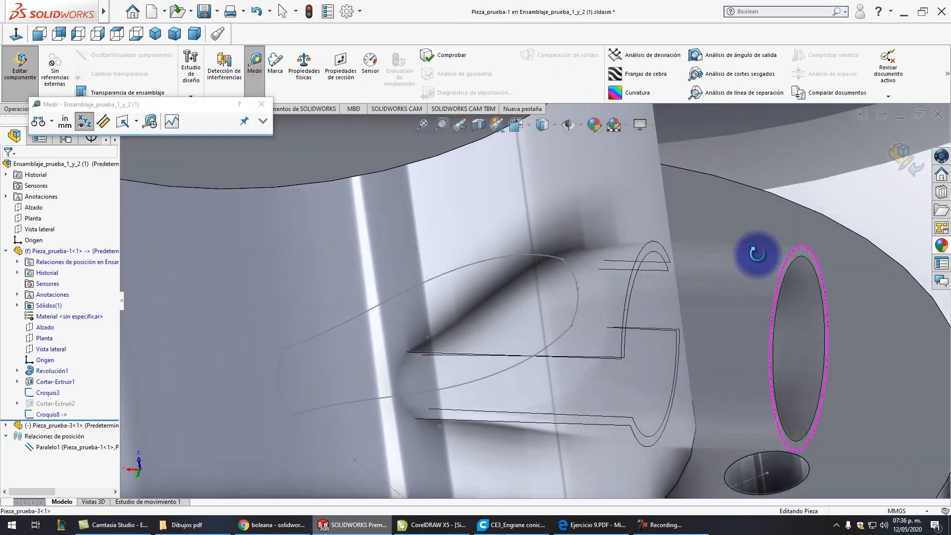
{"action": "scroll", "coordinate": [756, 254], "scroll_direction": "down", "scroll_amount": 4}
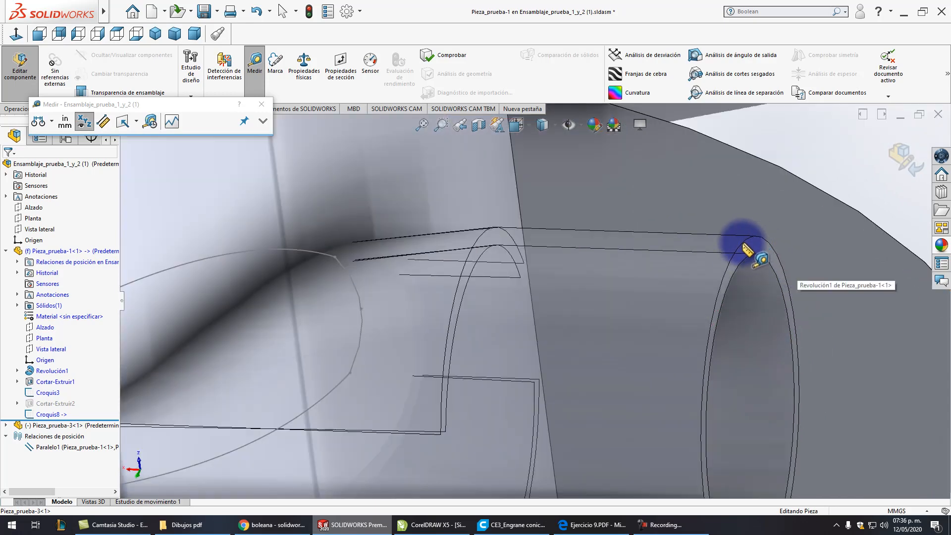
{"action": "left_click", "coordinate": [547, 125]}
{"action": "left_click", "coordinate": [543, 204]}
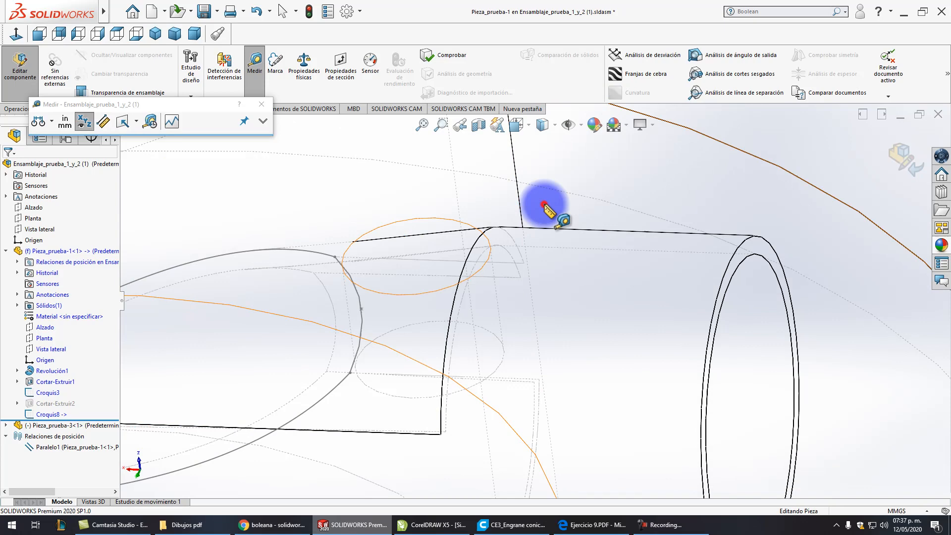
Step: Measure the centre distance between the pipe's outer end circle and the arc where its lofted section starts
{"action": "left_click", "coordinate": [731, 257]}
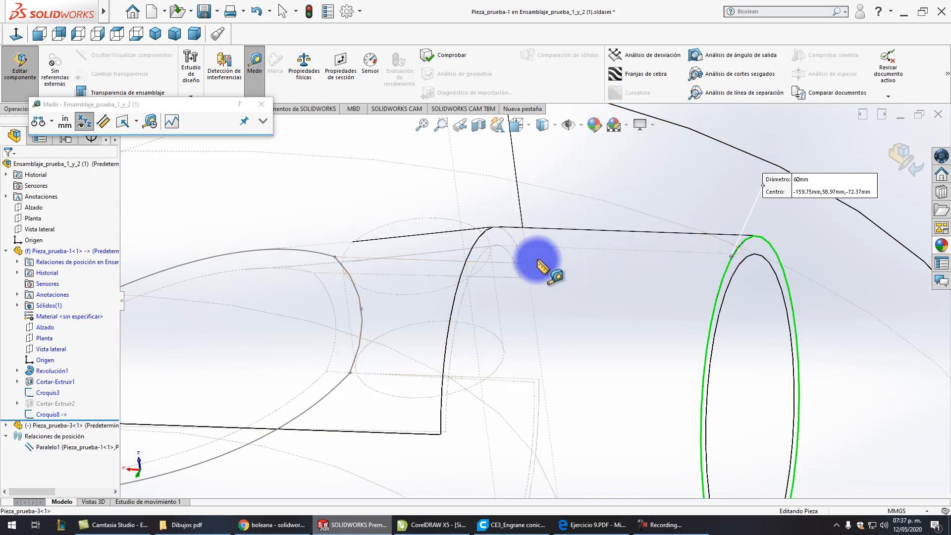
{"action": "left_click", "coordinate": [462, 268]}
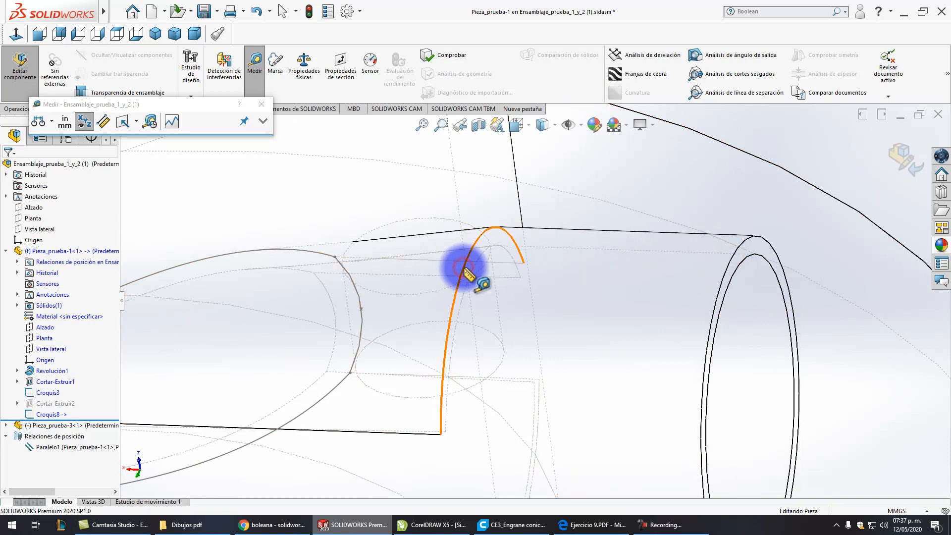
{"action": "scroll", "coordinate": [554, 297], "scroll_direction": "up", "scroll_amount": 4}
{"action": "left_click", "coordinate": [748, 206]}
{"action": "scroll", "coordinate": [659, 285], "scroll_direction": "down", "scroll_amount": 2}
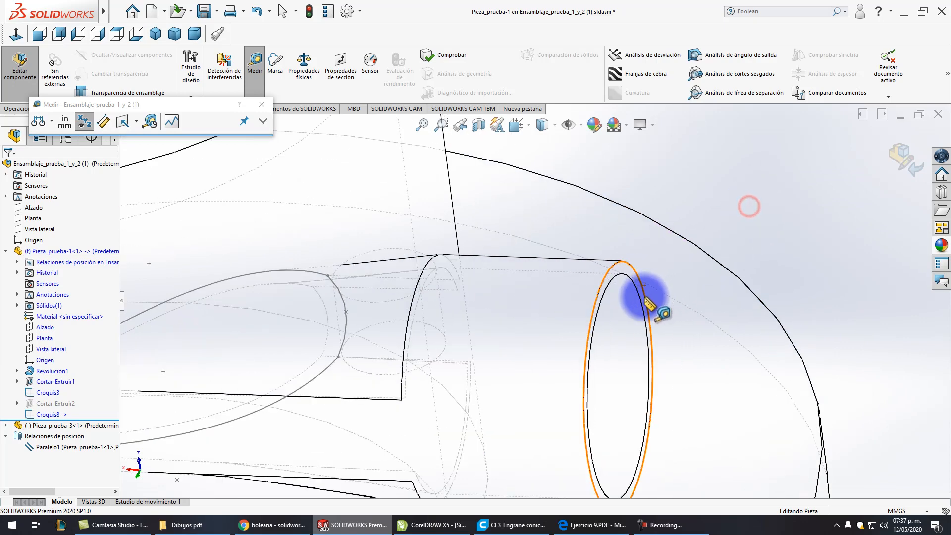
{"action": "left_click", "coordinate": [598, 289]}
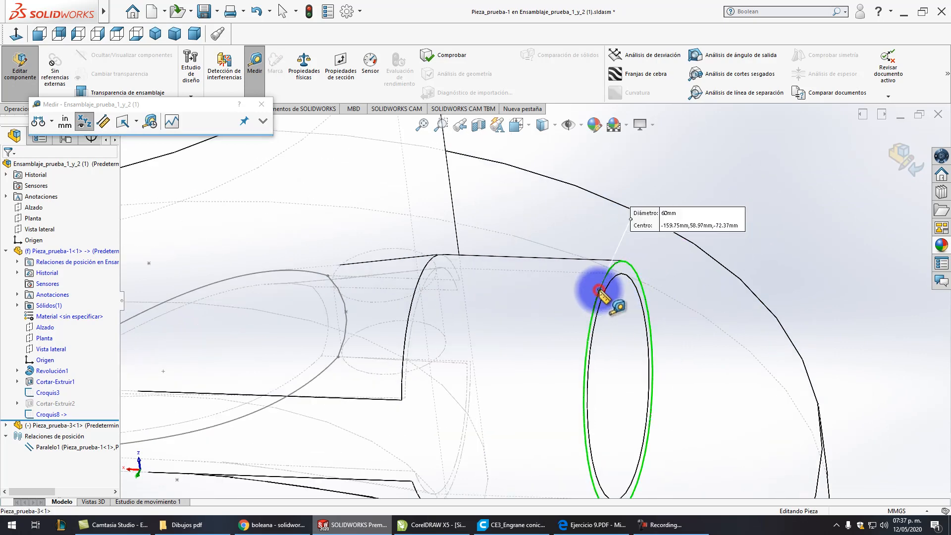
{"action": "left_click", "coordinate": [414, 296]}
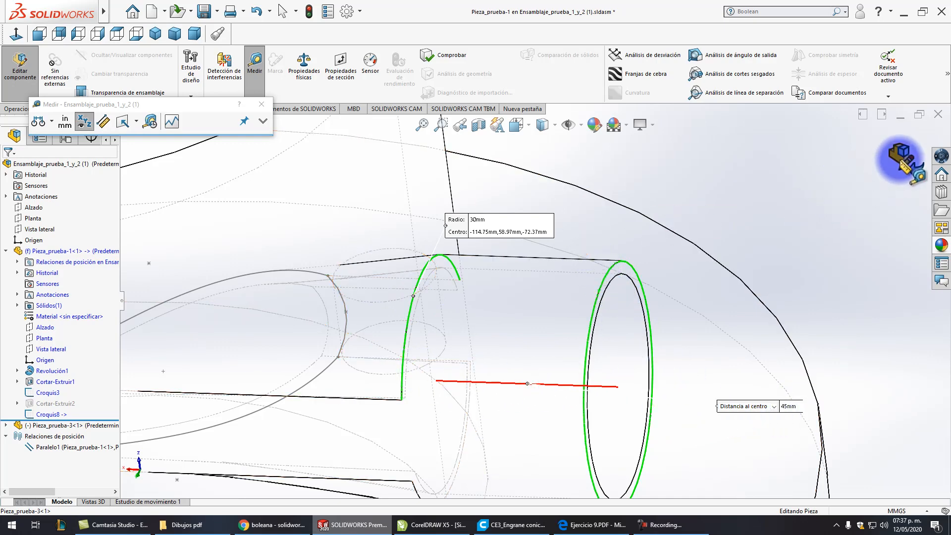
{"action": "left_click", "coordinate": [672, 182]}
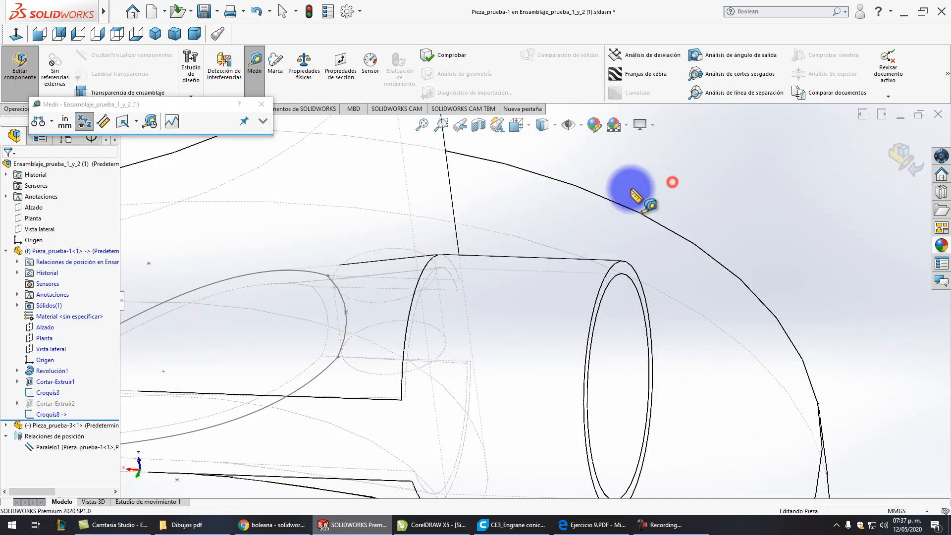
{"action": "left_click", "coordinate": [261, 104]}
Step: Create a reference plane offset 45 mm from the pipe's round end face, flipped inward toward the cylinder
{"action": "left_click", "coordinate": [20, 109]}
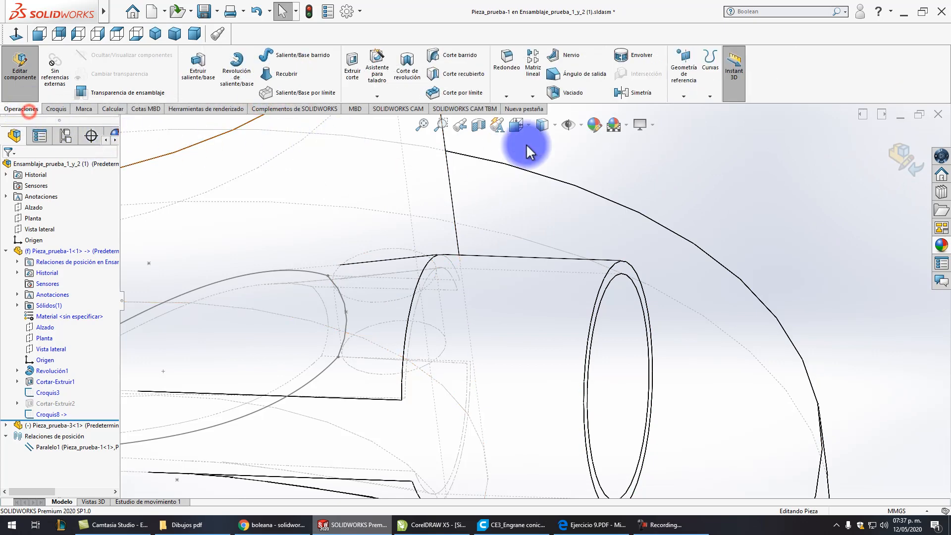
{"action": "left_click", "coordinate": [686, 73]}
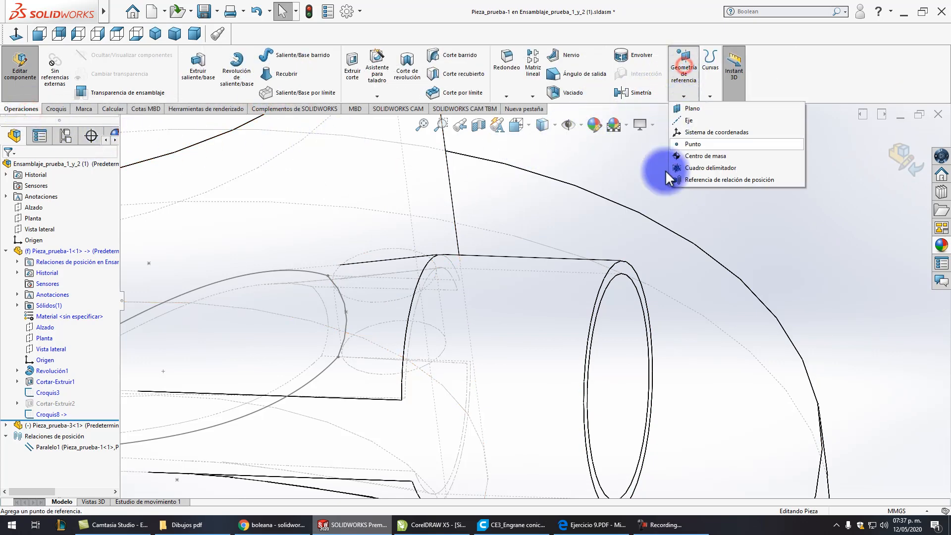
{"action": "left_click", "coordinate": [688, 108]}
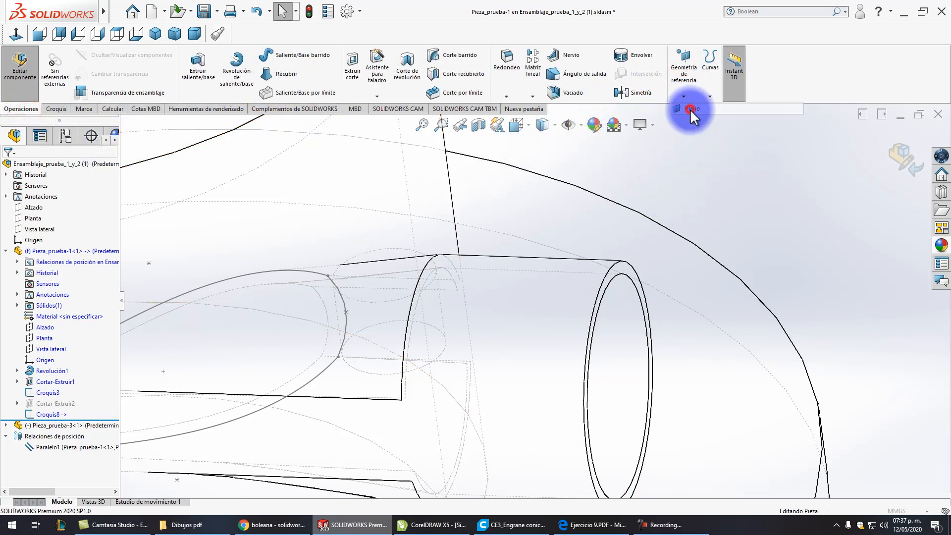
{"action": "left_click", "coordinate": [609, 278]}
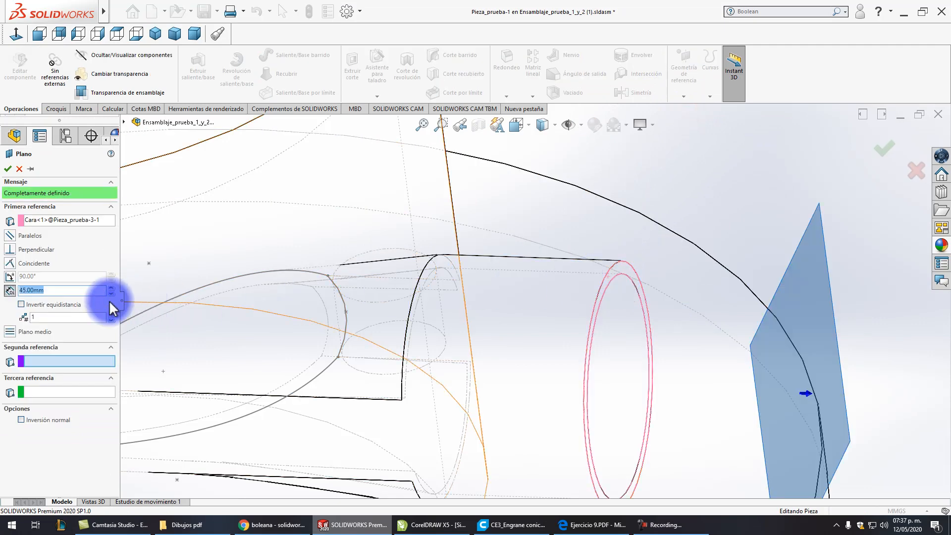
{"action": "left_click", "coordinate": [22, 304]}
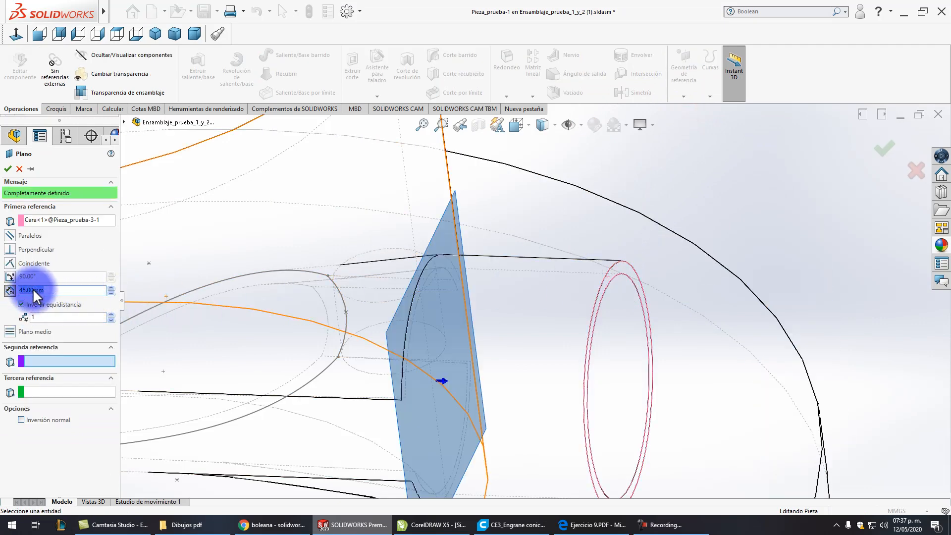
{"action": "left_click", "coordinate": [11, 170]}
Step: Sketch a circle on the new plane, centred on the pipe's axis and matching its outer diameter, and finish the sketch
{"action": "middle_click_drag", "start_coordinate": [492, 297], "coordinate": [409, 310]}
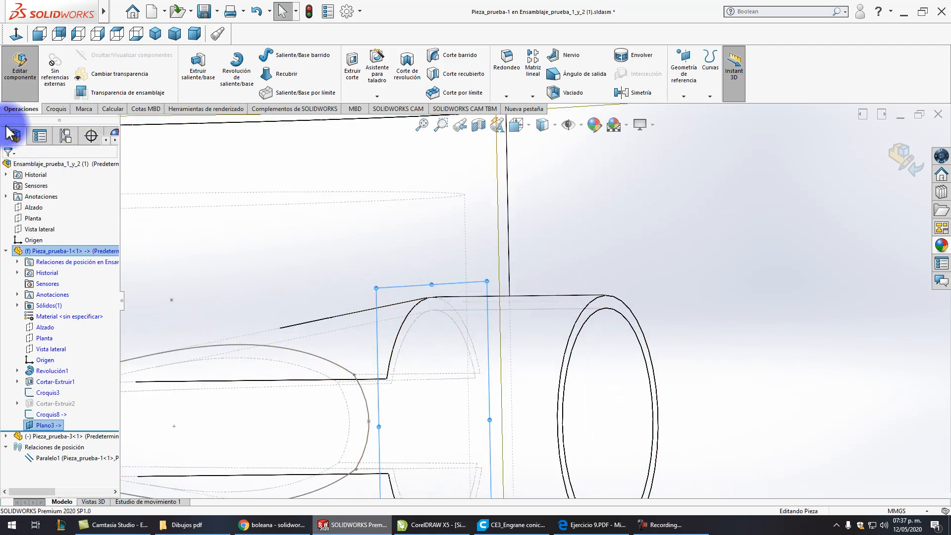
{"action": "left_click", "coordinate": [51, 109]}
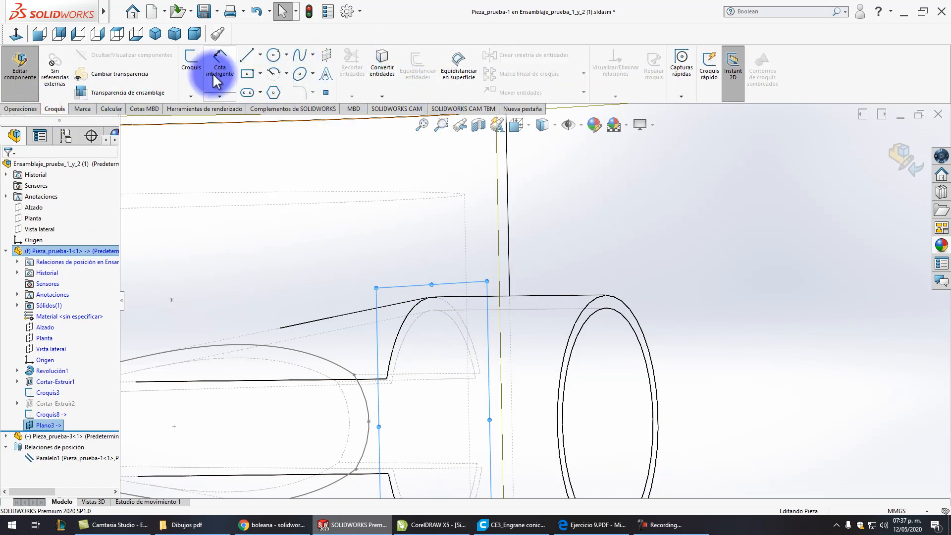
{"action": "left_click", "coordinate": [195, 61]}
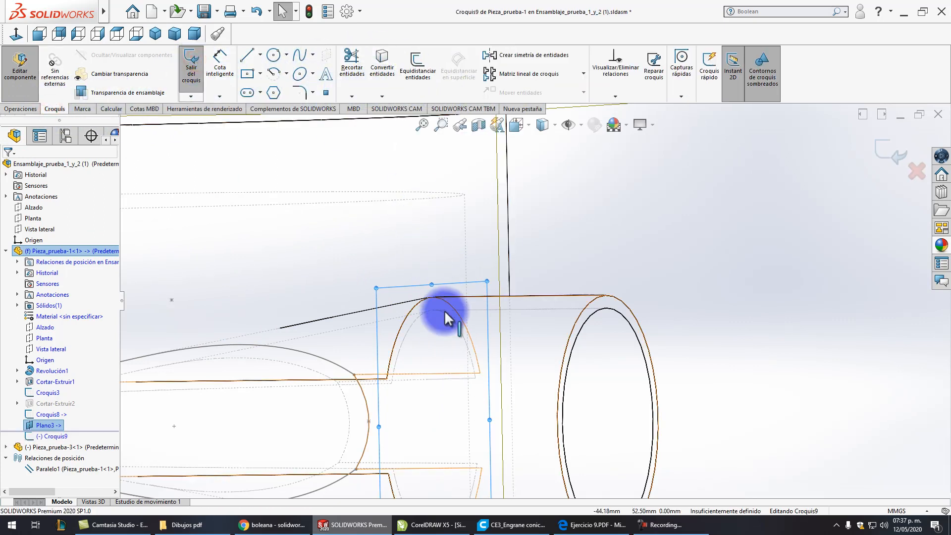
{"action": "left_click", "coordinate": [272, 57]}
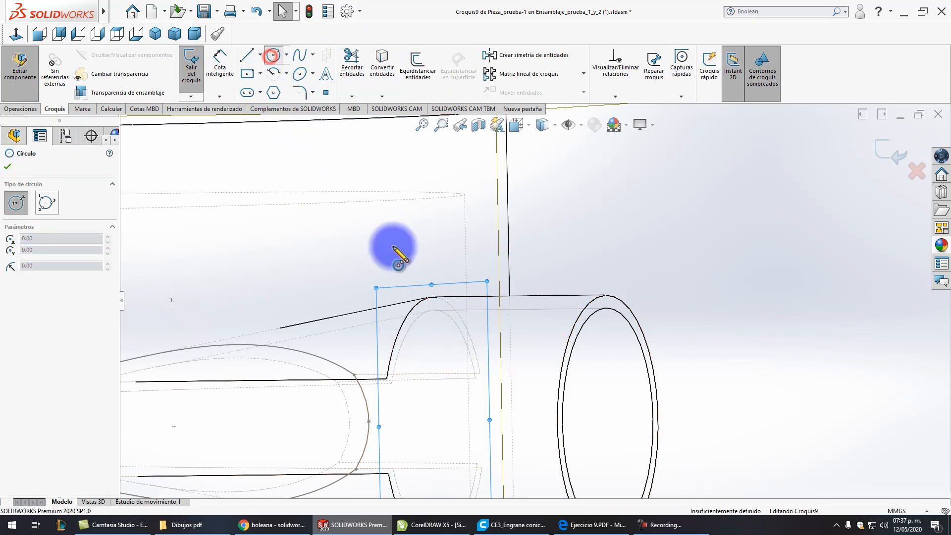
{"action": "left_click", "coordinate": [16, 33]}
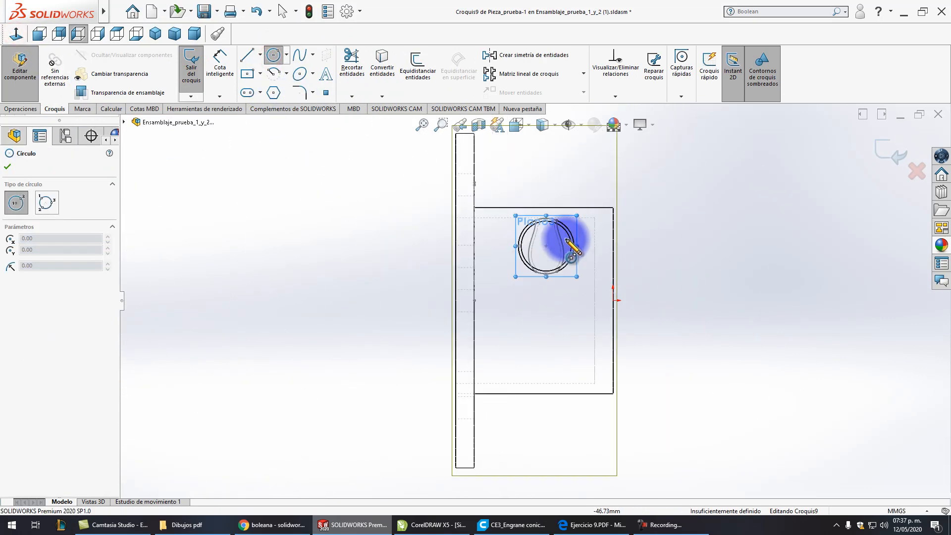
{"action": "left_click", "coordinate": [538, 282]}
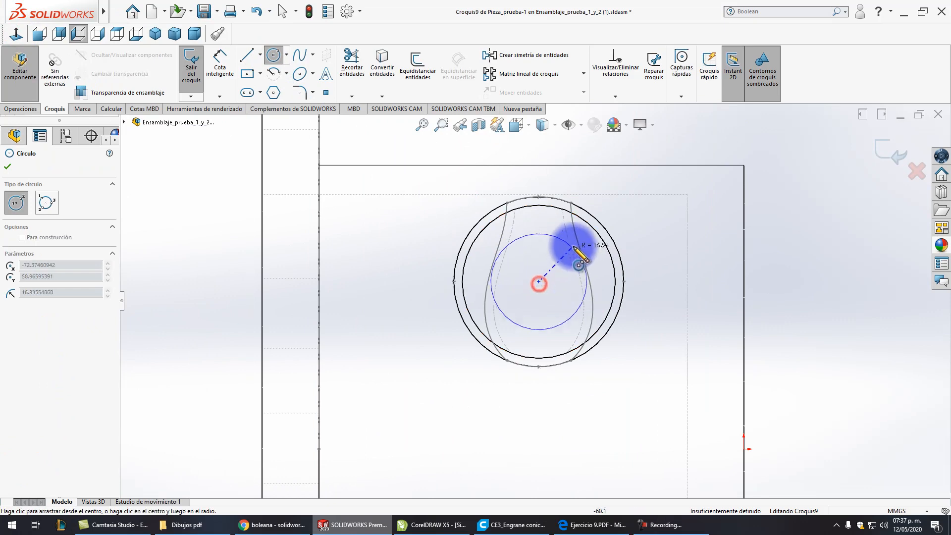
{"action": "left_click", "coordinate": [601, 225]}
{"action": "key", "text": "Escape"}
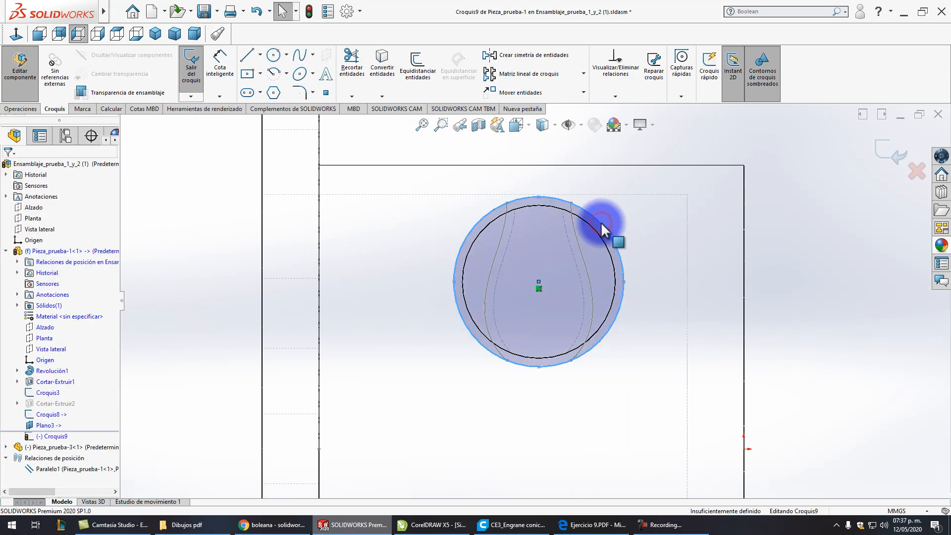
{"action": "mouse_move", "coordinate": [601, 225]}
{"action": "middle_mouse_down"}
{"action": "mouse_move", "coordinate": [435, 239]}
{"action": "mouse_move", "coordinate": [412, 367]}
{"action": "mouse_move", "coordinate": [495, 297]}
{"action": "middle_mouse_up"}
{"action": "left_click", "coordinate": [889, 153]}
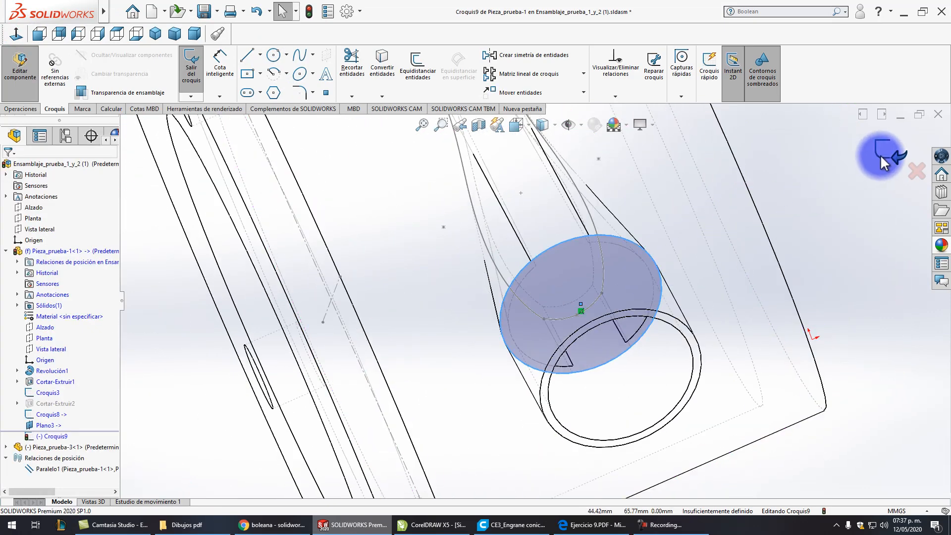
Step: Create a lofted cut through the cylinder between the pipe's angled end contour and the circle on the offset plane
{"action": "mouse_move", "coordinate": [616, 222]}
{"action": "middle_mouse_down"}
{"action": "mouse_move", "coordinate": [512, 191]}
{"action": "mouse_move", "coordinate": [486, 290]}
{"action": "mouse_move", "coordinate": [515, 287]}
{"action": "mouse_move", "coordinate": [573, 170]}
{"action": "mouse_move", "coordinate": [488, 223]}
{"action": "middle_mouse_up"}
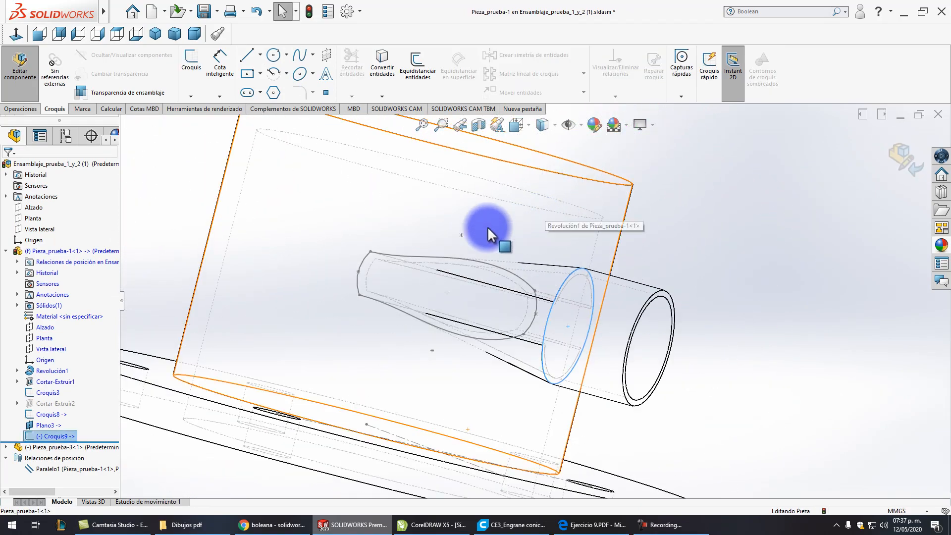
{"action": "left_click", "coordinate": [11, 110]}
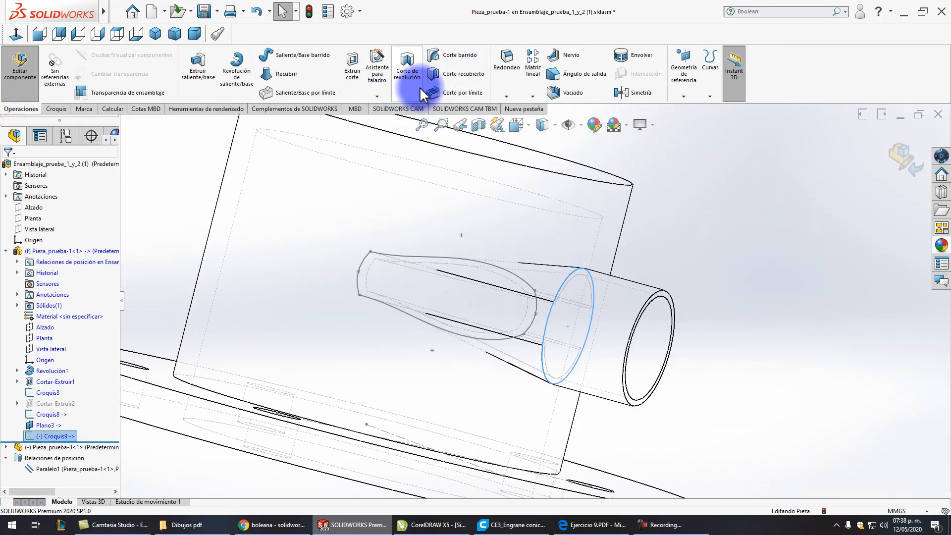
{"action": "left_click", "coordinate": [450, 78]}
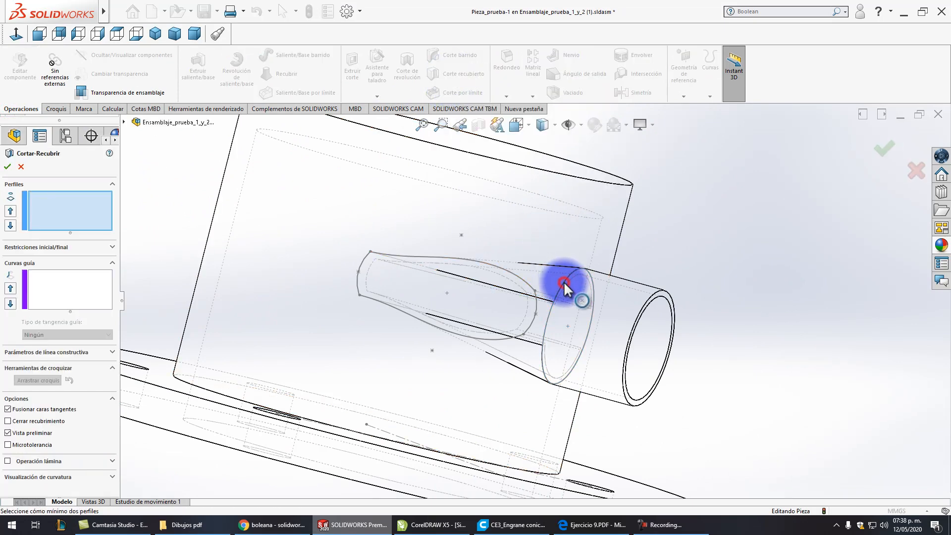
{"action": "left_click", "coordinate": [414, 255]}
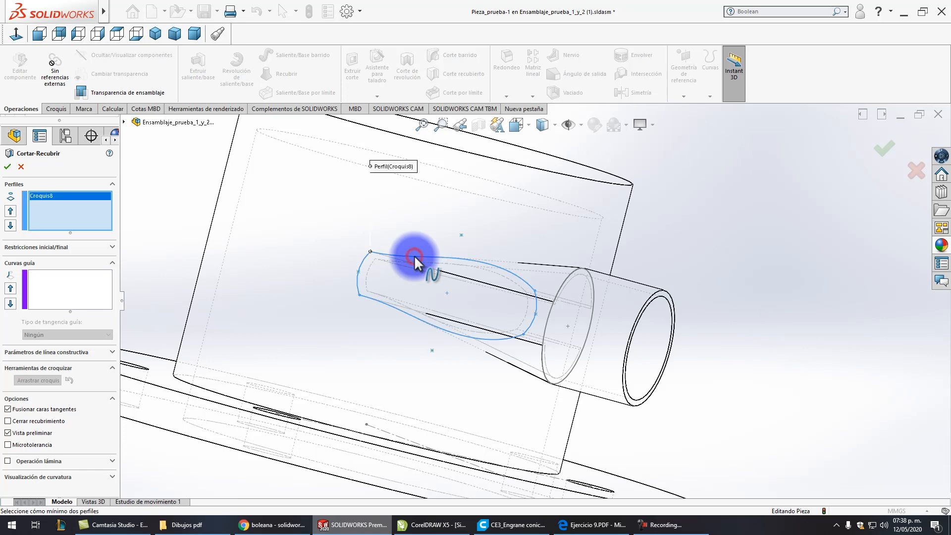
{"action": "mouse_move", "coordinate": [442, 222]}
{"action": "middle_mouse_down"}
{"action": "mouse_move", "coordinate": [403, 261]}
{"action": "mouse_move", "coordinate": [429, 249]}
{"action": "middle_mouse_up"}
{"action": "scroll", "coordinate": [604, 255], "scroll_direction": "down", "scroll_amount": 2}
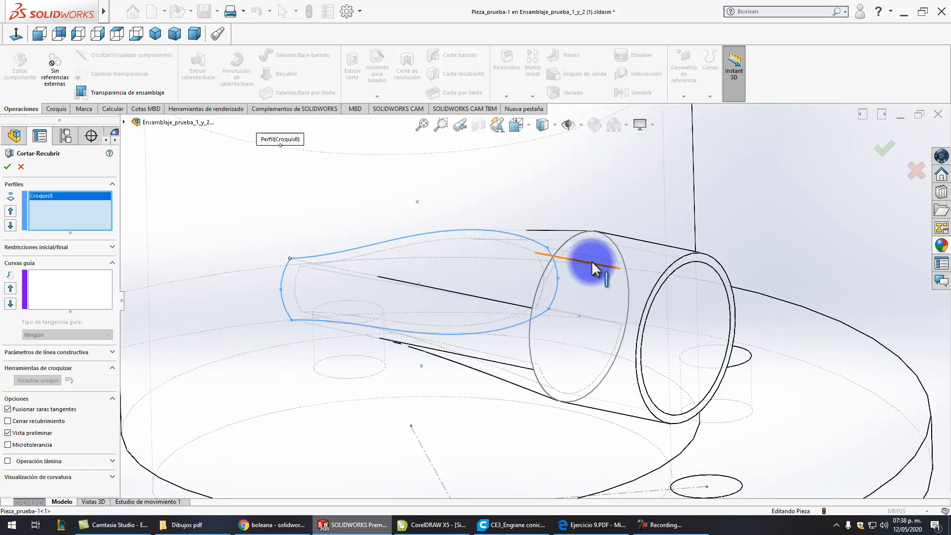
{"action": "left_click", "coordinate": [531, 337]}
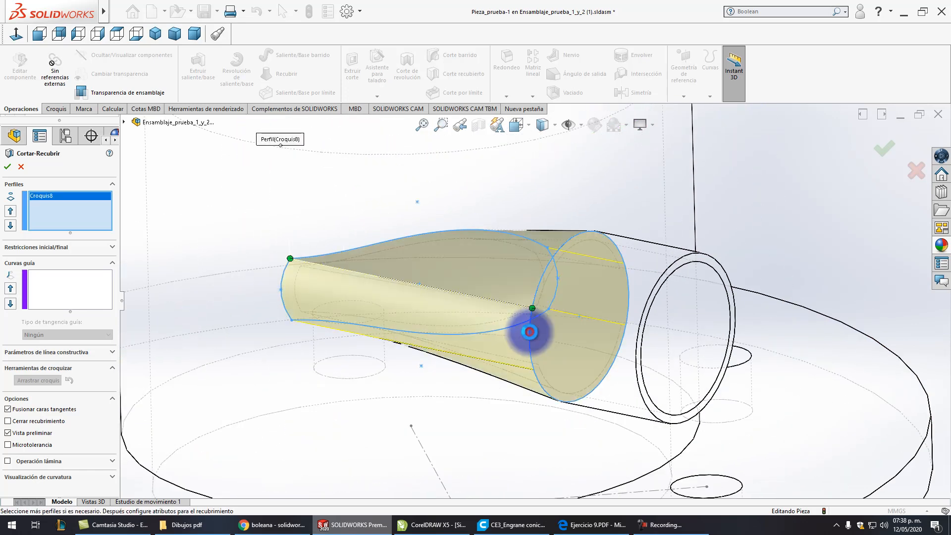
{"action": "left_click", "coordinate": [882, 150]}
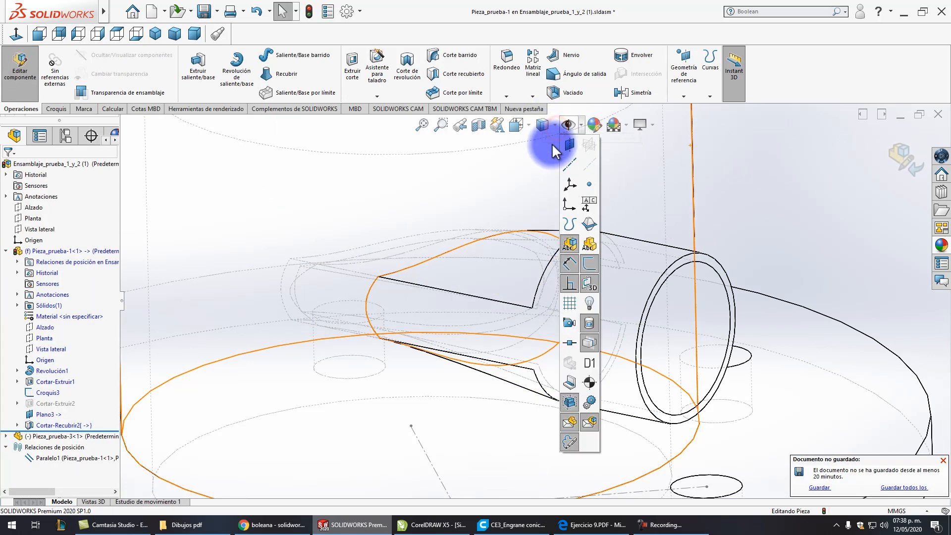
Step: Set the display style to shaded with edges and leave component editing to return to the assembly
{"action": "left_click", "coordinate": [548, 127]}
{"action": "left_click", "coordinate": [548, 127]}
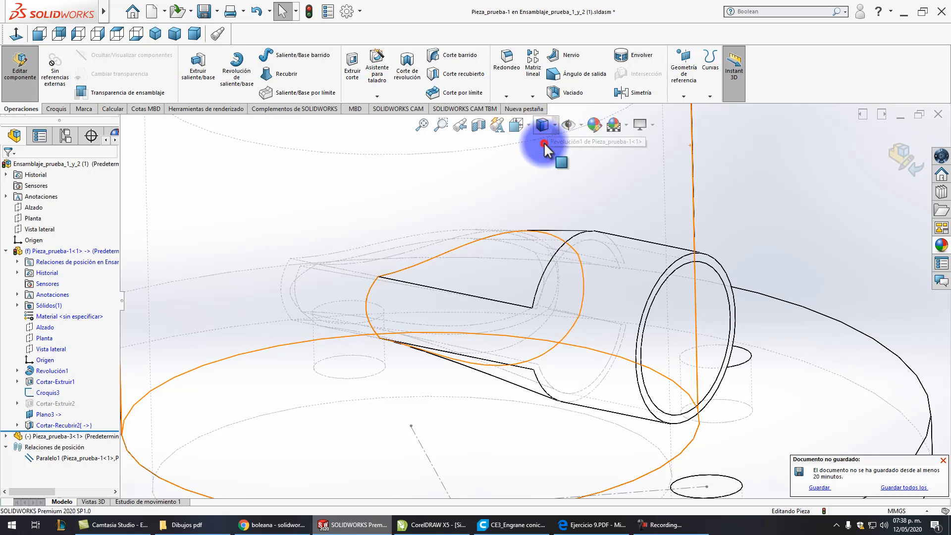
{"action": "left_click", "coordinate": [543, 142]}
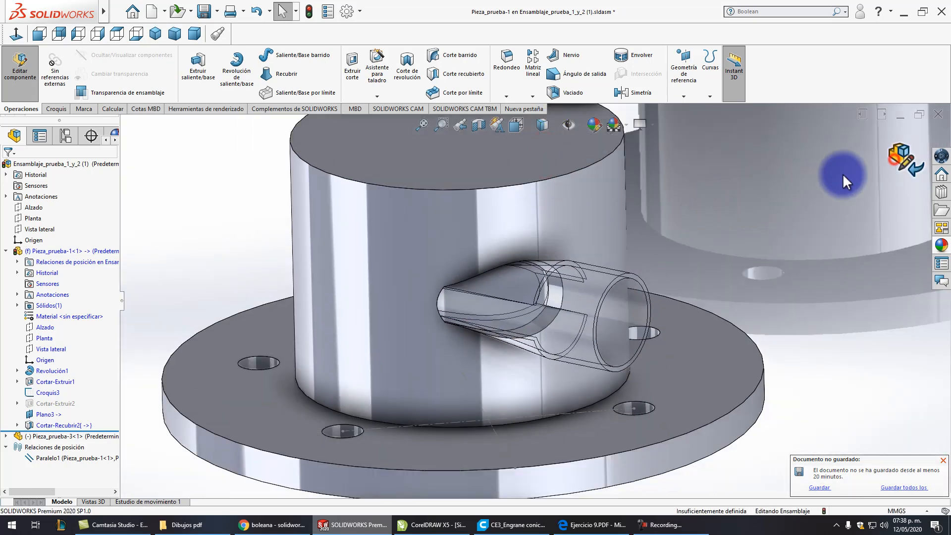
Step: Move the pipe away from the cylinder to inspect the lofted opening, and undo the move
{"action": "scroll", "coordinate": [648, 270], "scroll_direction": "up", "scroll_amount": 2}
{"action": "middle_click_drag", "start_coordinate": [648, 269], "coordinate": [610, 337]}
{"action": "left_click_drag", "start_coordinate": [584, 325], "coordinate": [676, 345]}
{"action": "scroll", "coordinate": [562, 336], "scroll_direction": "down", "scroll_amount": 4}
{"action": "middle_click_drag", "start_coordinate": [561, 336], "coordinate": [528, 248]}
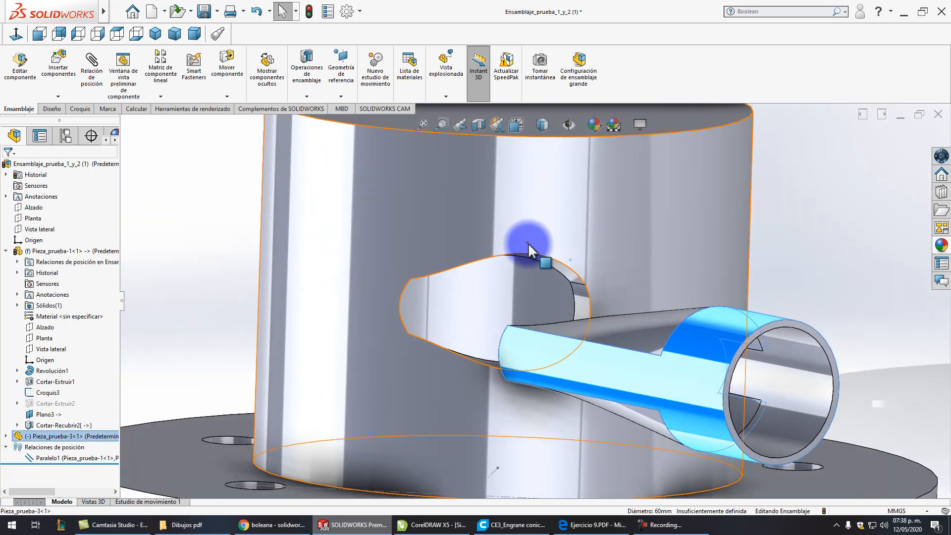
{"action": "key", "text": "ctrl+z"}
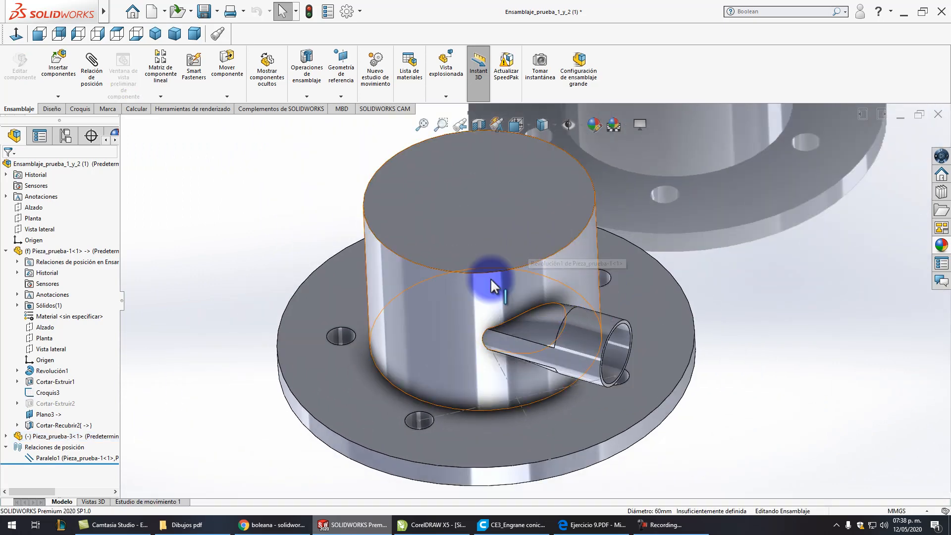
Step: Examine how the pipe fits the lofted opening from the front view, the outside and the cylinder's hollow underside
{"action": "left_click", "coordinate": [39, 33]}
{"action": "scroll", "coordinate": [497, 252], "scroll_direction": "down", "scroll_amount": 4}
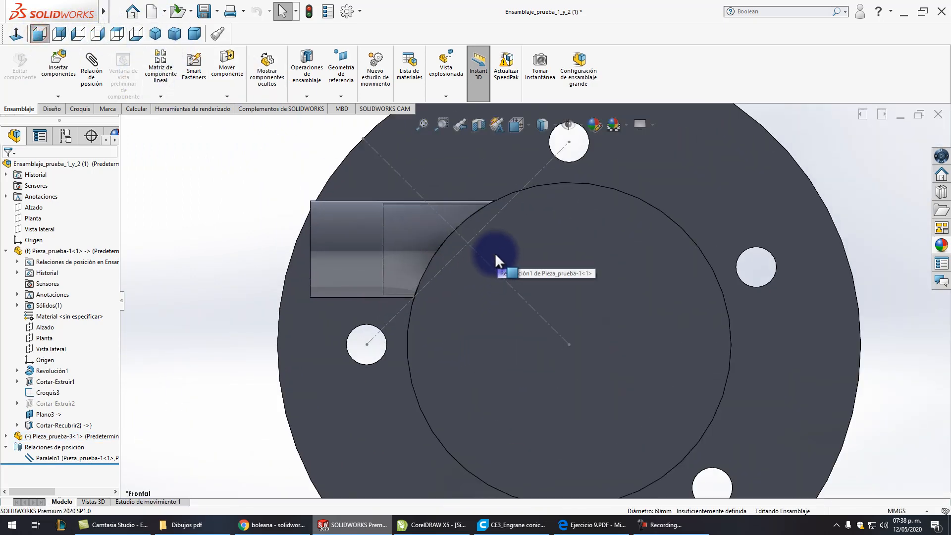
{"action": "middle_click_drag", "start_coordinate": [495, 252], "coordinate": [418, 319]}
{"action": "middle_click_drag", "start_coordinate": [406, 263], "coordinate": [454, 273]}
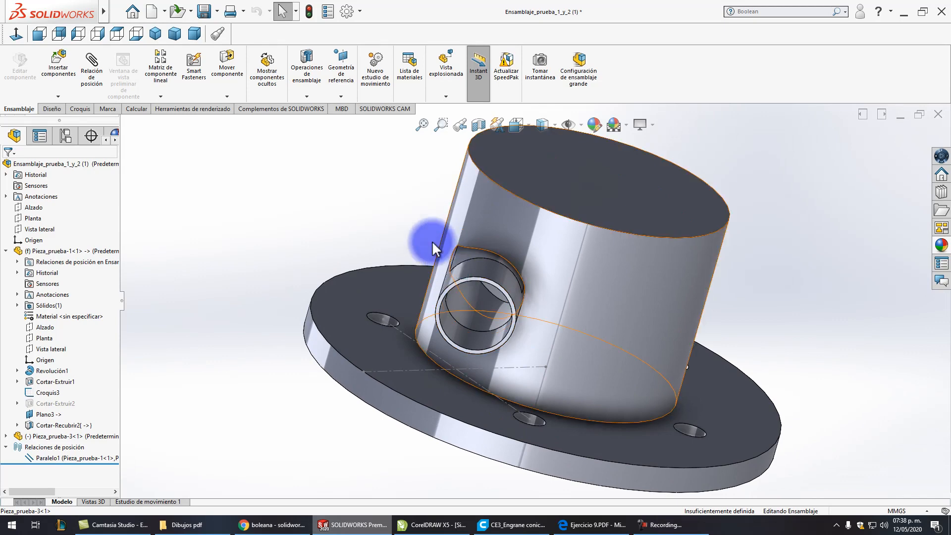
{"action": "middle_click_drag", "start_coordinate": [499, 305], "coordinate": [485, 230]}
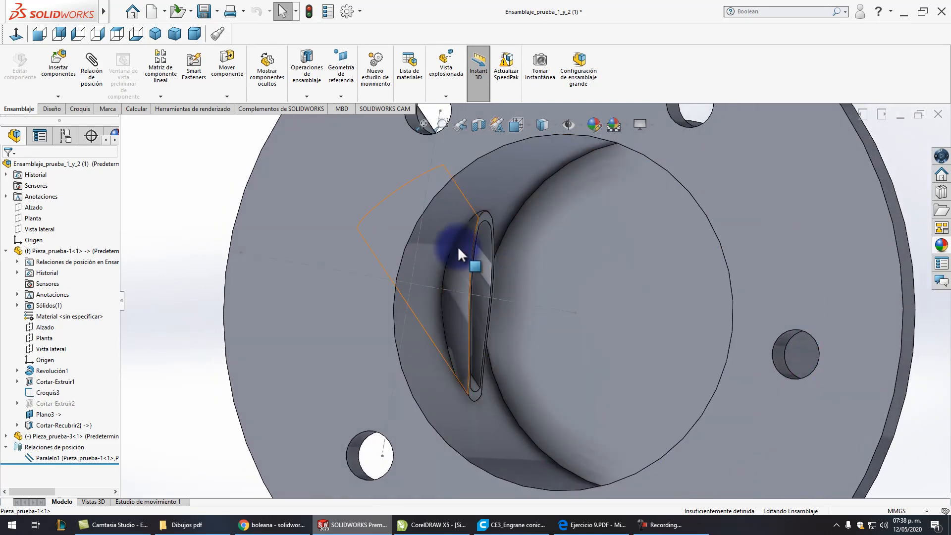
{"action": "middle_click_drag", "start_coordinate": [537, 296], "coordinate": [497, 292]}
{"action": "scroll", "coordinate": [507, 347], "scroll_direction": "up", "scroll_amount": 2}
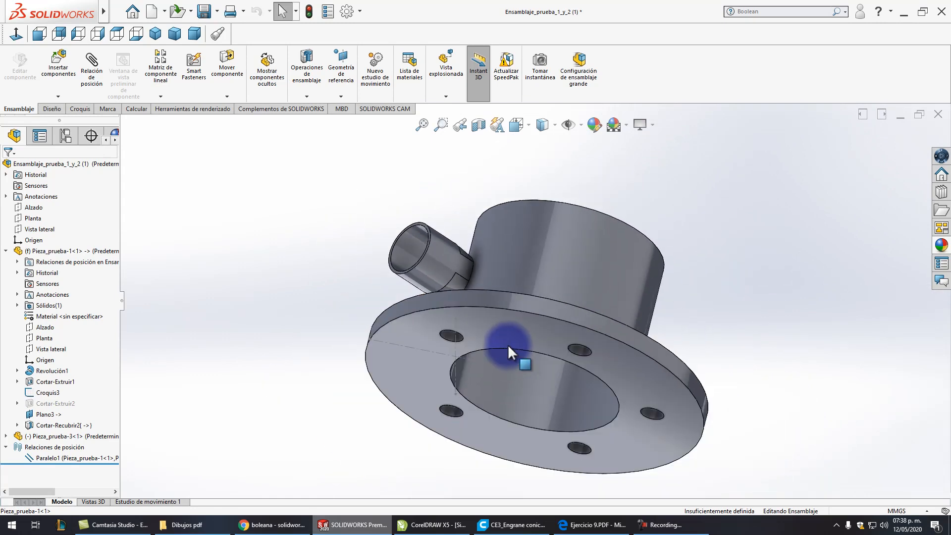